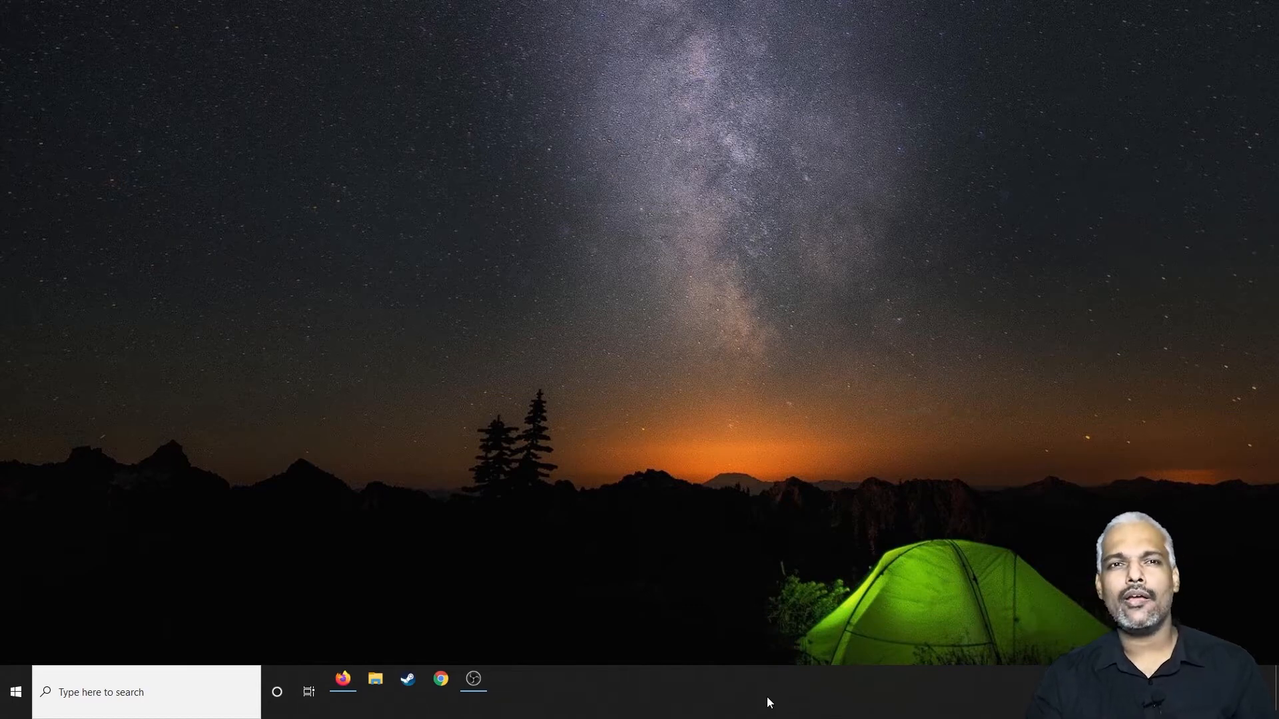
Step: Open Task Manager from the desktop taskbar
right_click(715, 682)
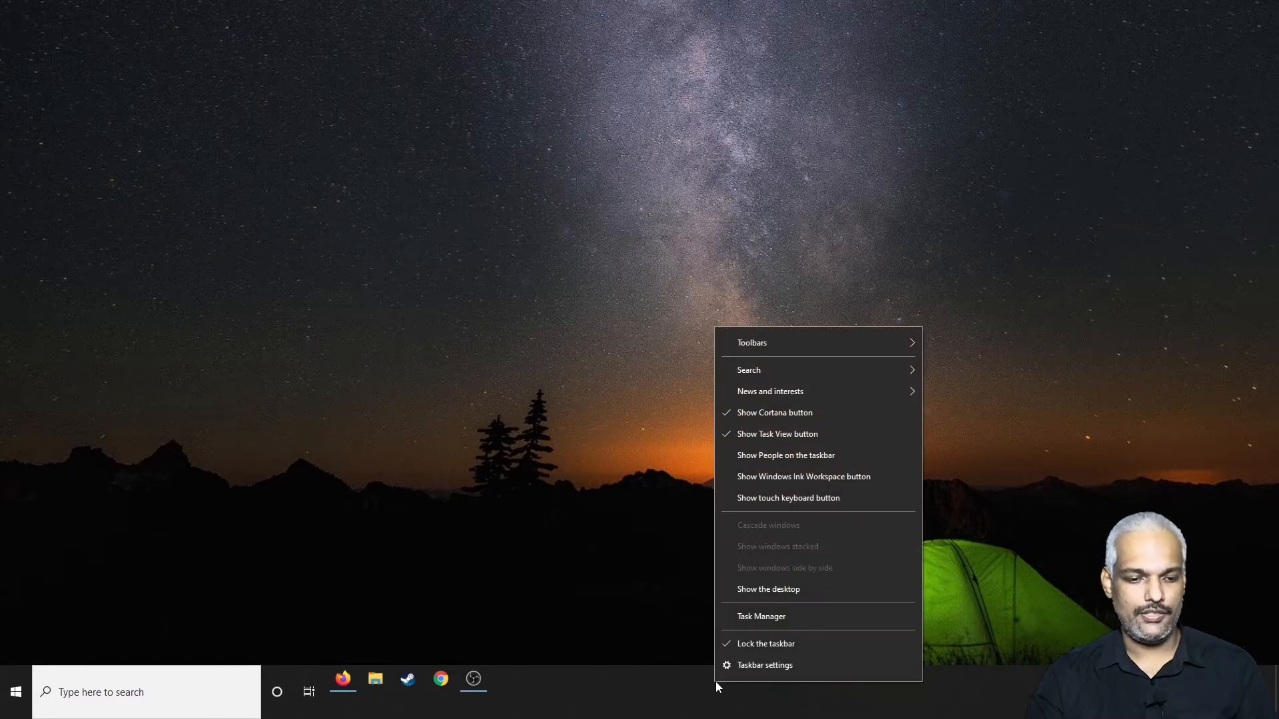
click(762, 615)
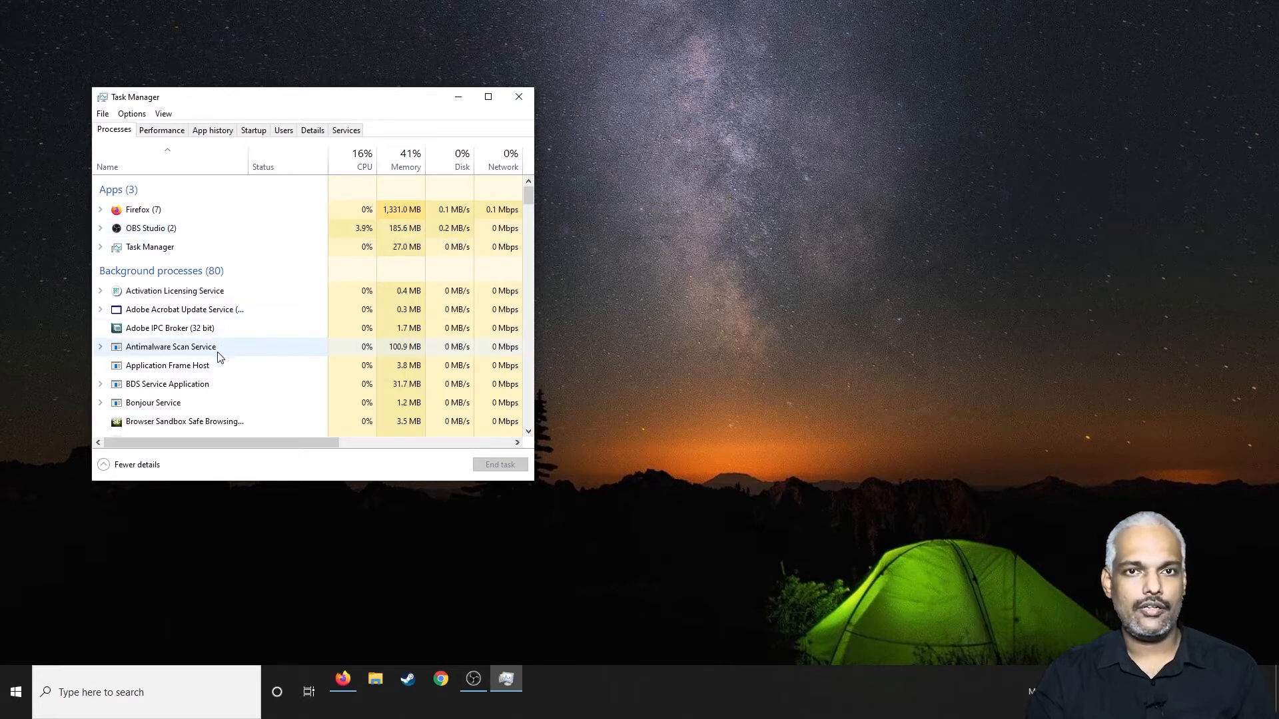
Step: Run msconfig, view the Startup section of System Configuration, and close the window
key(super+r)
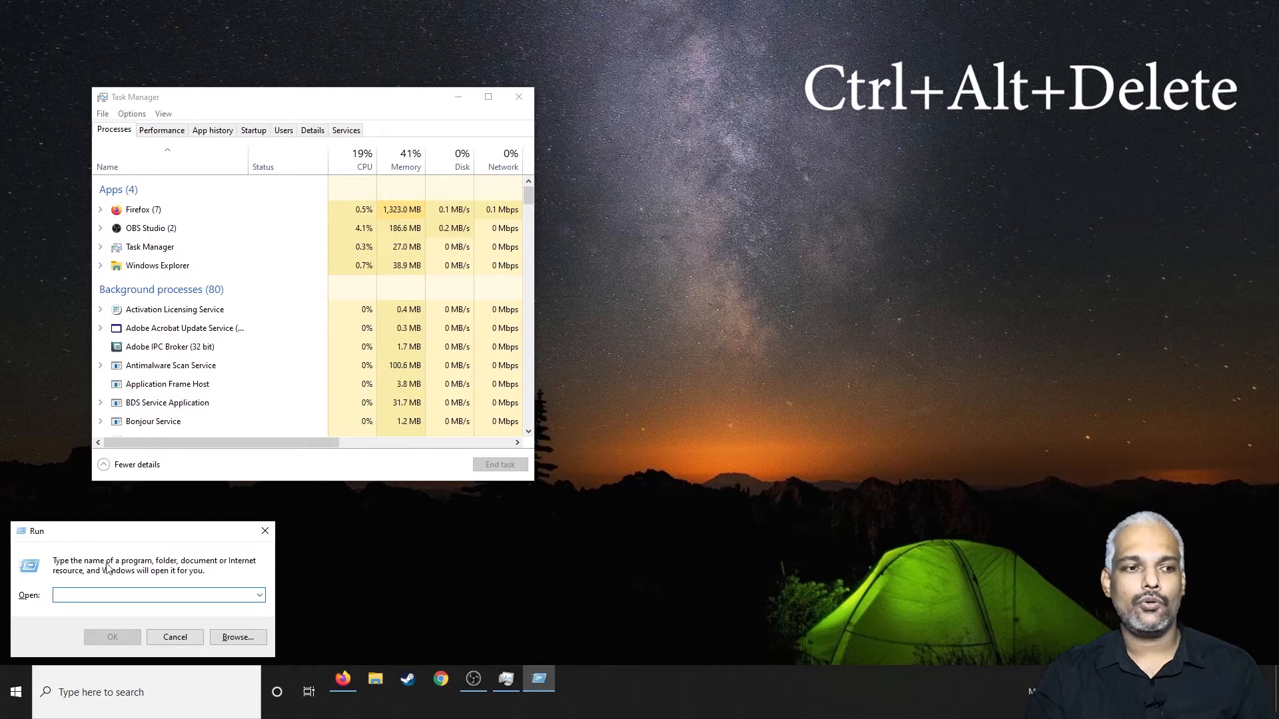
text(m)
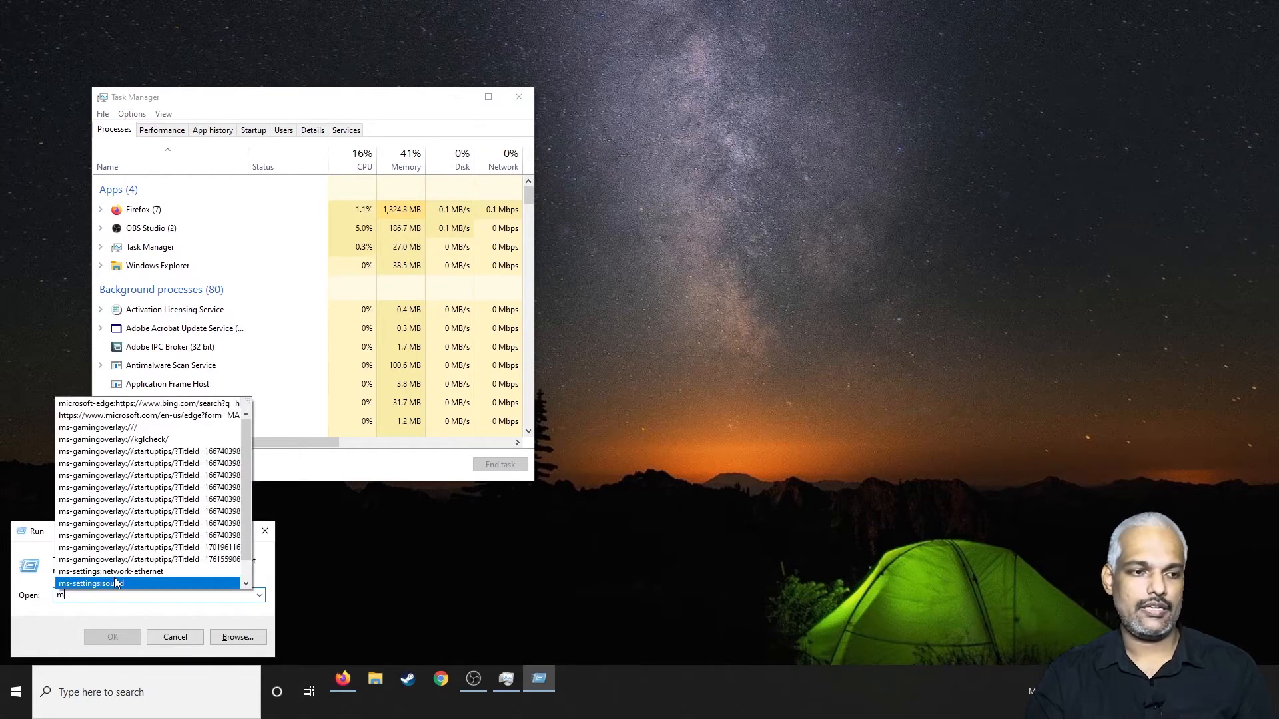
text(sconfi)
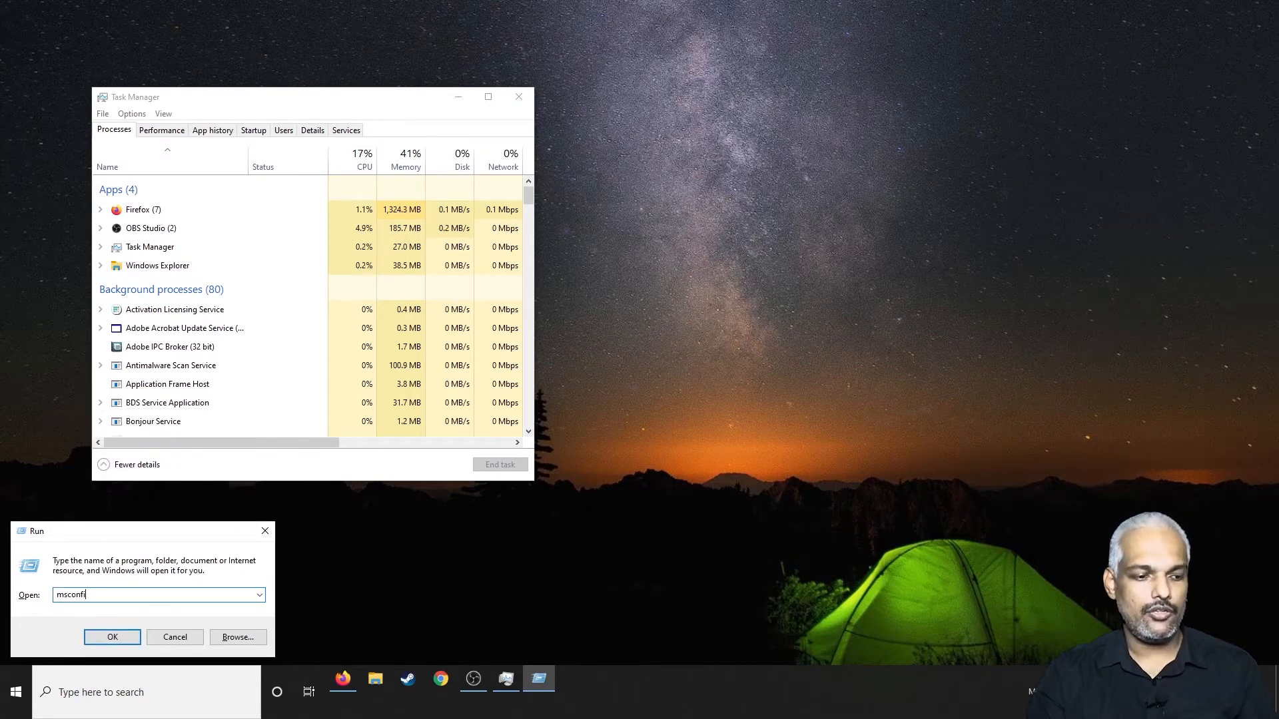
text(g)
key(Return)
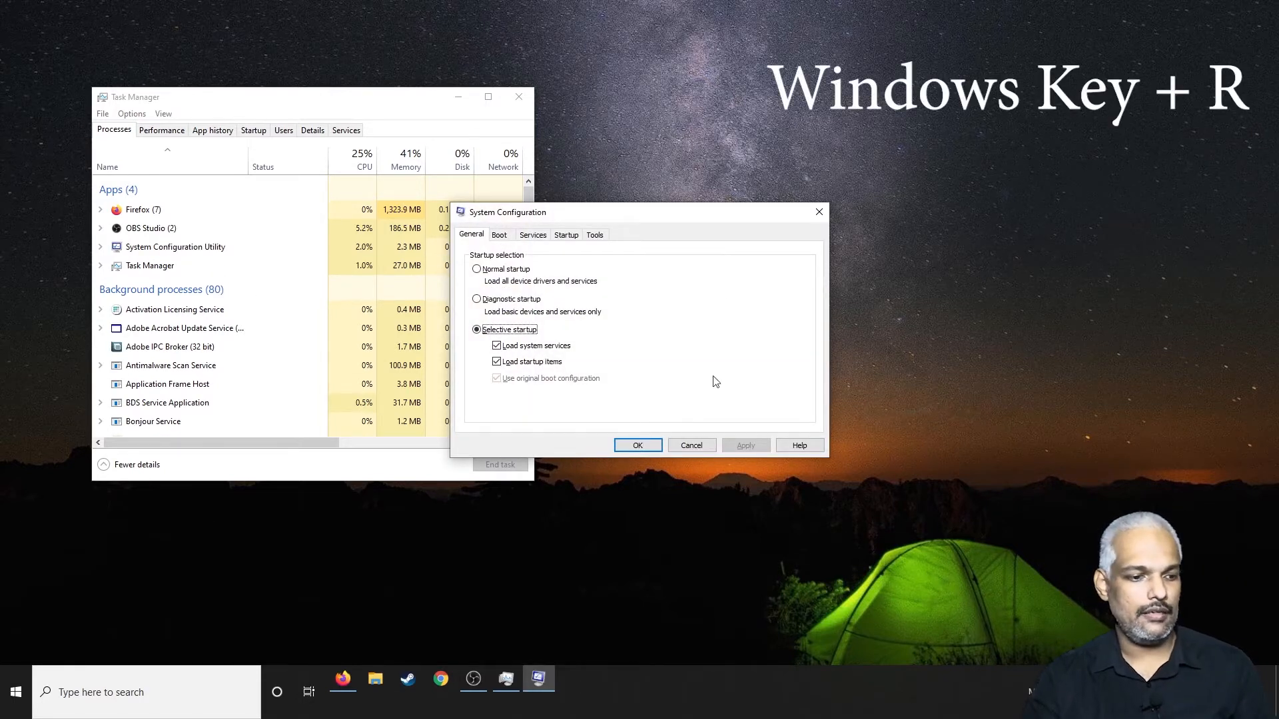
click(567, 237)
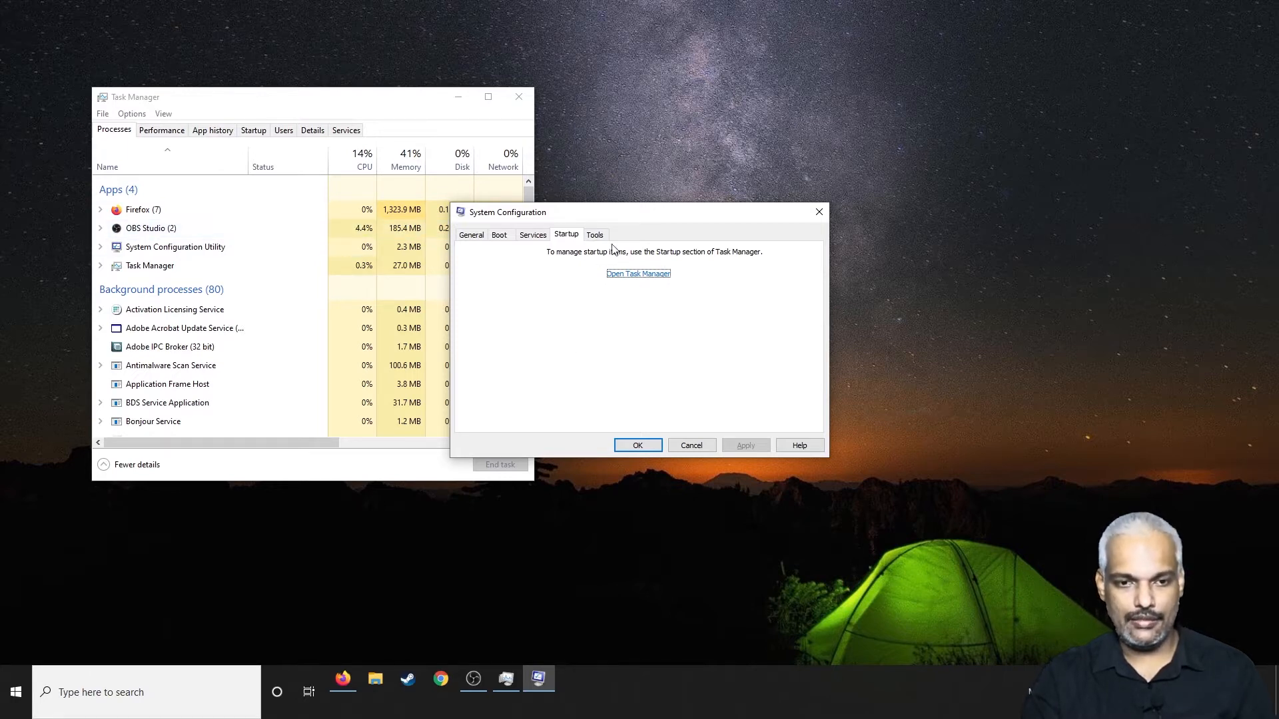
click(819, 212)
Step: Show the startup programs in Task Manager and examine the list, including the Microsoft Teams entry
click(253, 133)
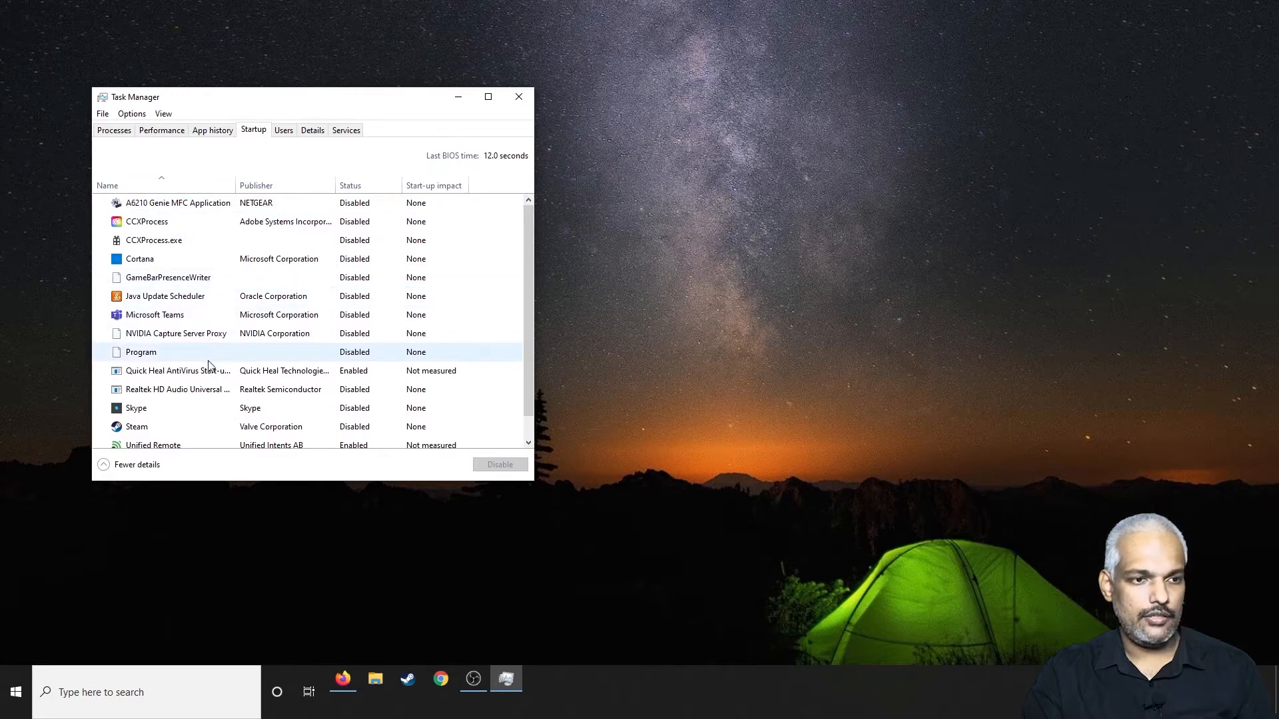
scroll(217, 373, down, 1)
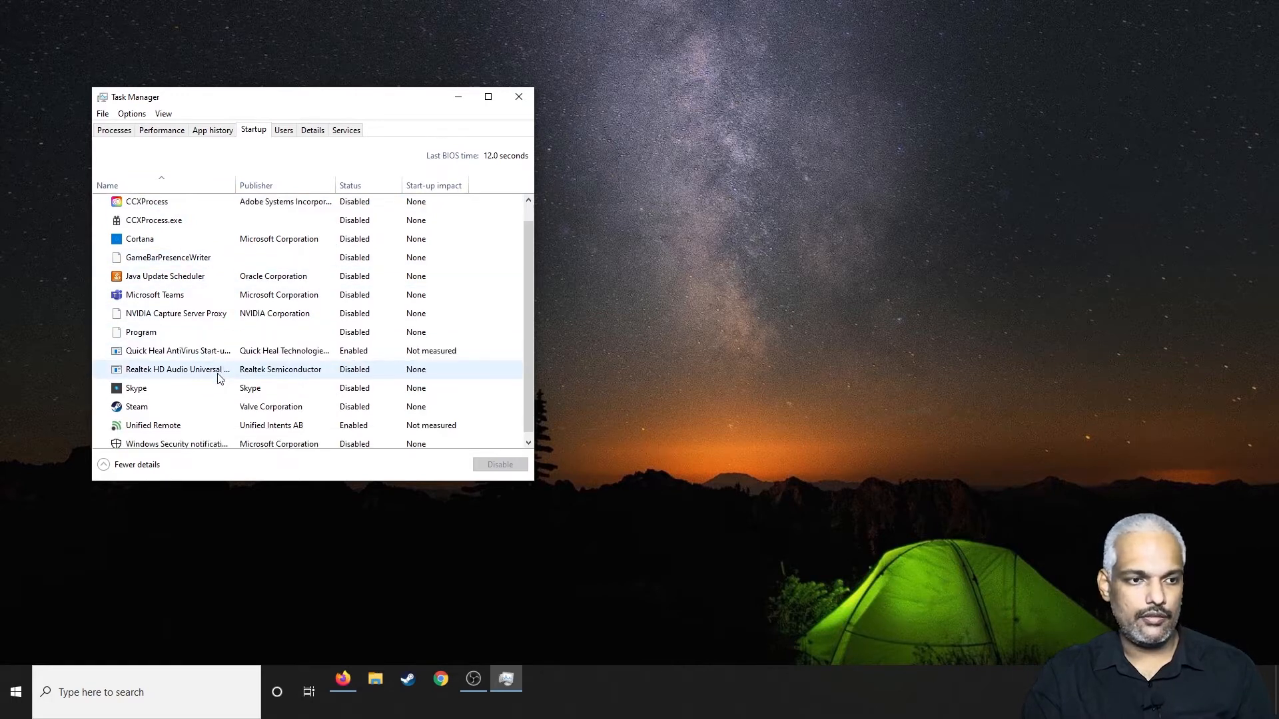
scroll(210, 353, up, 1)
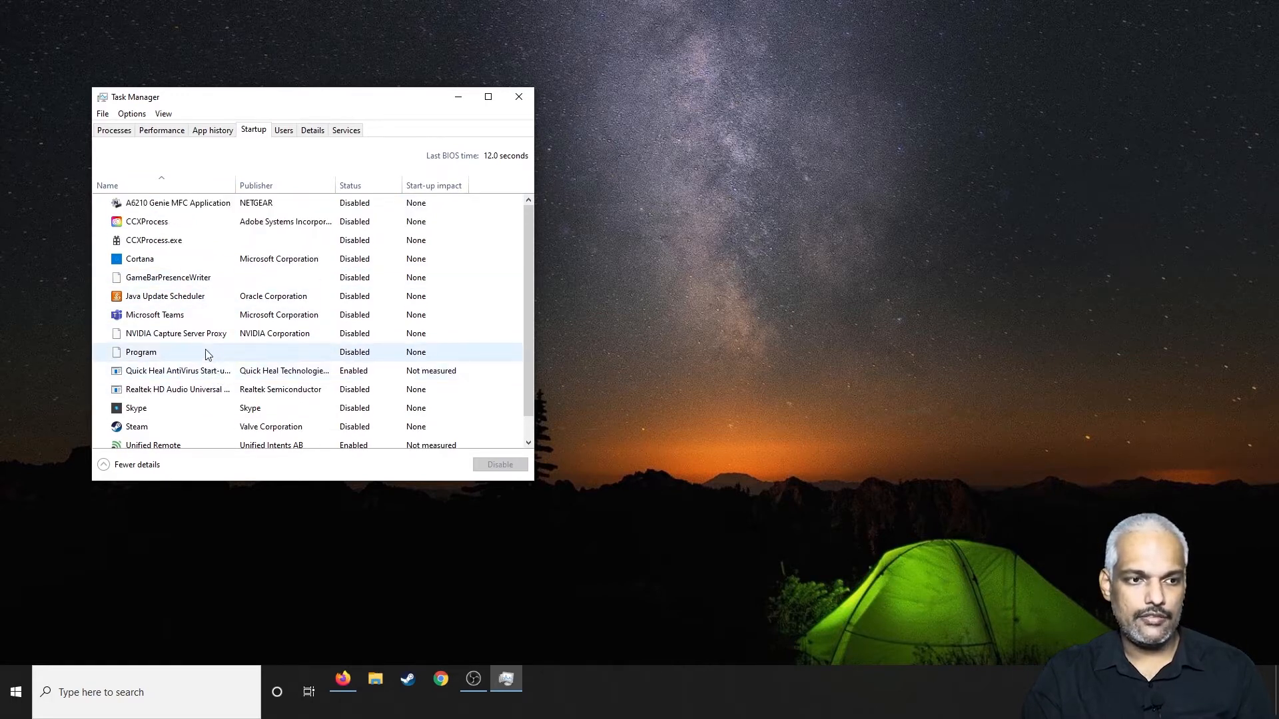
click(176, 319)
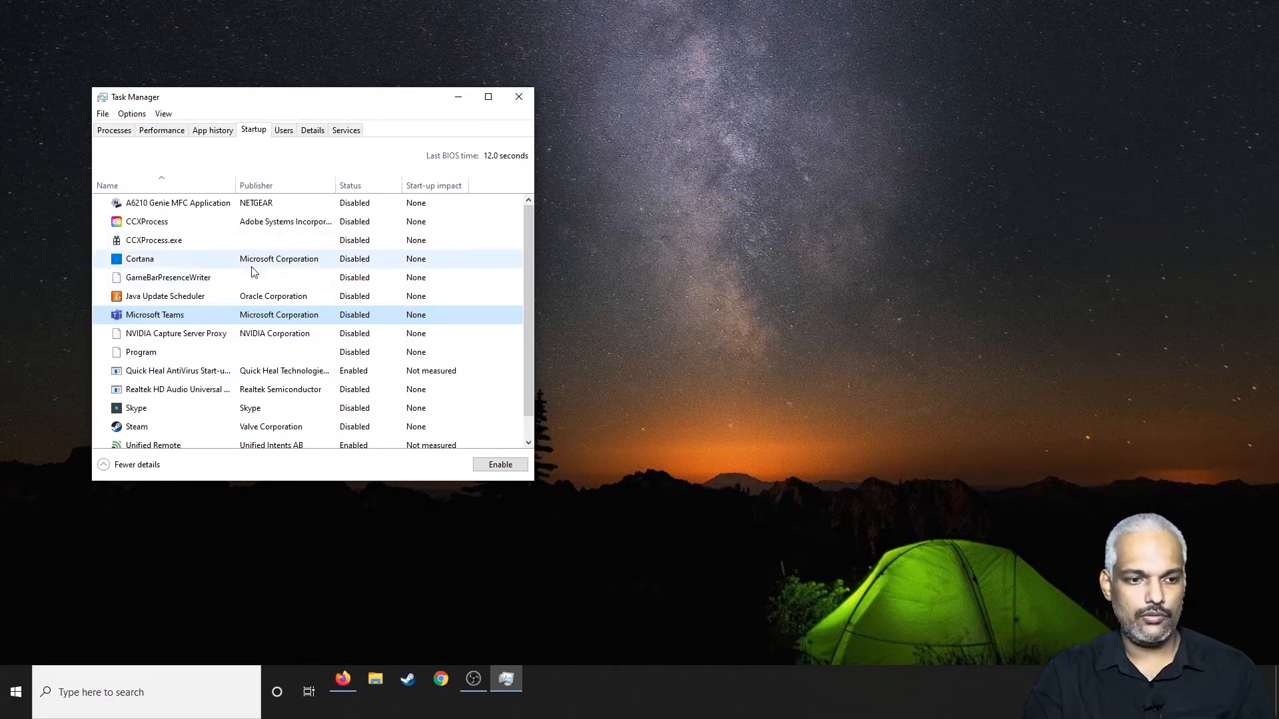
scroll(317, 333, down, 1)
scroll(320, 305, up, 1)
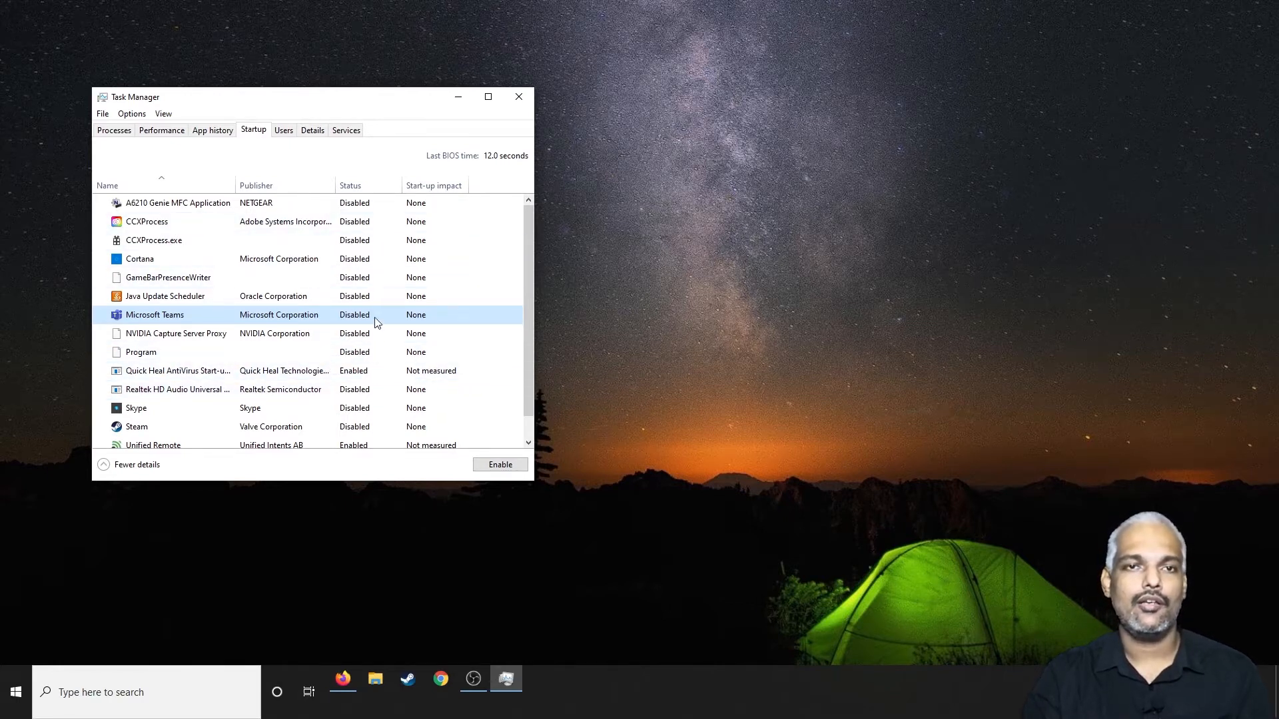
Step: Check the Quick Heal AntiVirus and Unified Remote startup entries, and close Task Manager
click(354, 374)
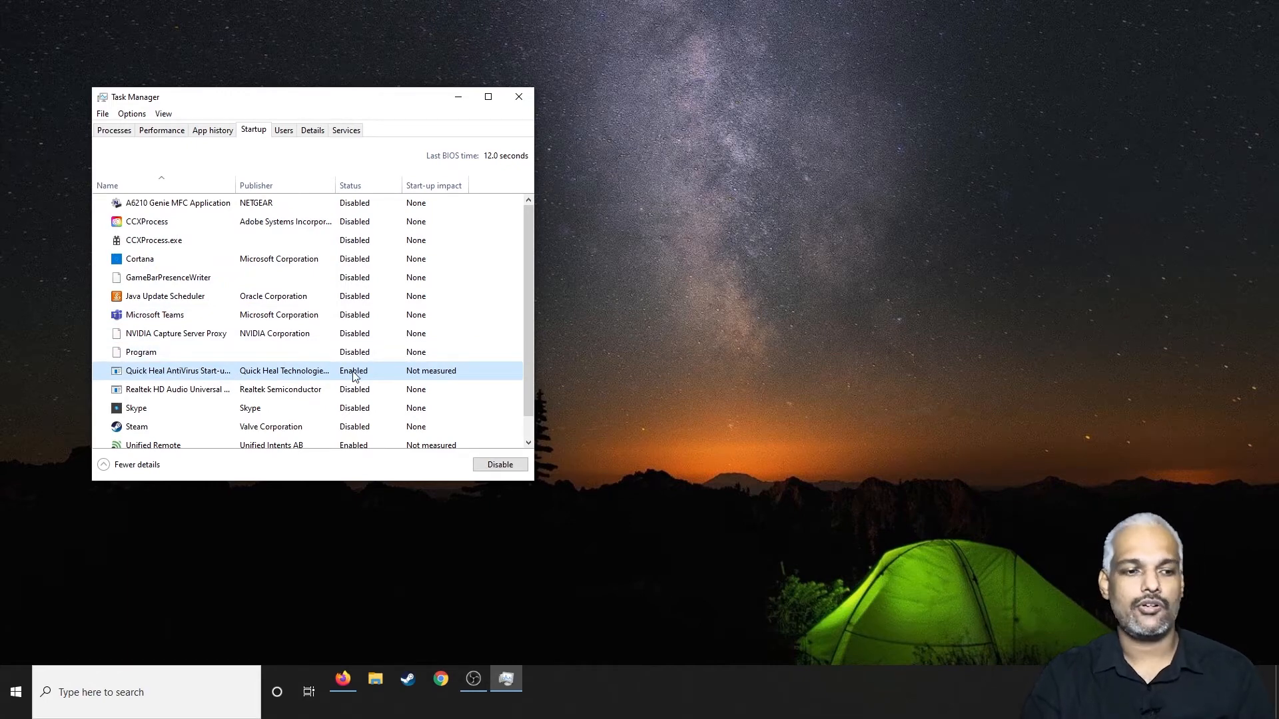
scroll(351, 400, down, 1)
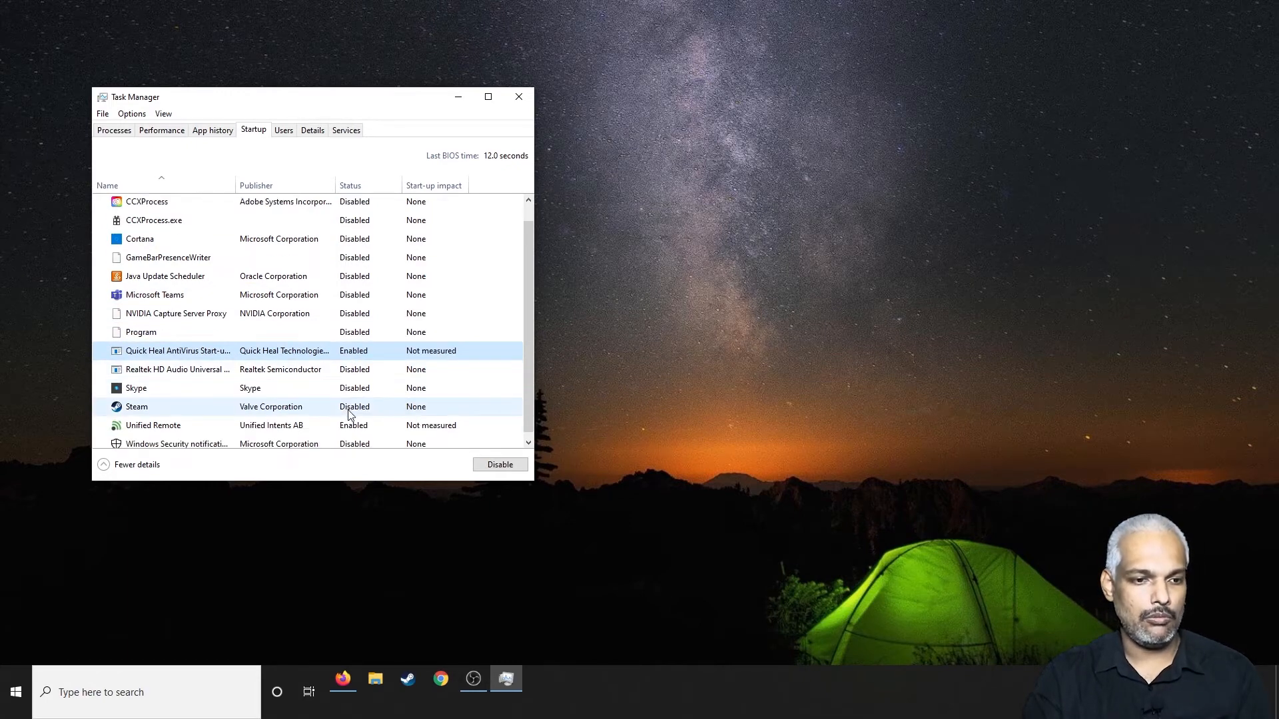
click(312, 431)
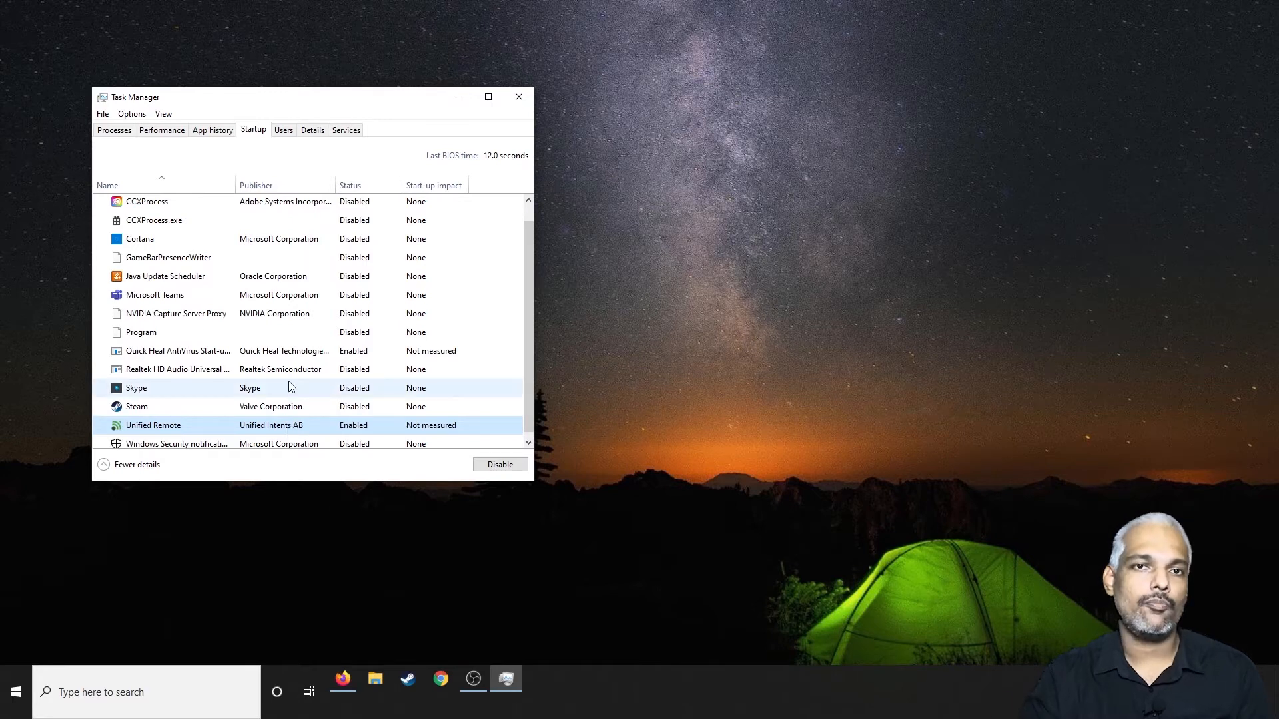
scroll(290, 385, down, 1)
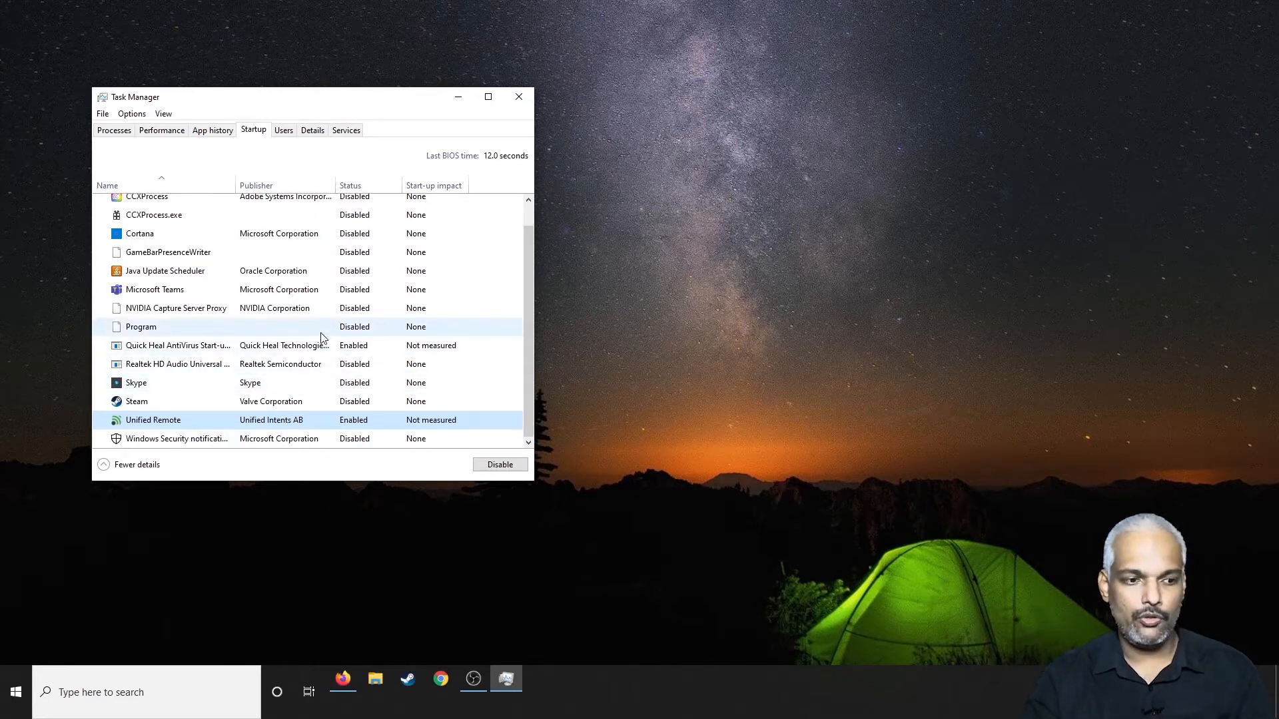
scroll(310, 378, up, 1)
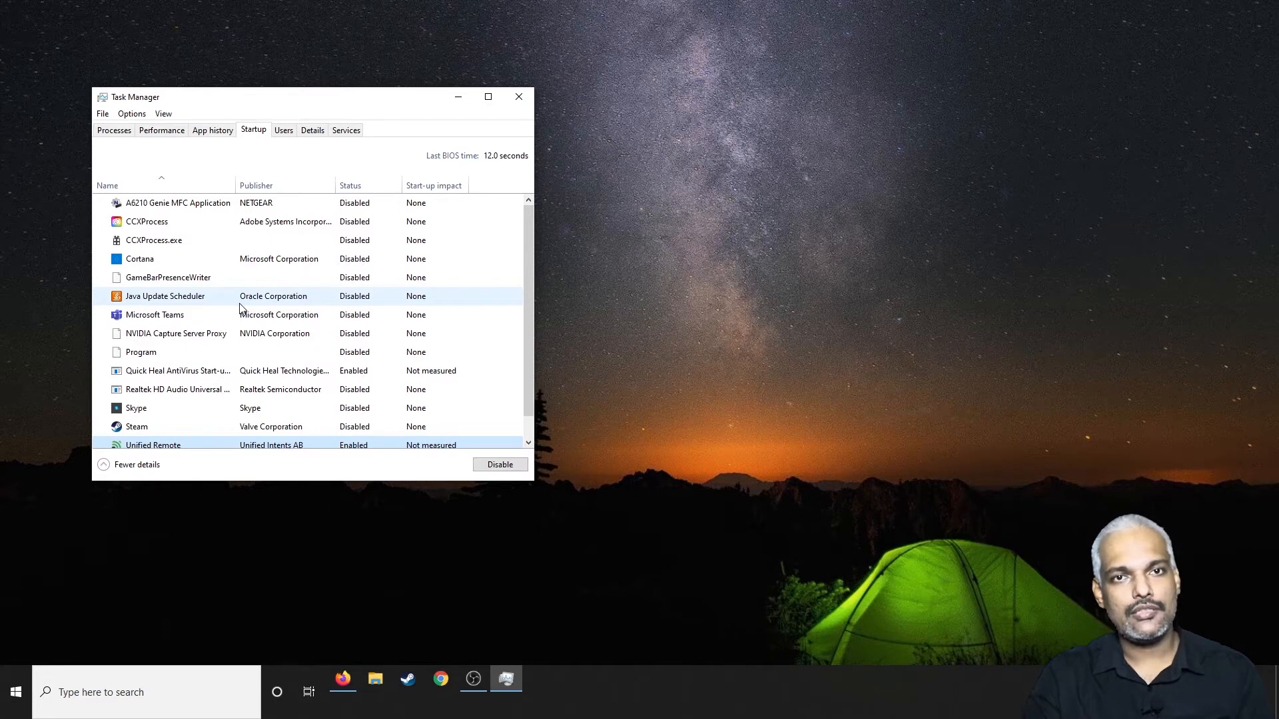
click(518, 97)
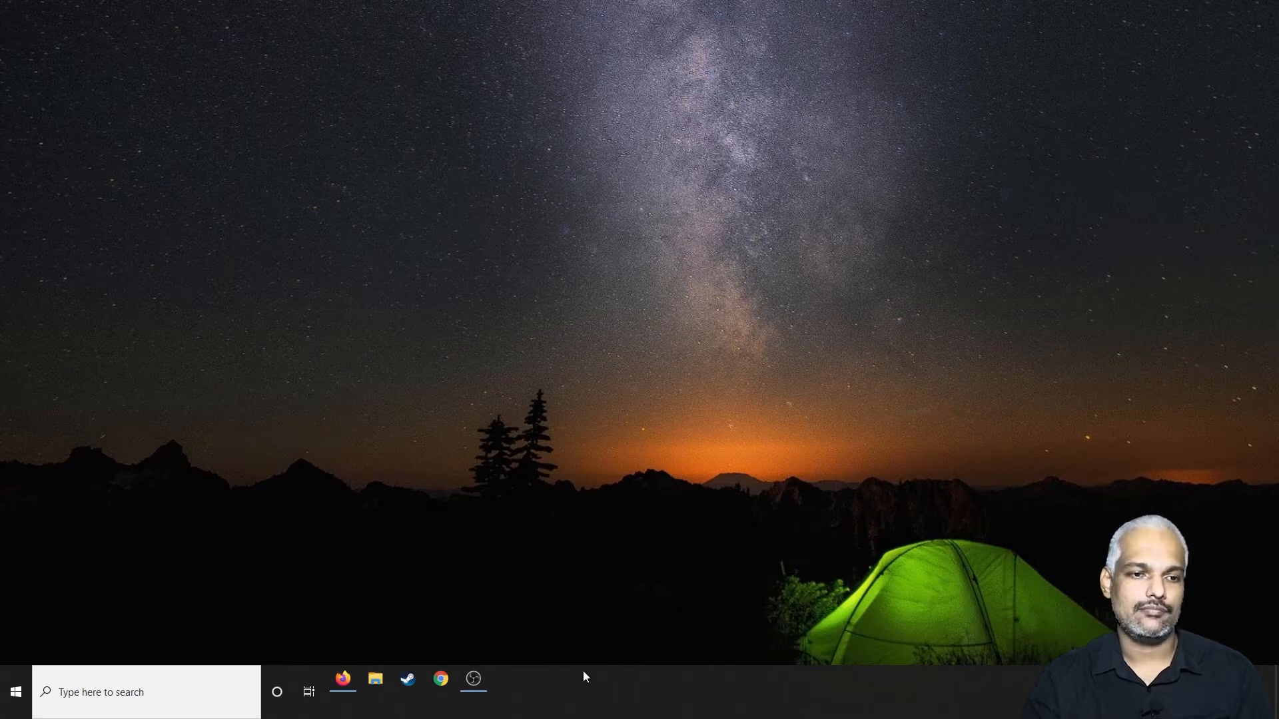
Step: Reopen Task Manager and display its list of services
right_click(599, 680)
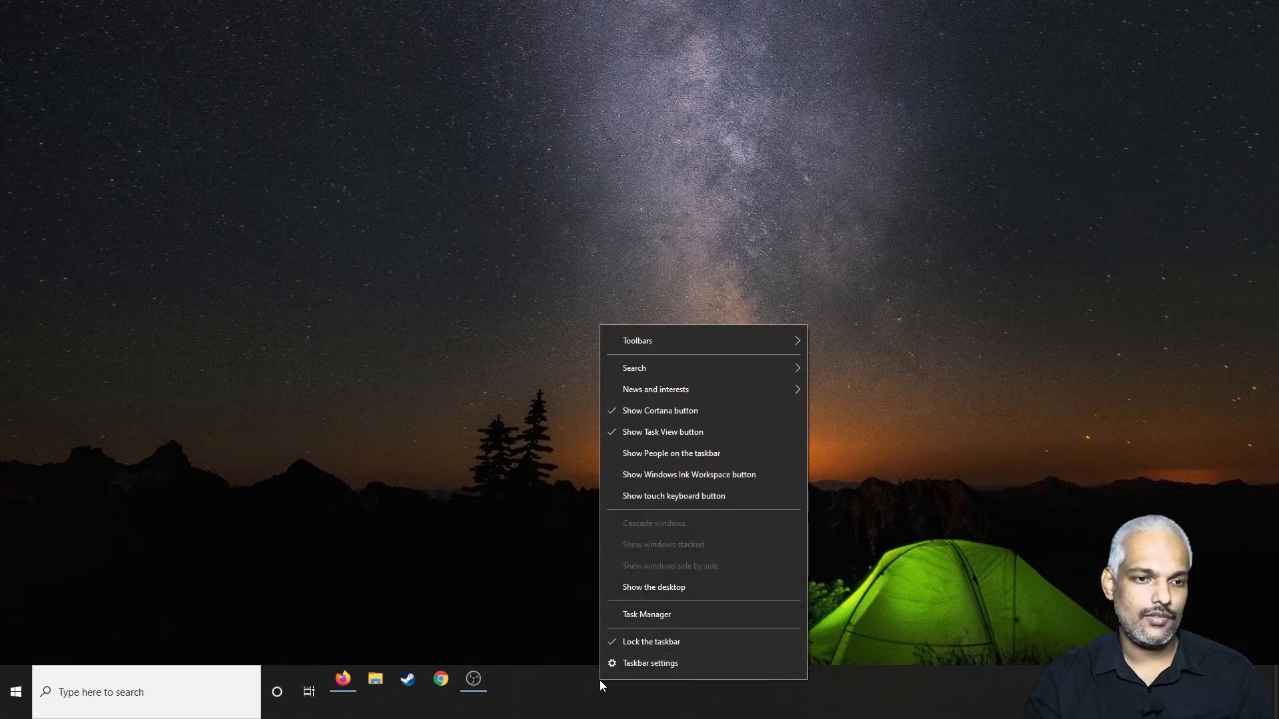
click(649, 615)
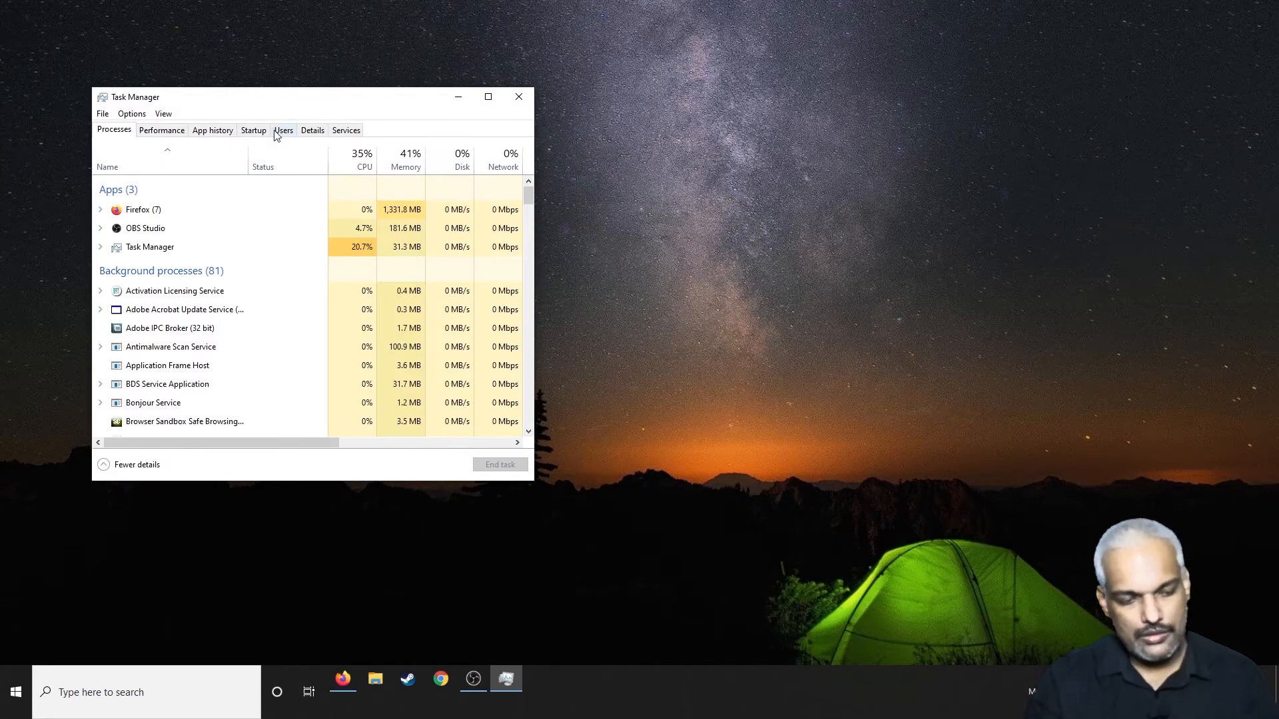
click(335, 132)
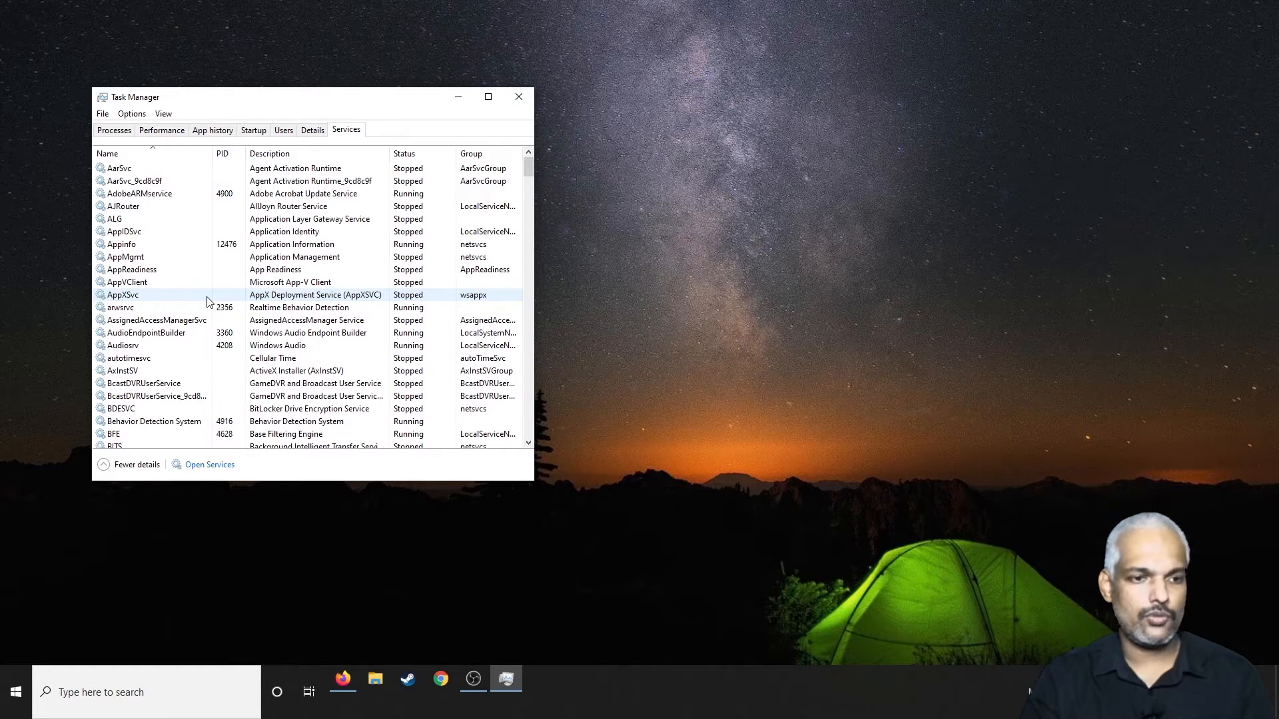
Step: Launch the Windows Services console by running services.msc
key(super+r)
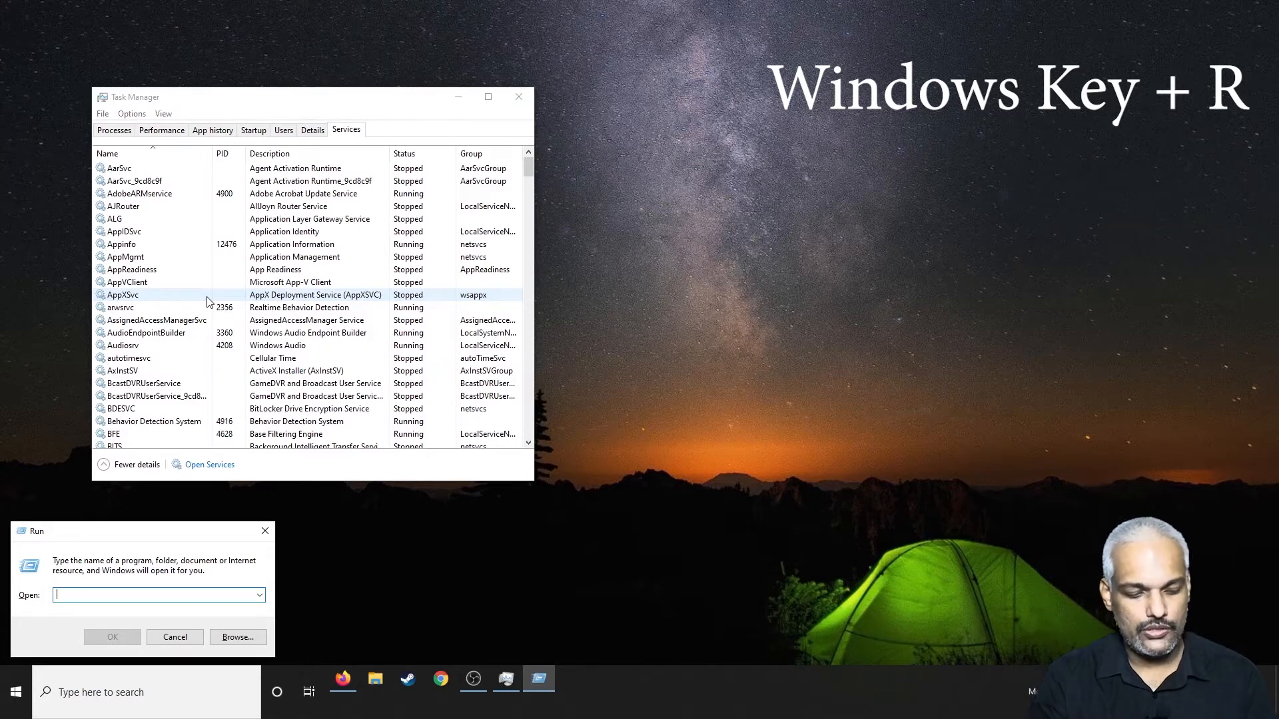
text(se)
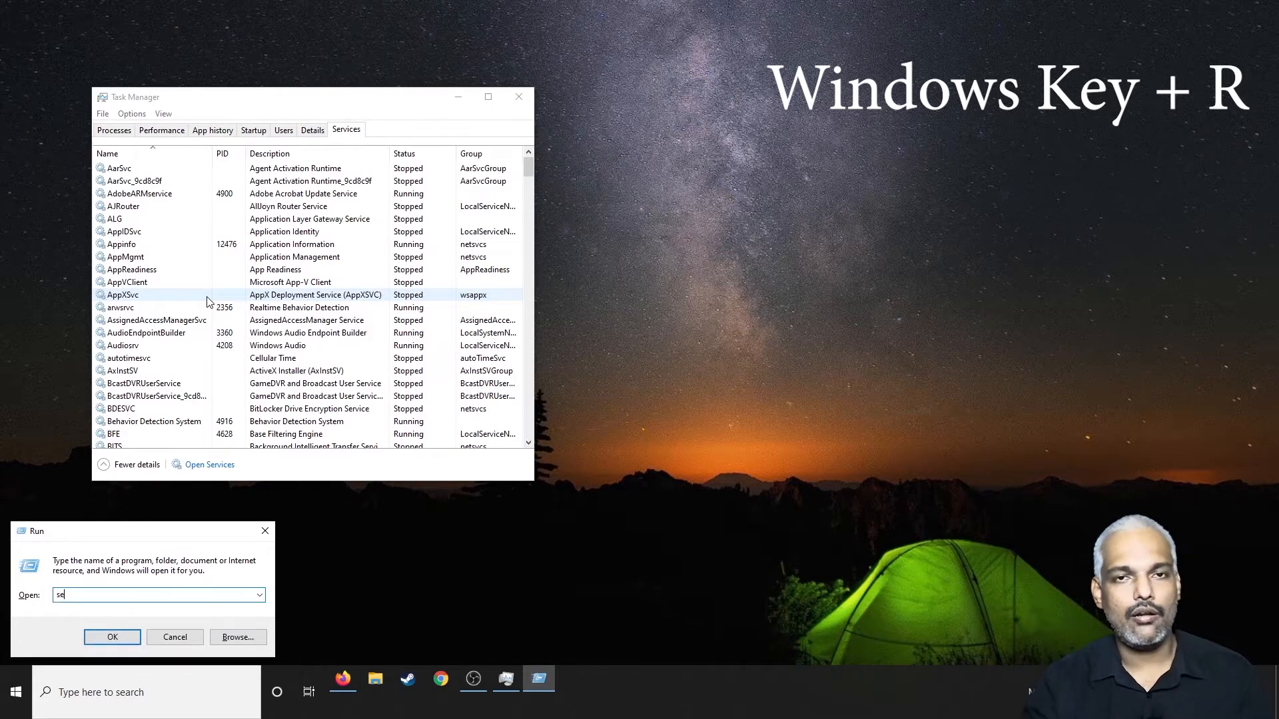
text(rvices)
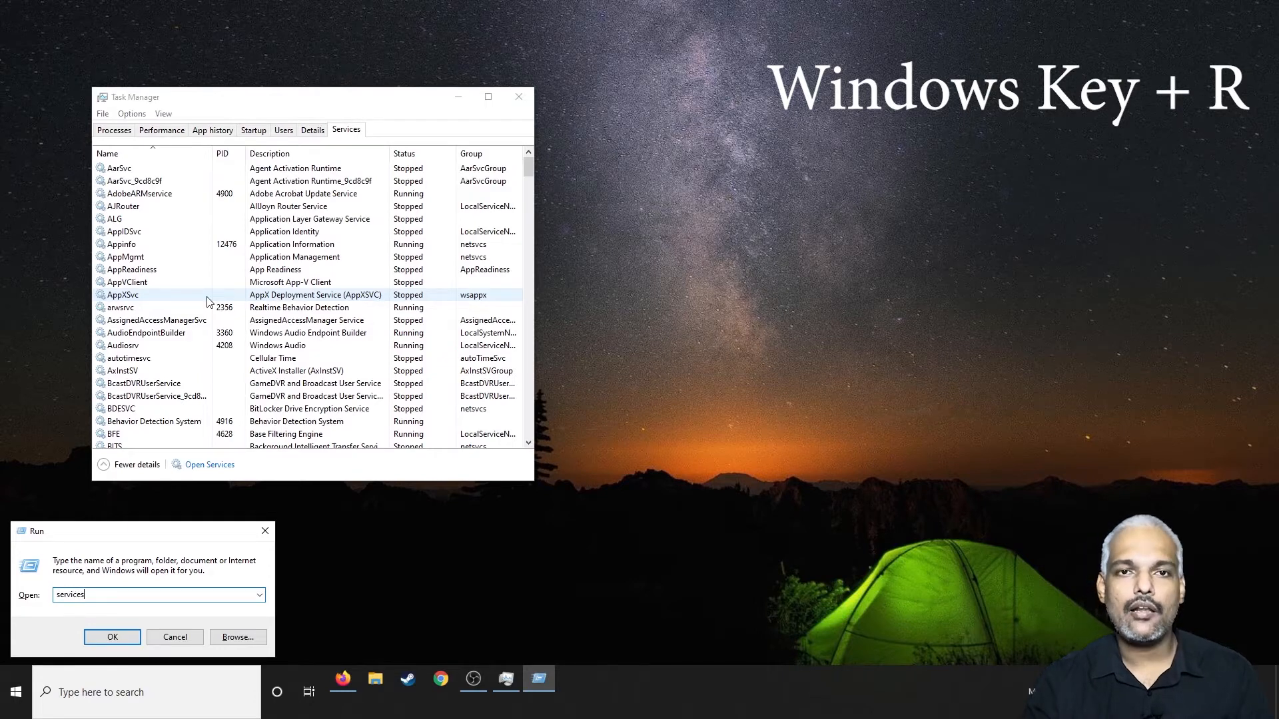
text(.msc)
key(Return)
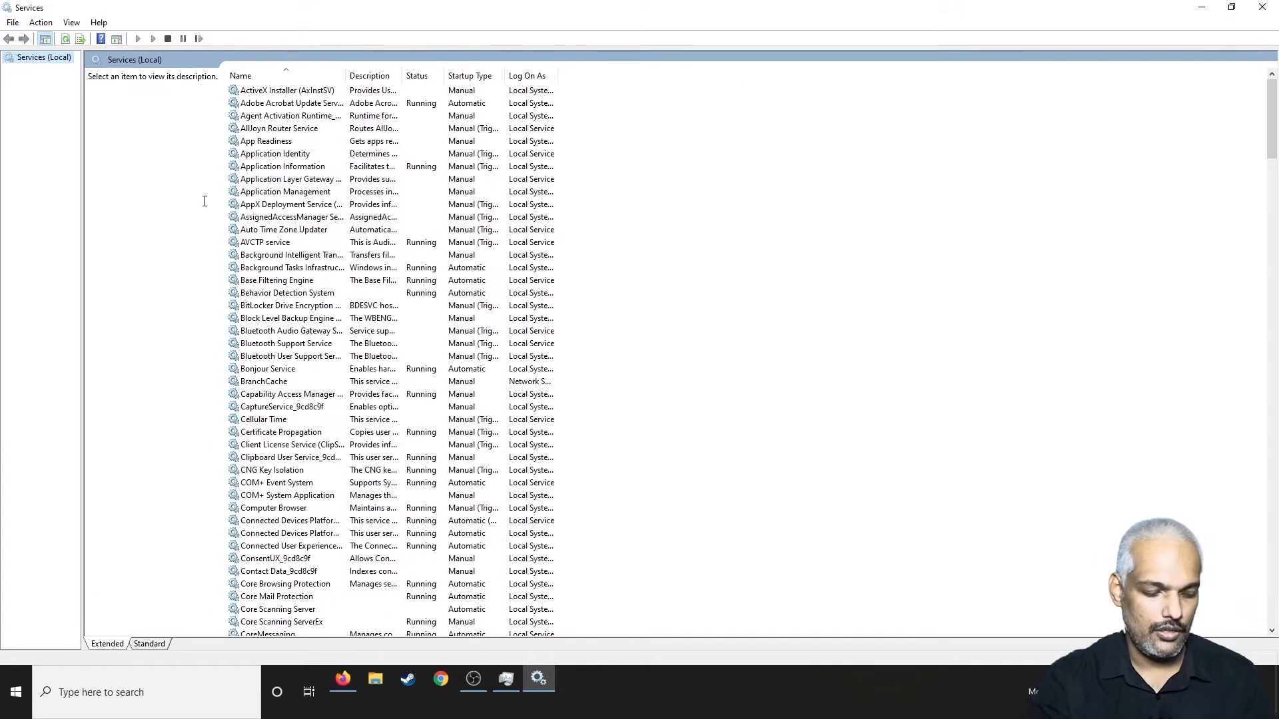
Step: View the details of ActiveX Installer and Adobe Acrobat Update Service, and widen the Name column to show full service names
click(291, 91)
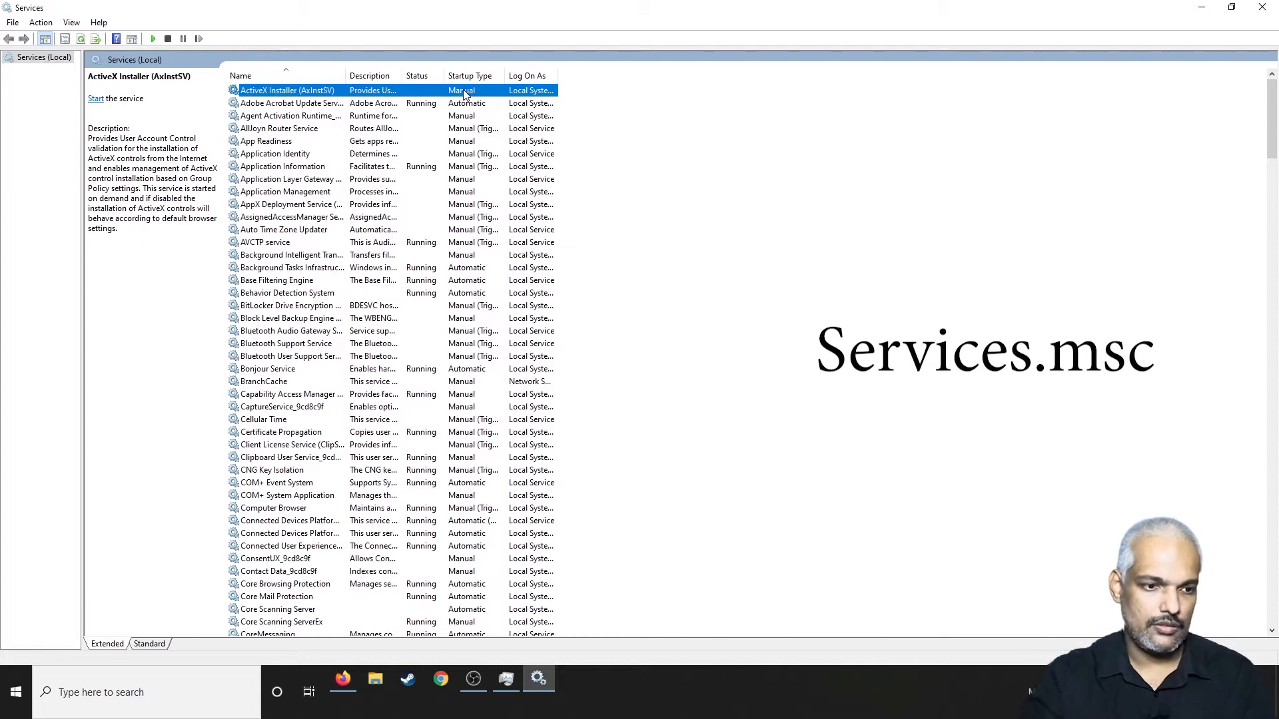
click(319, 105)
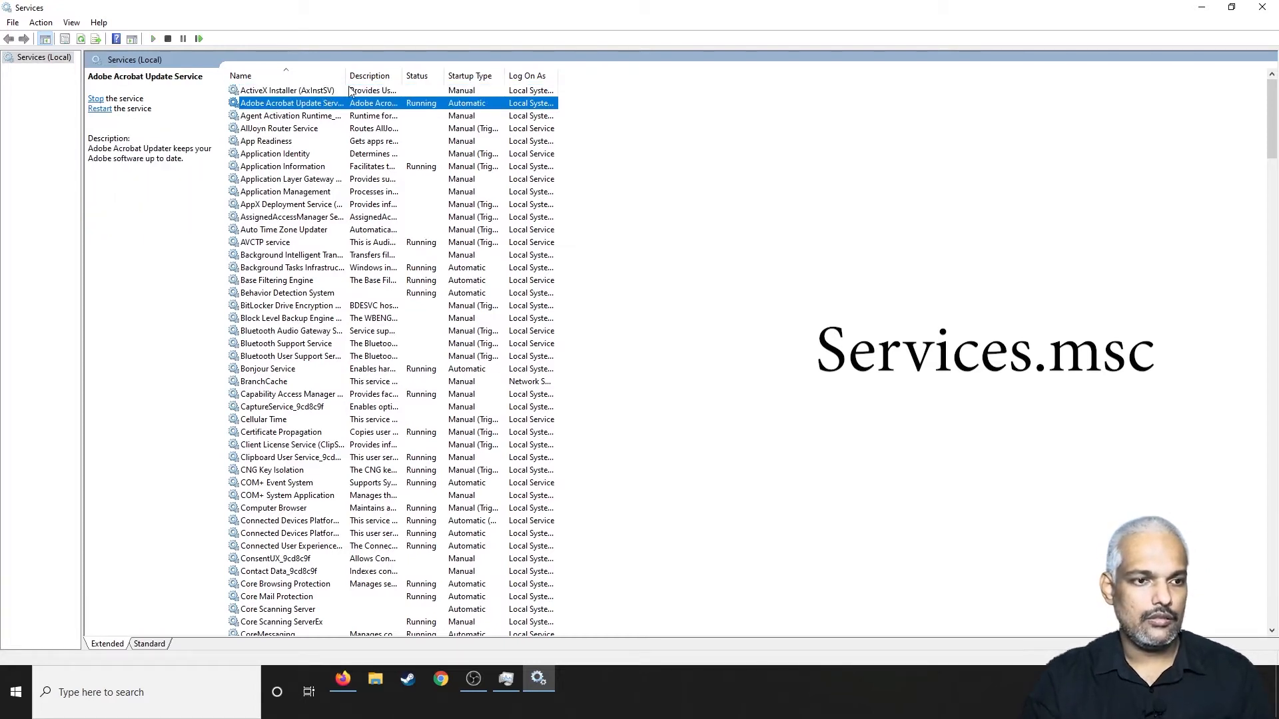
drag(347, 76, 489, 76)
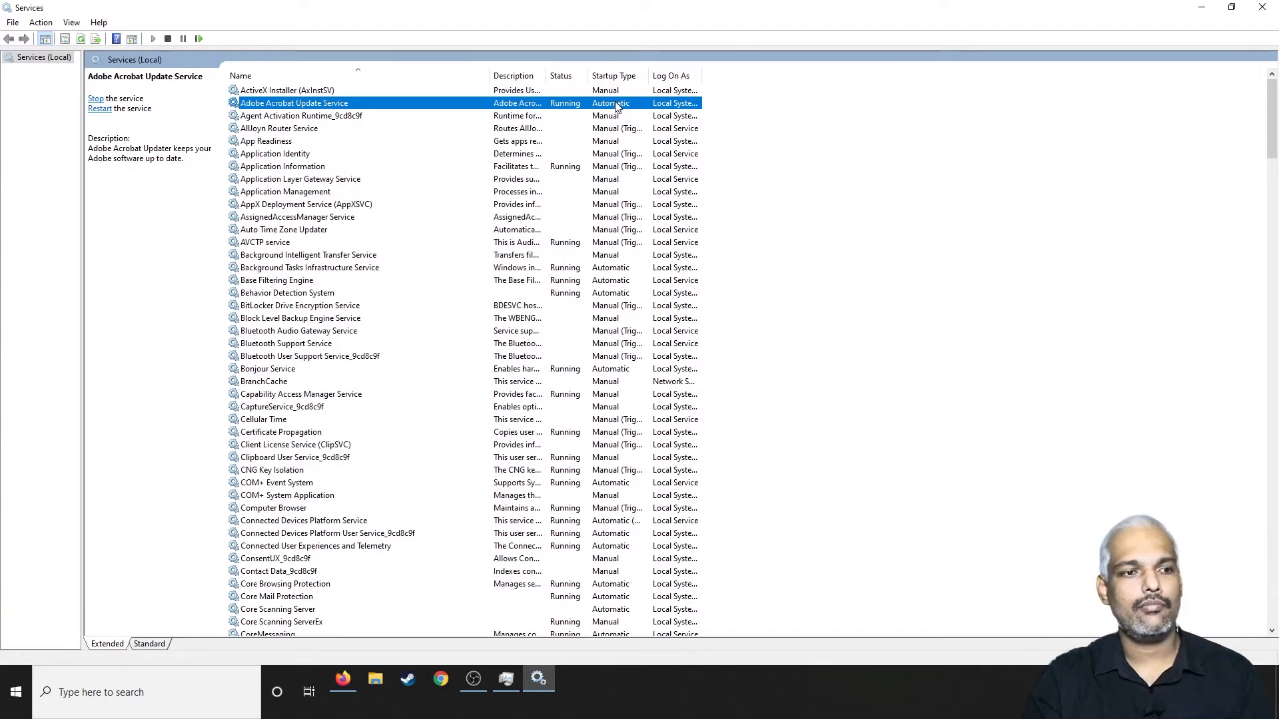
Step: Open the properties of Adobe Acrobat Update Service and set its startup type to Disabled
right_click(385, 102)
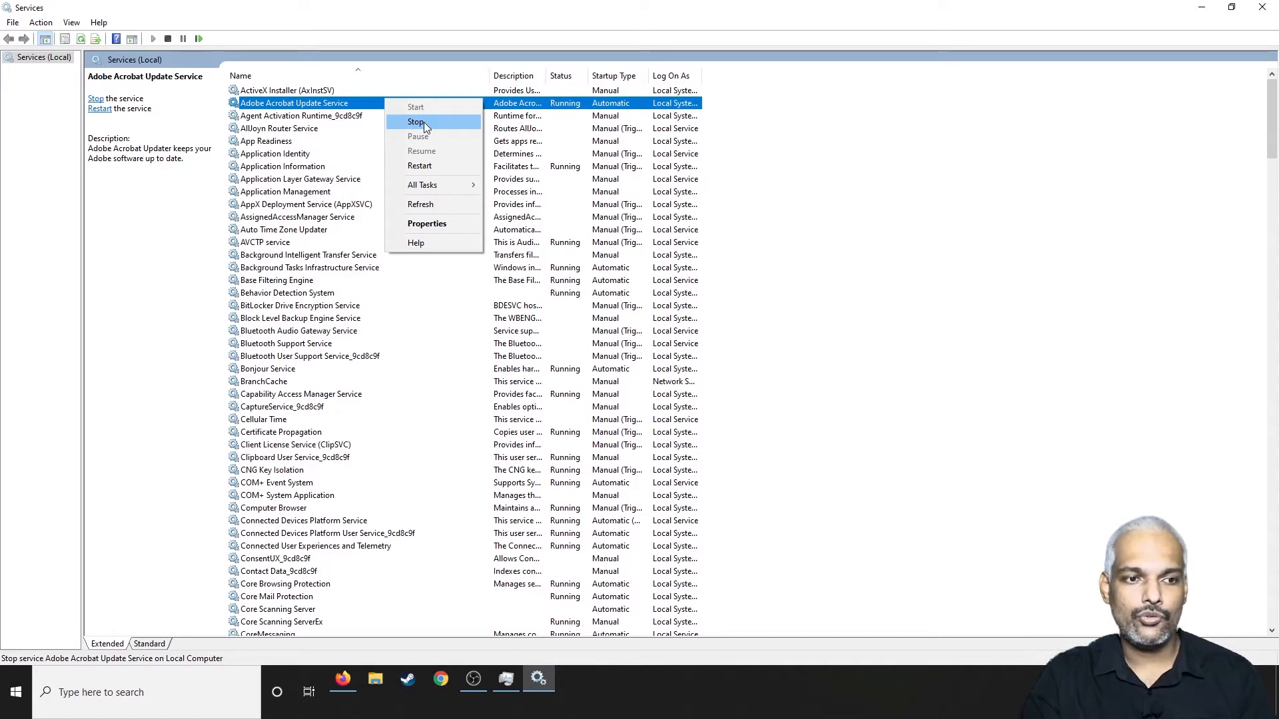
click(426, 224)
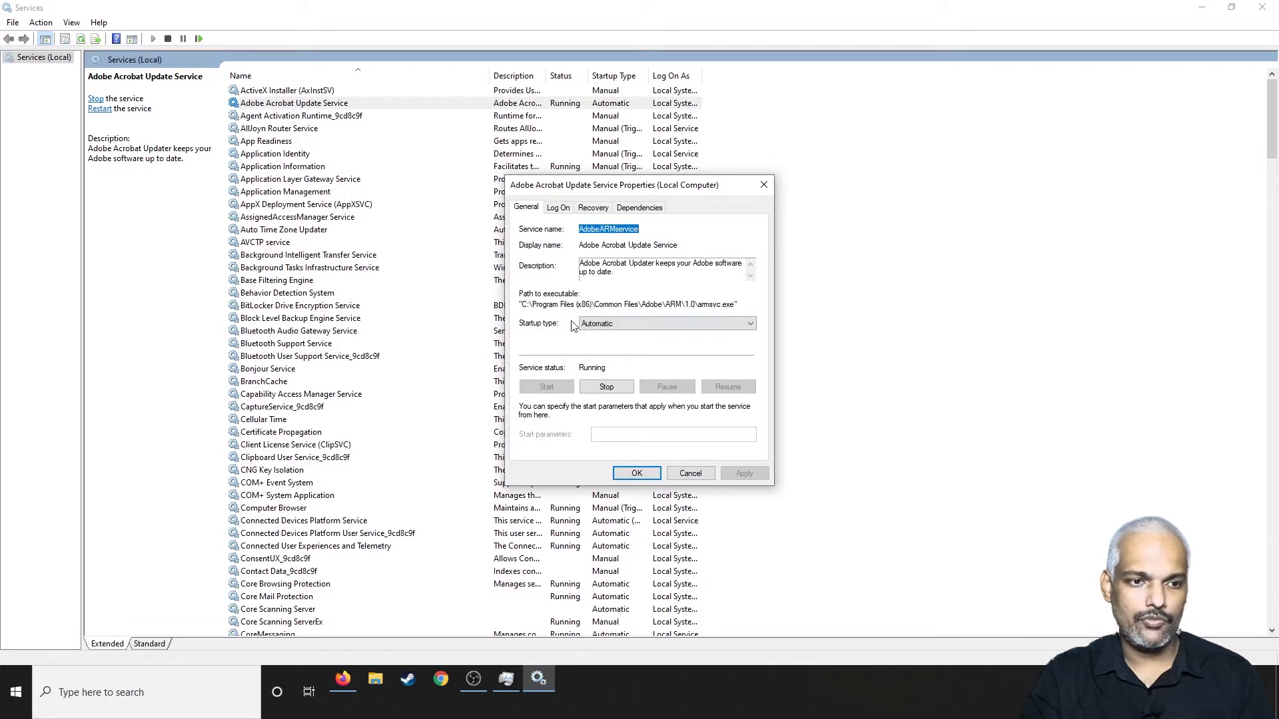
click(612, 324)
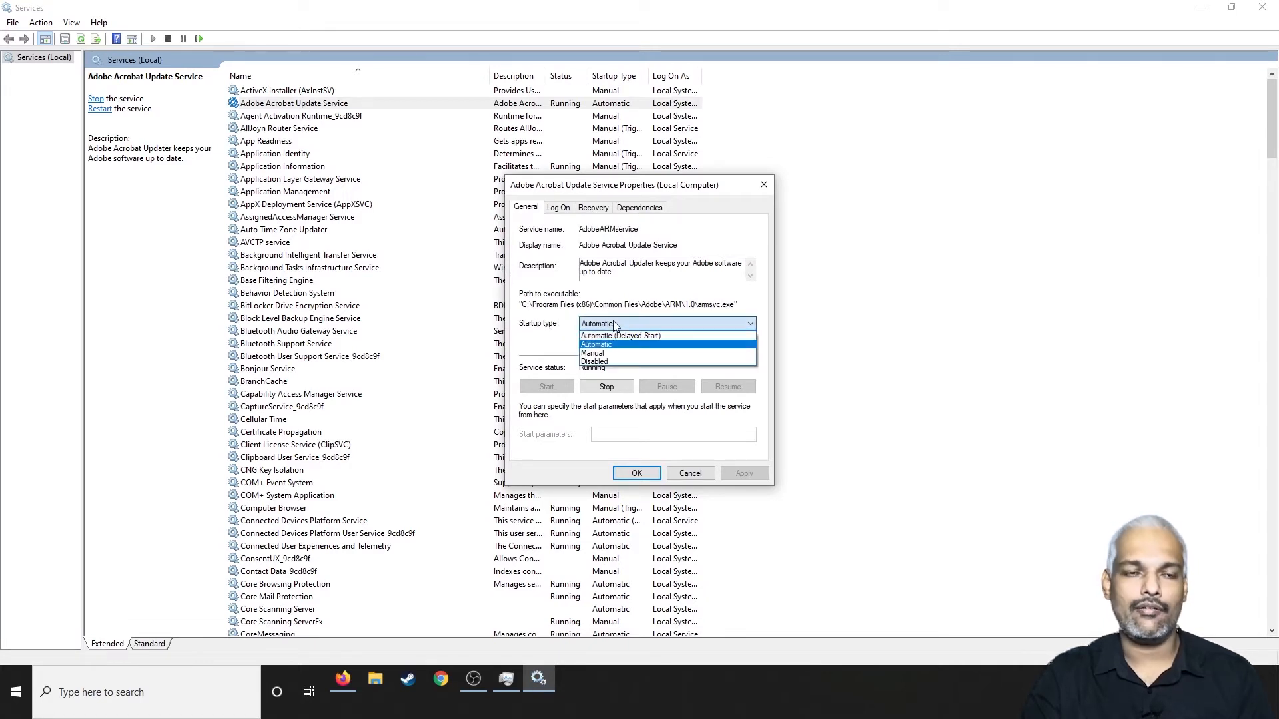
click(611, 363)
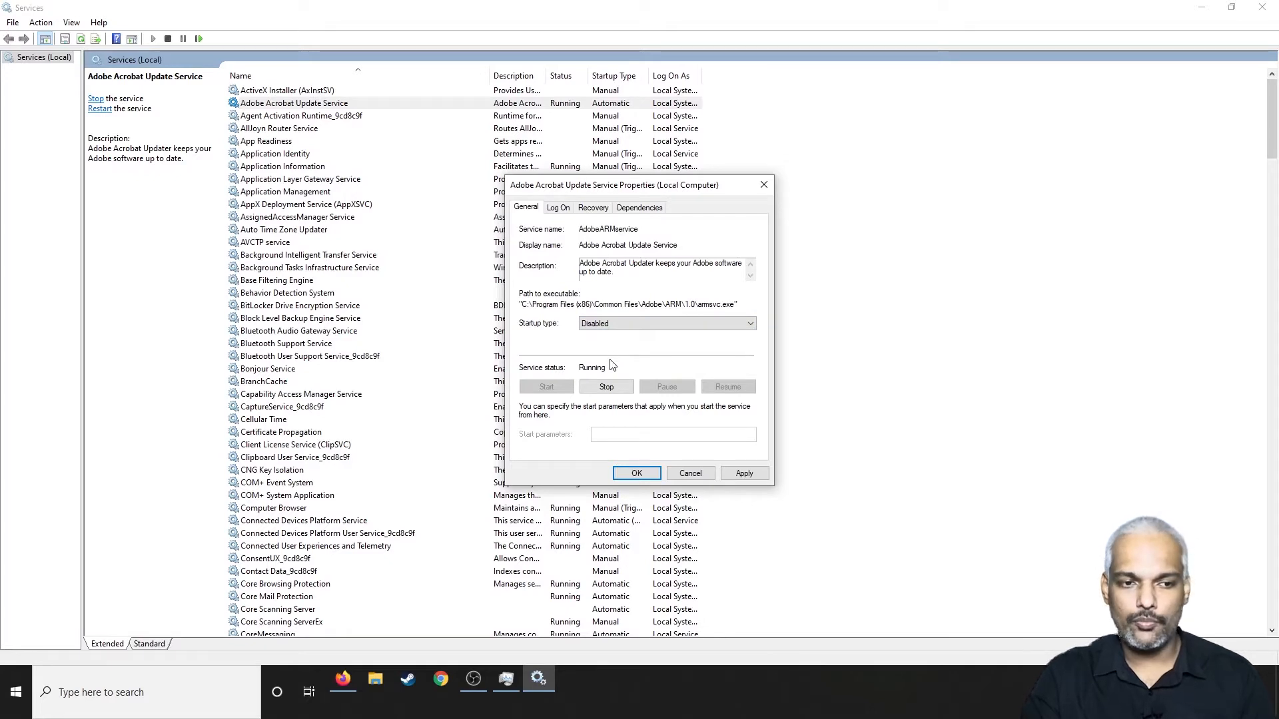
Step: Try the Manual startup type for Adobe Acrobat Update Service and return it to Disabled
click(612, 324)
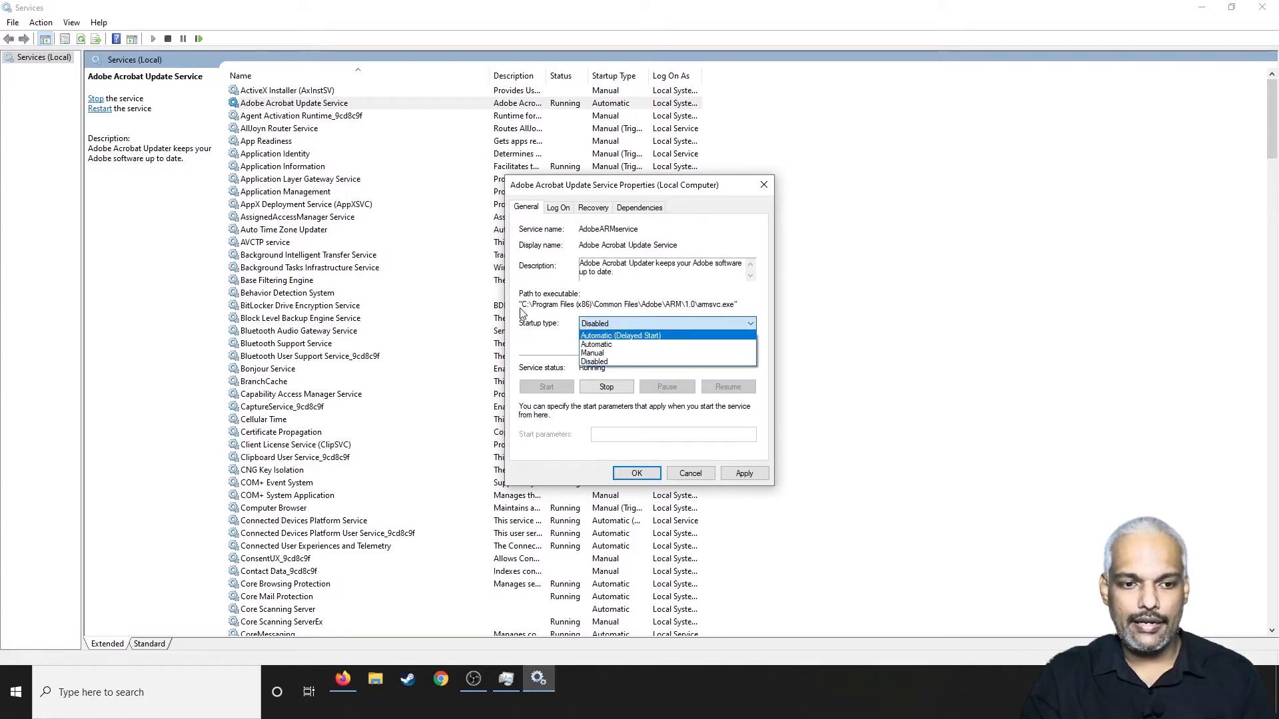
click(555, 331)
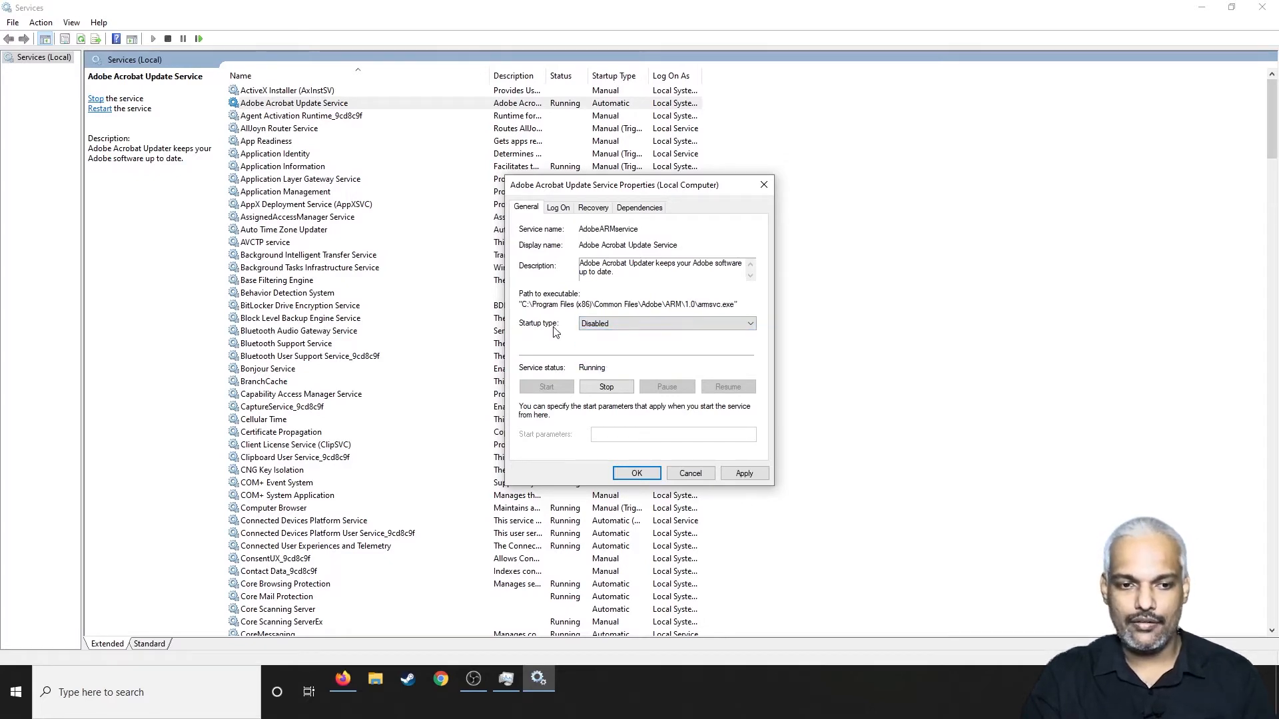
click(601, 325)
click(588, 353)
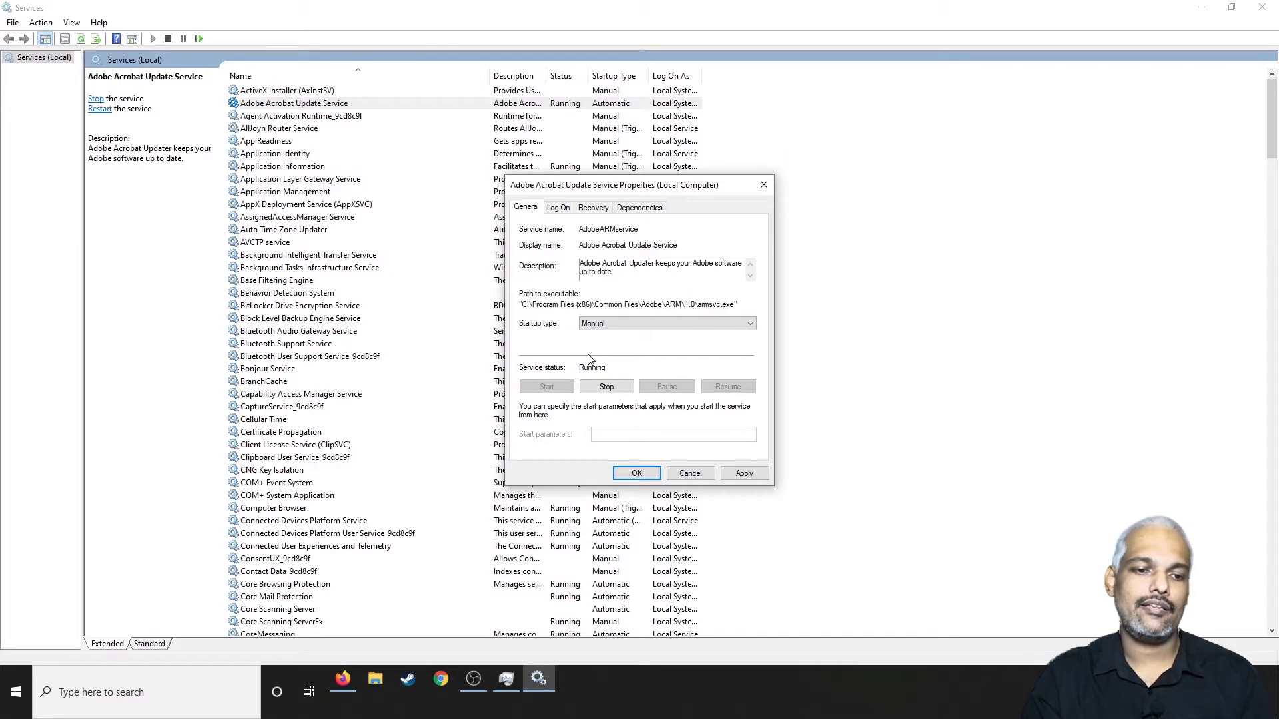
click(608, 325)
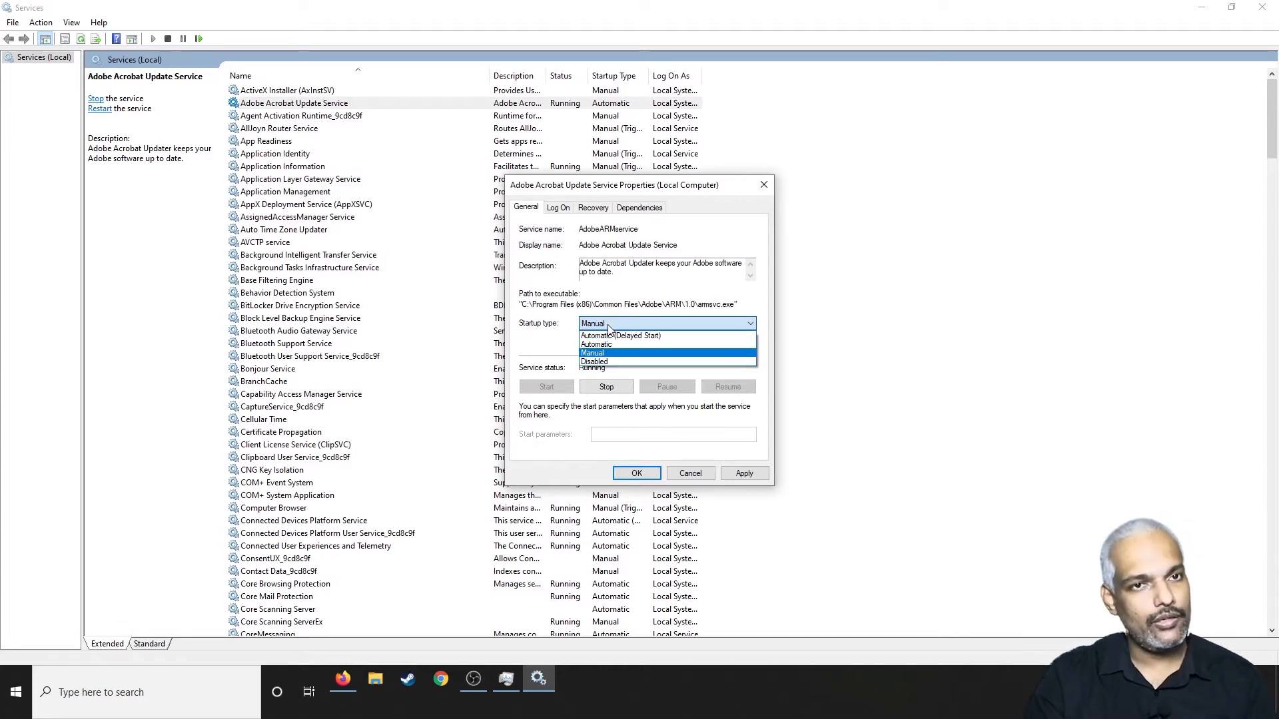
click(603, 361)
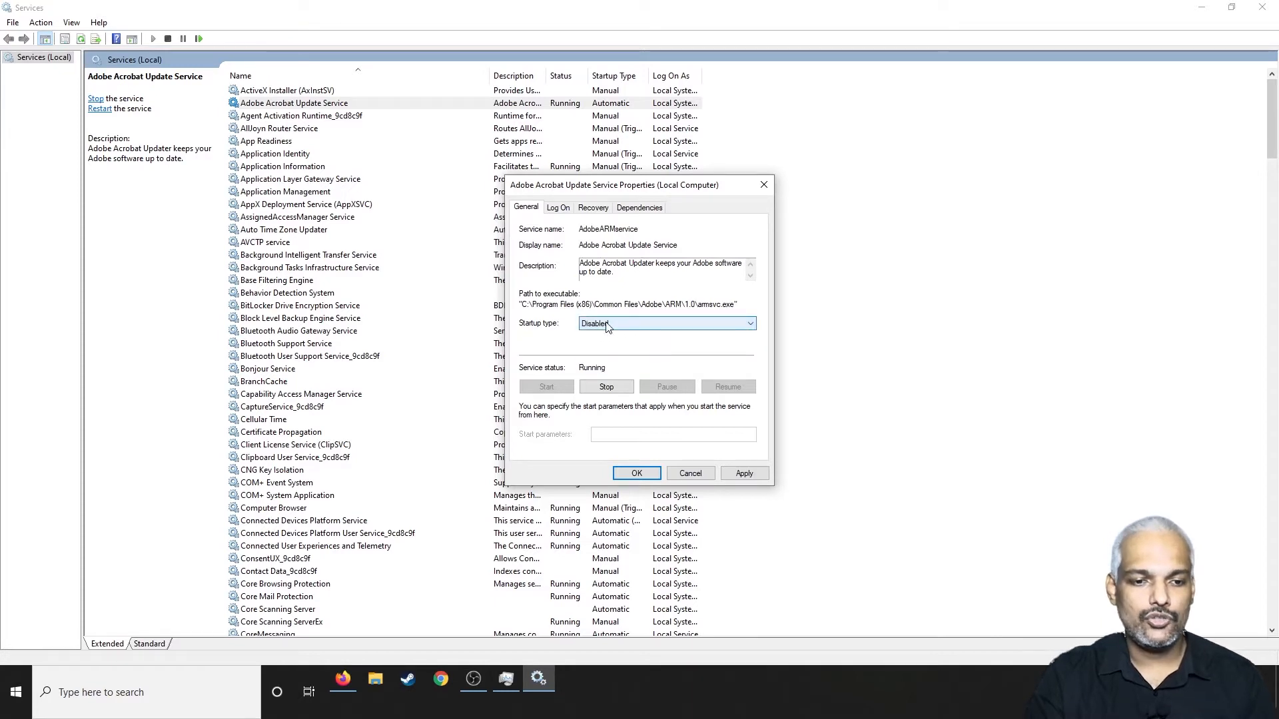
Step: Stop Adobe Acrobat Update Service, apply the changes and close its properties
click(607, 388)
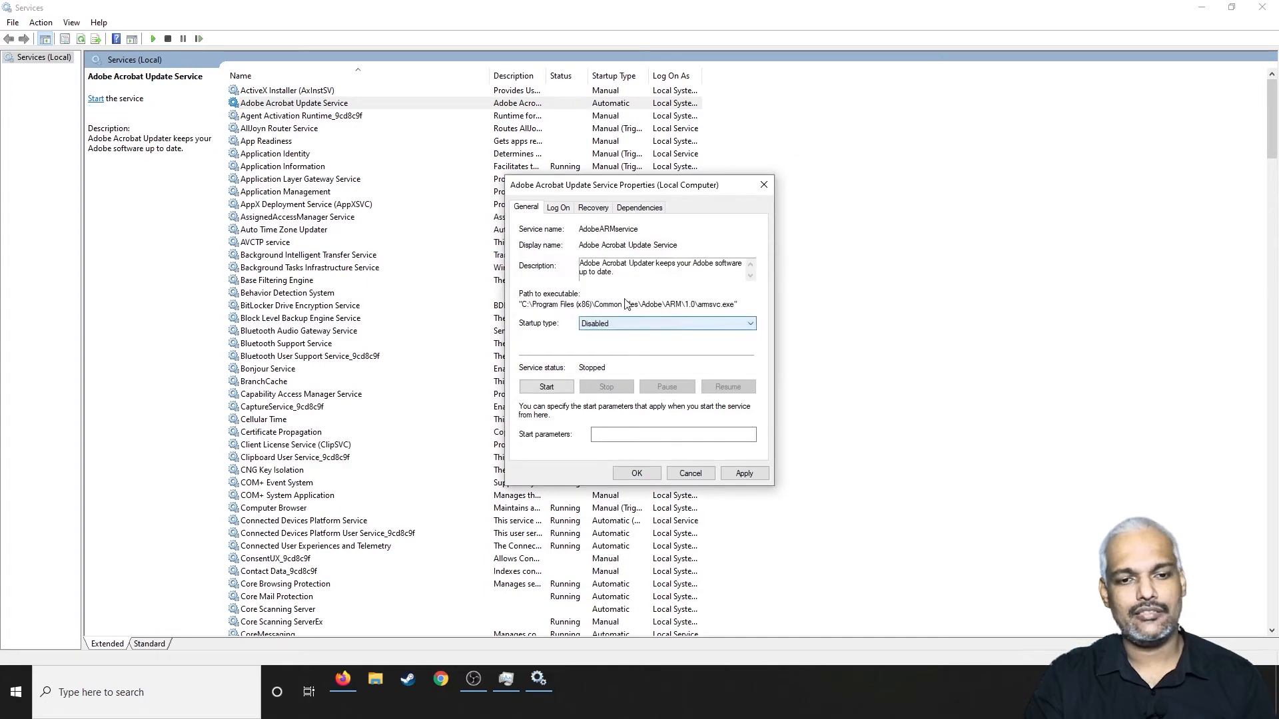
click(745, 473)
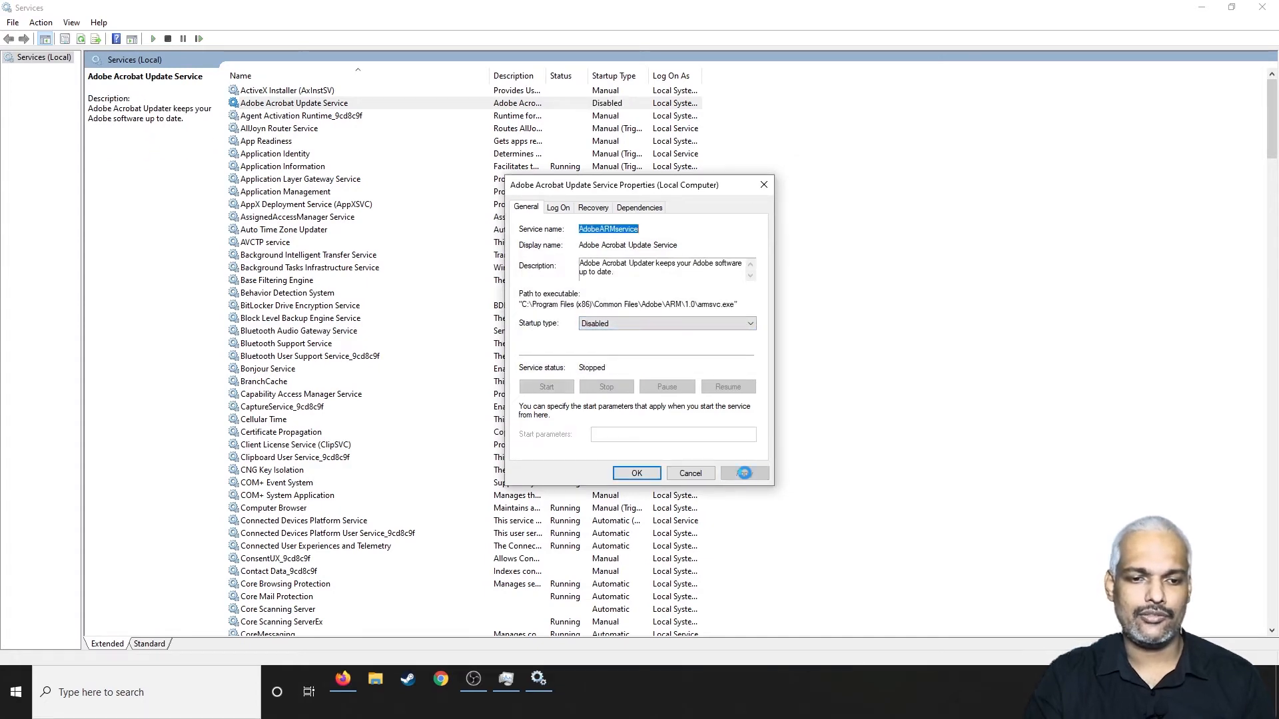
click(637, 473)
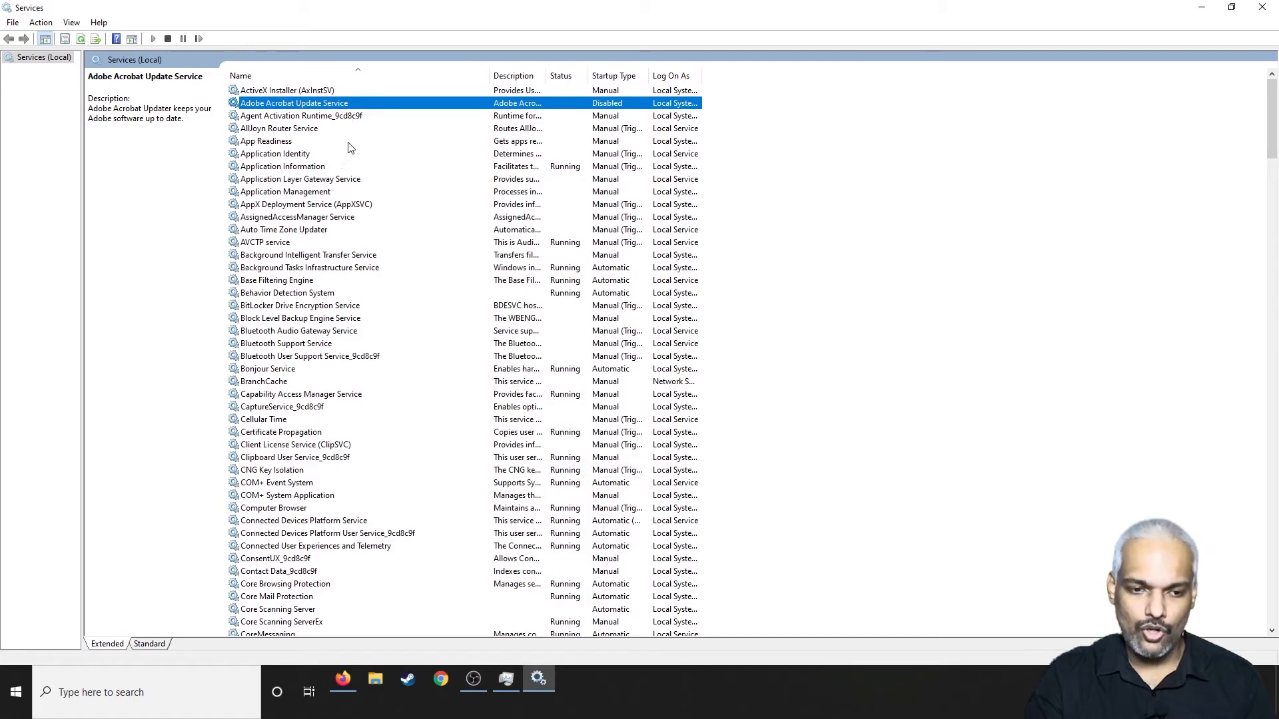
Step: Look through the services list, check AVCTP service and Core Mail Protection, and close the Services console and Task Manager
scroll(310, 253, down, 16)
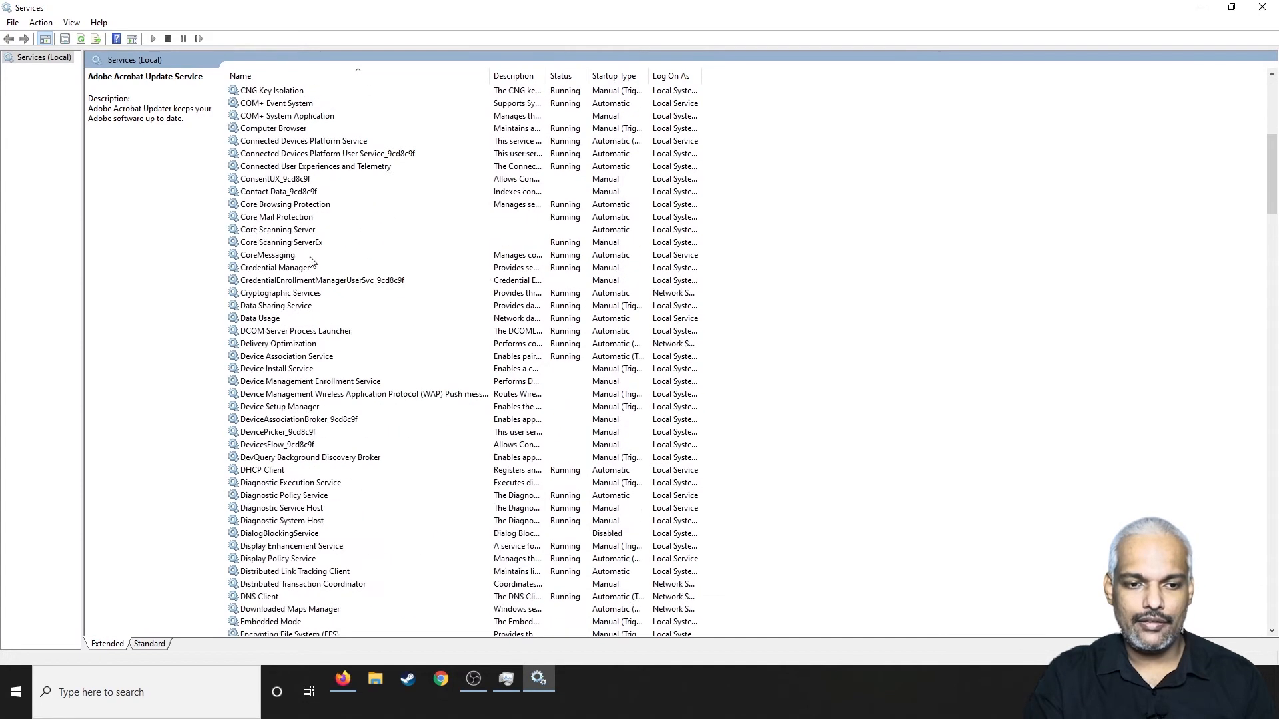
scroll(310, 261, down, 20)
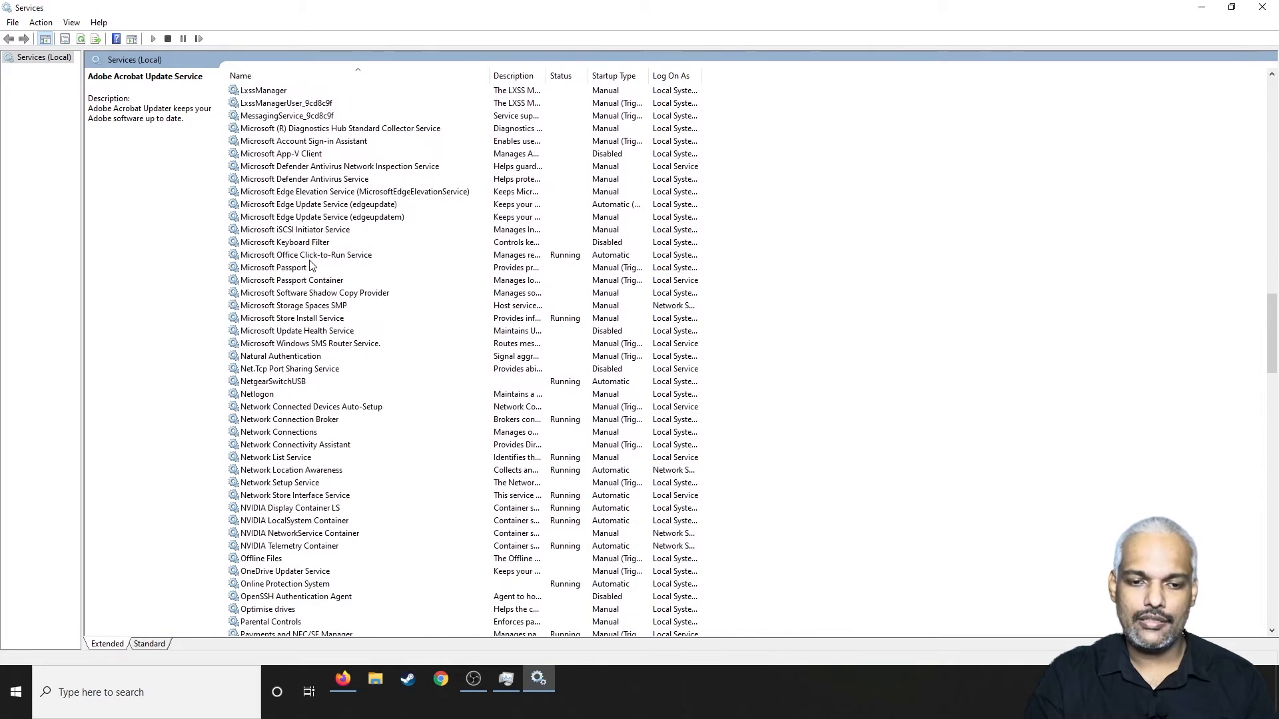
scroll(310, 265, down, 18)
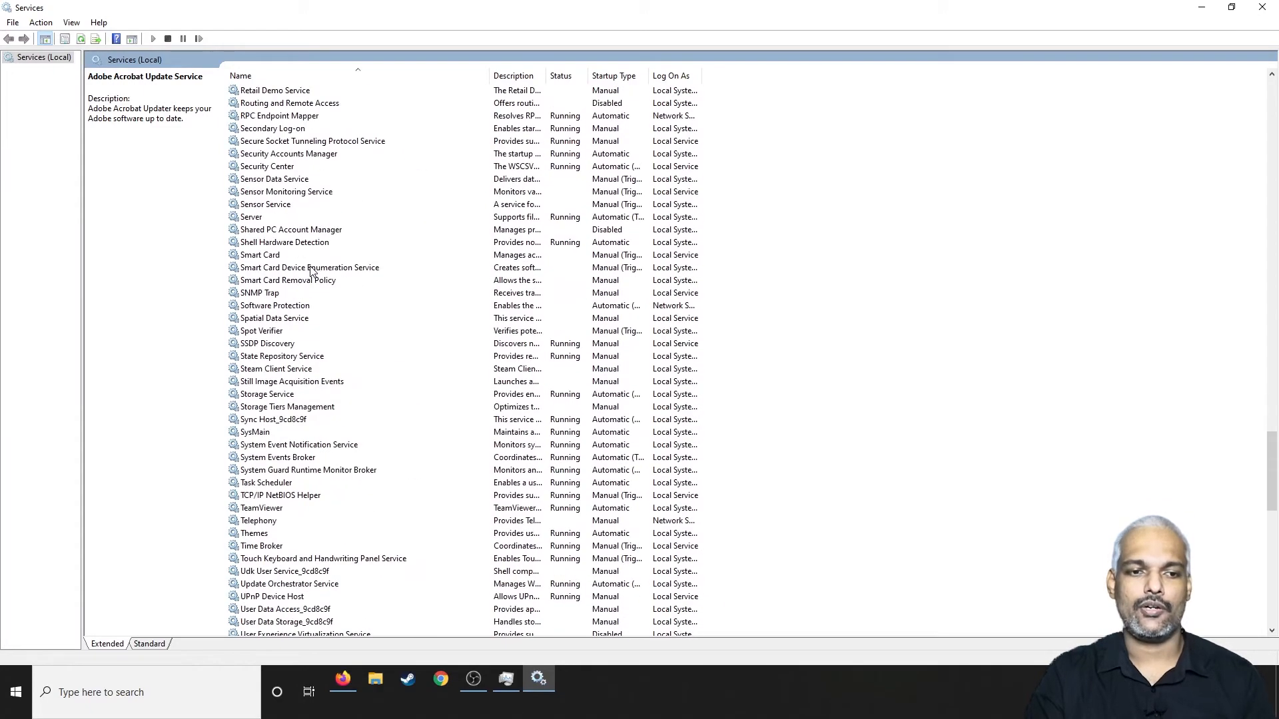
scroll(310, 270, up, 20)
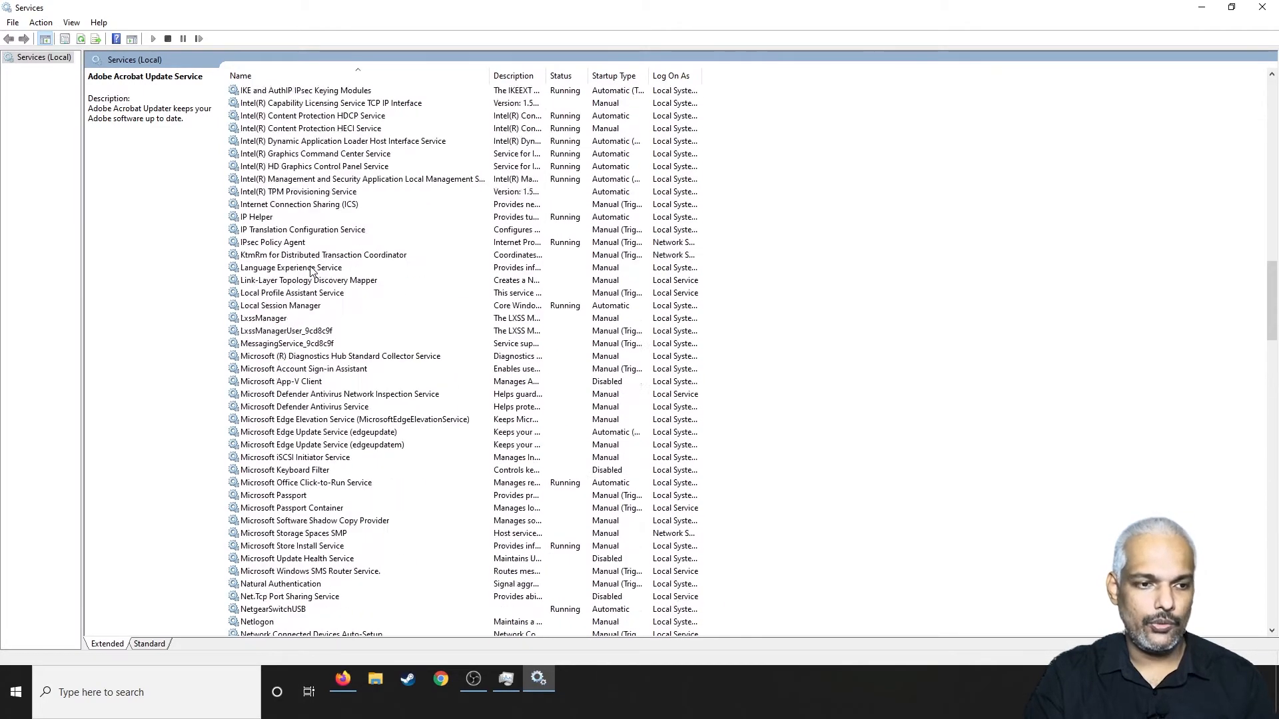
scroll(310, 266, up, 20)
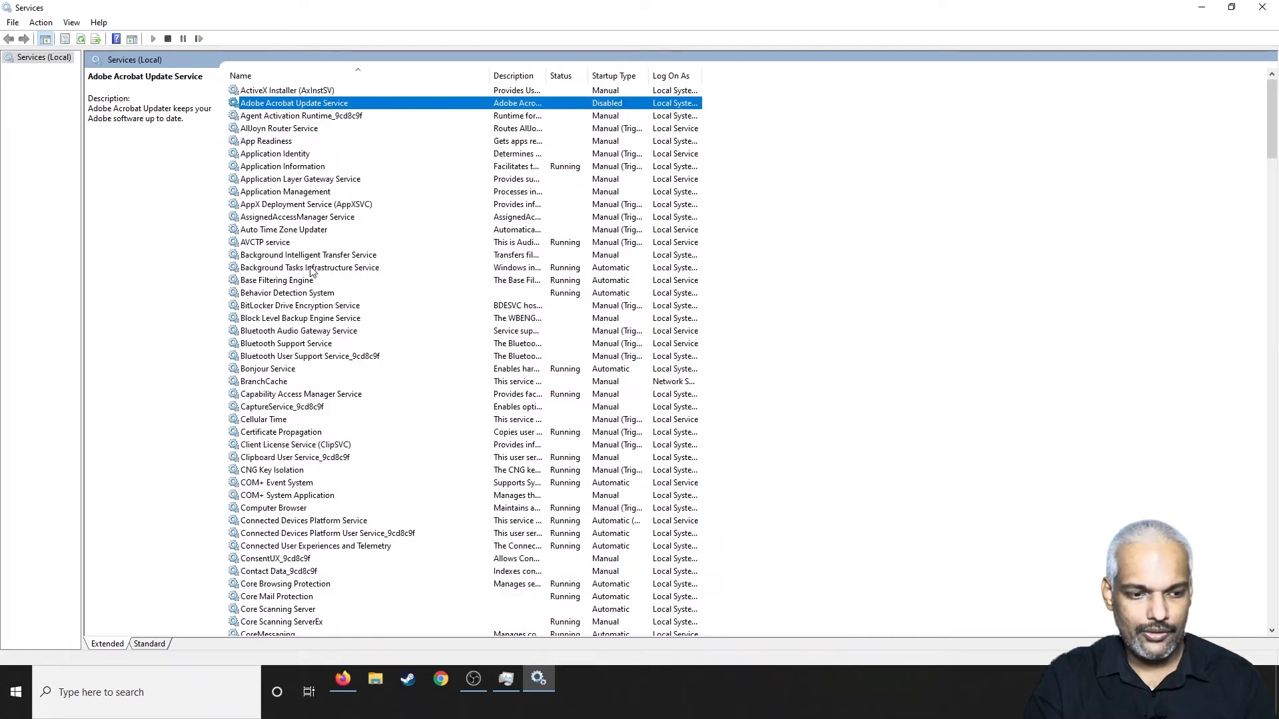
click(284, 244)
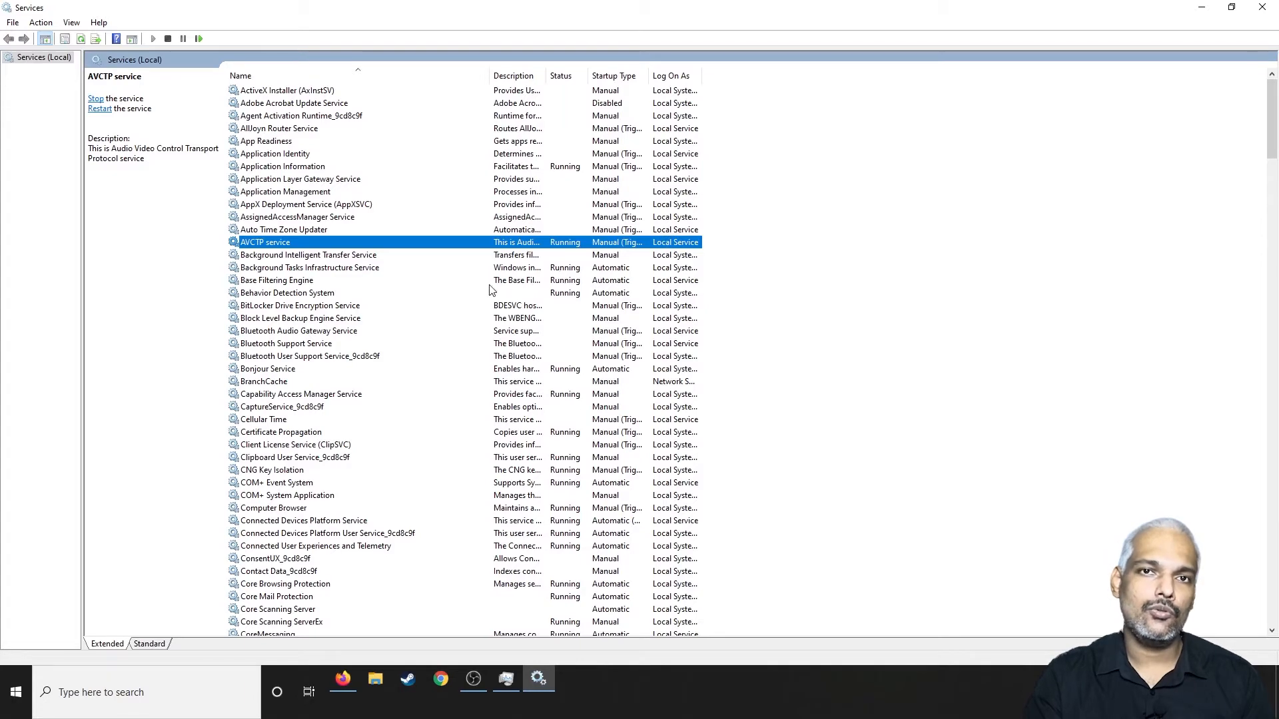
scroll(542, 303, down, 6)
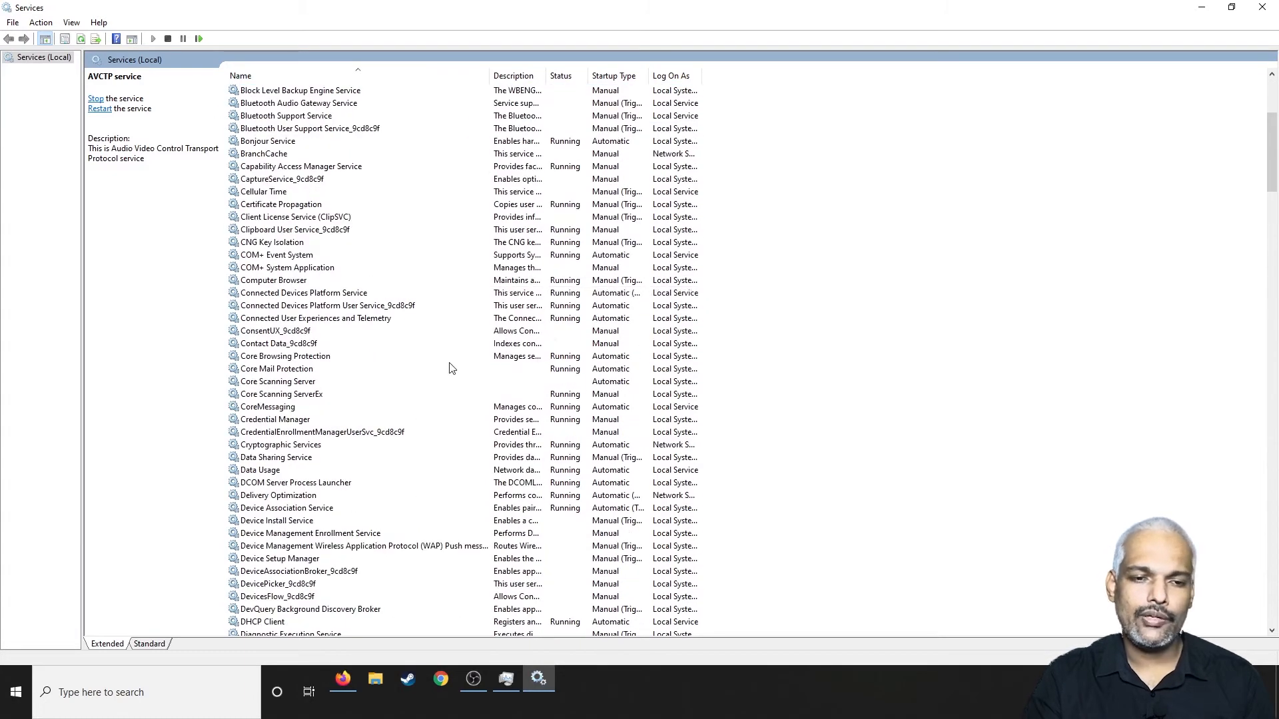
click(304, 371)
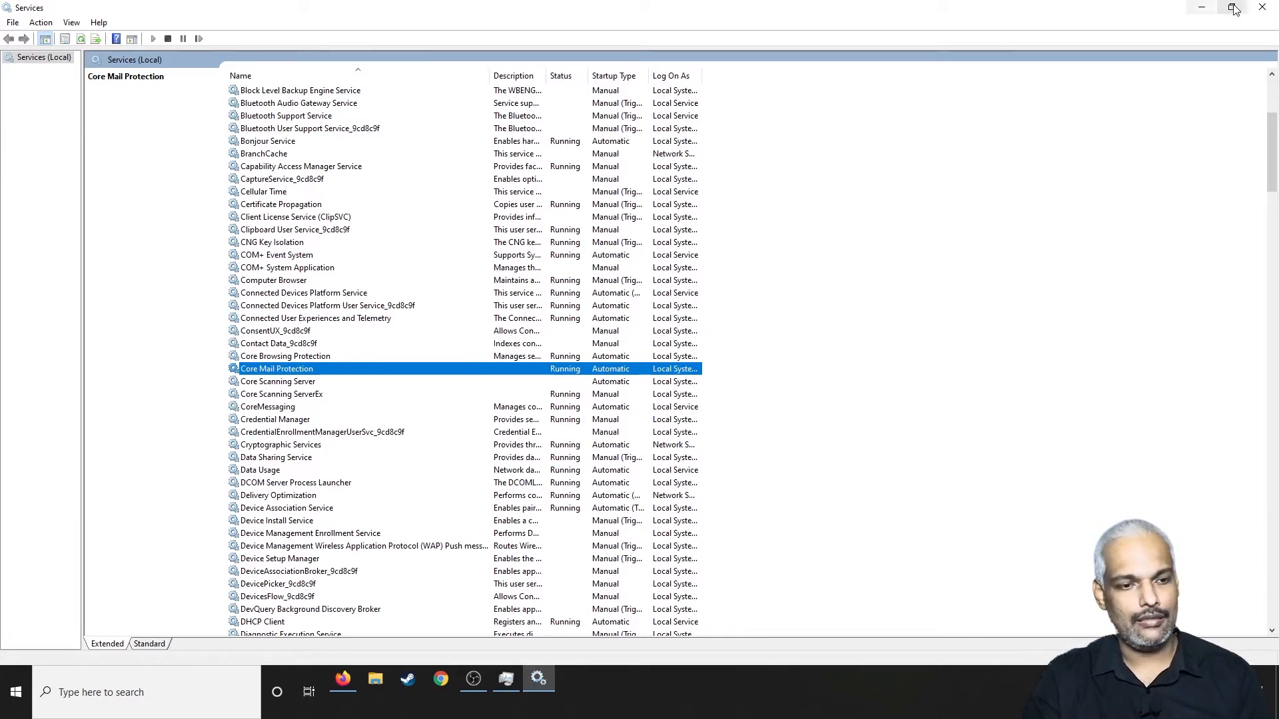
click(1261, 7)
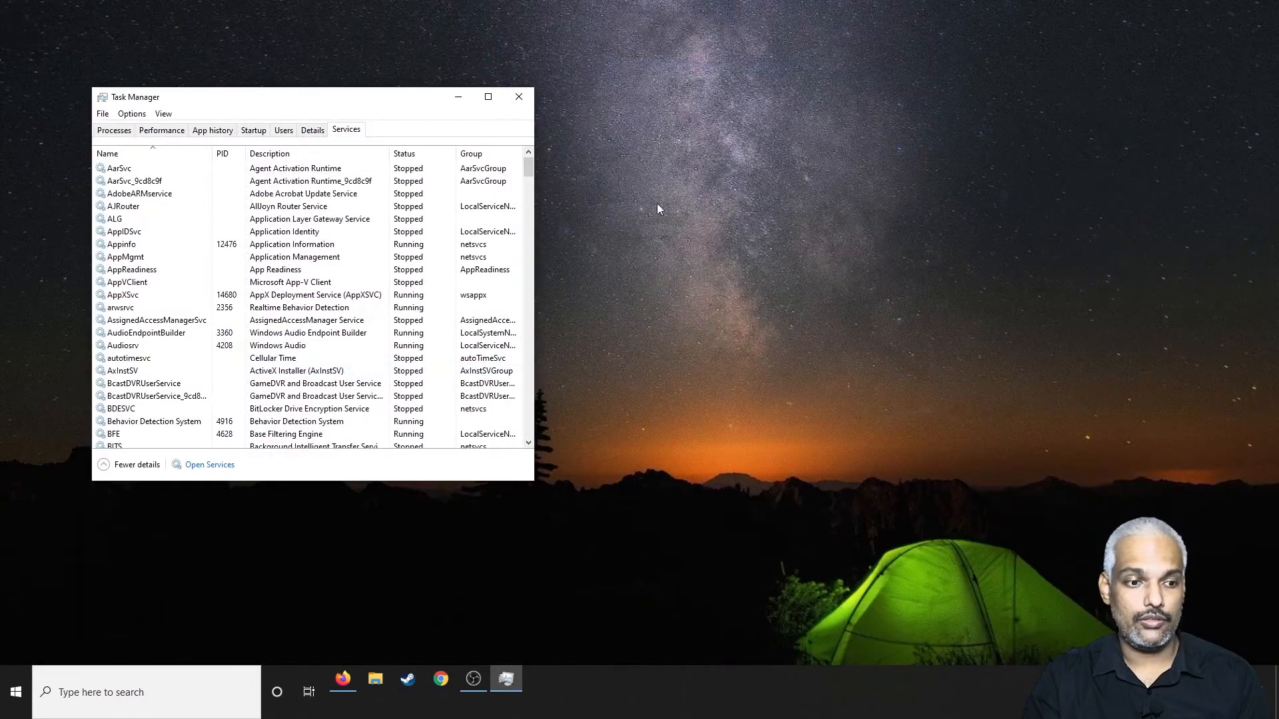
click(519, 97)
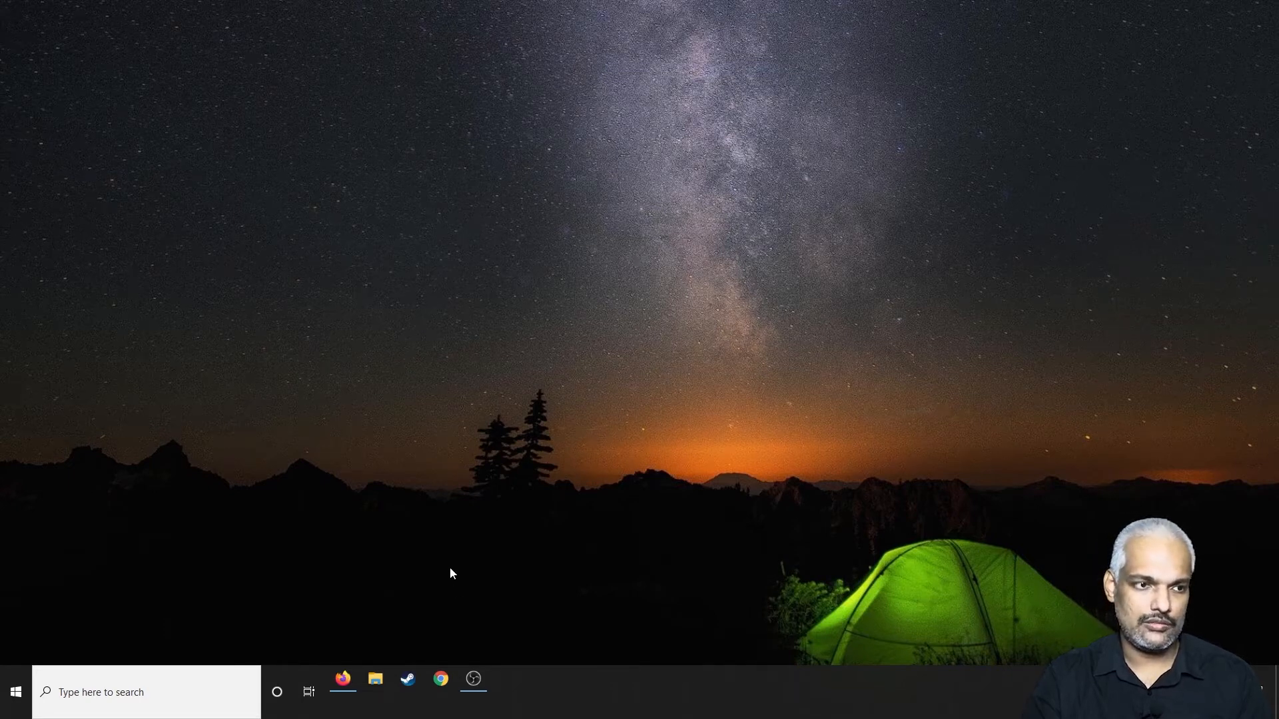
Step: Switch to File Explorer, open the system properties of This PC, and bring up the advanced system settings in a clear spot
click(375, 679)
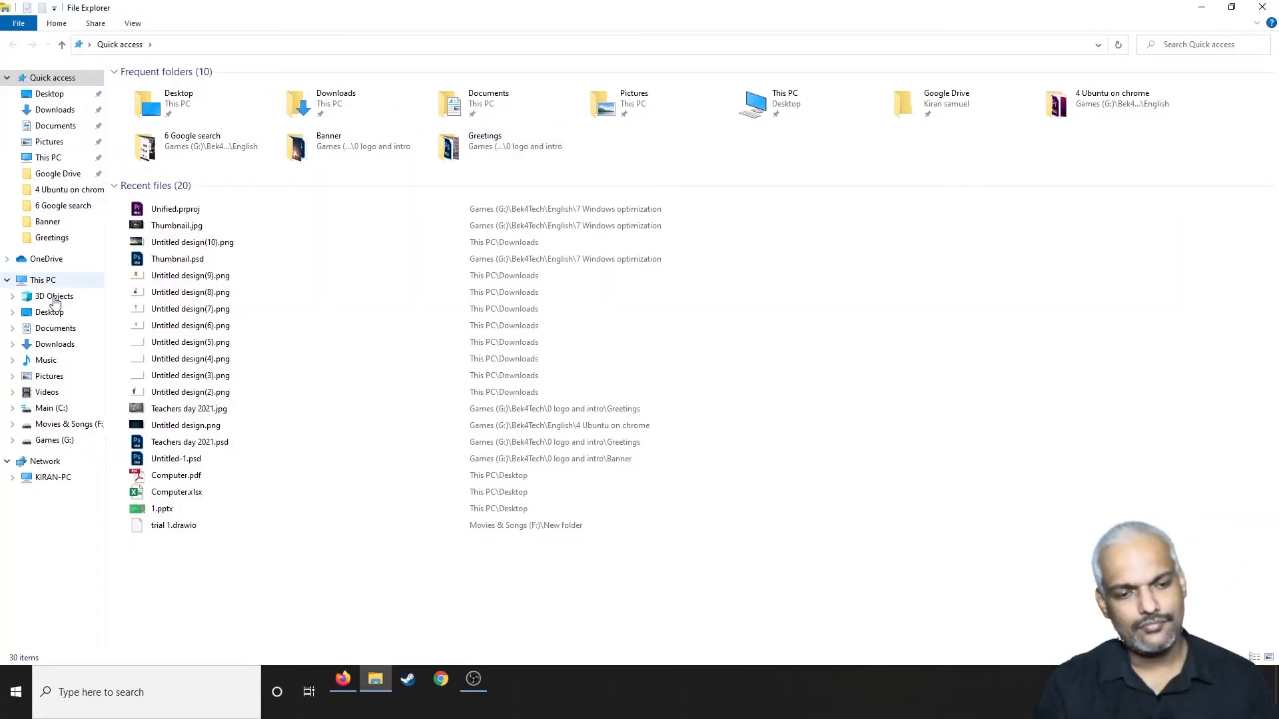
click(46, 282)
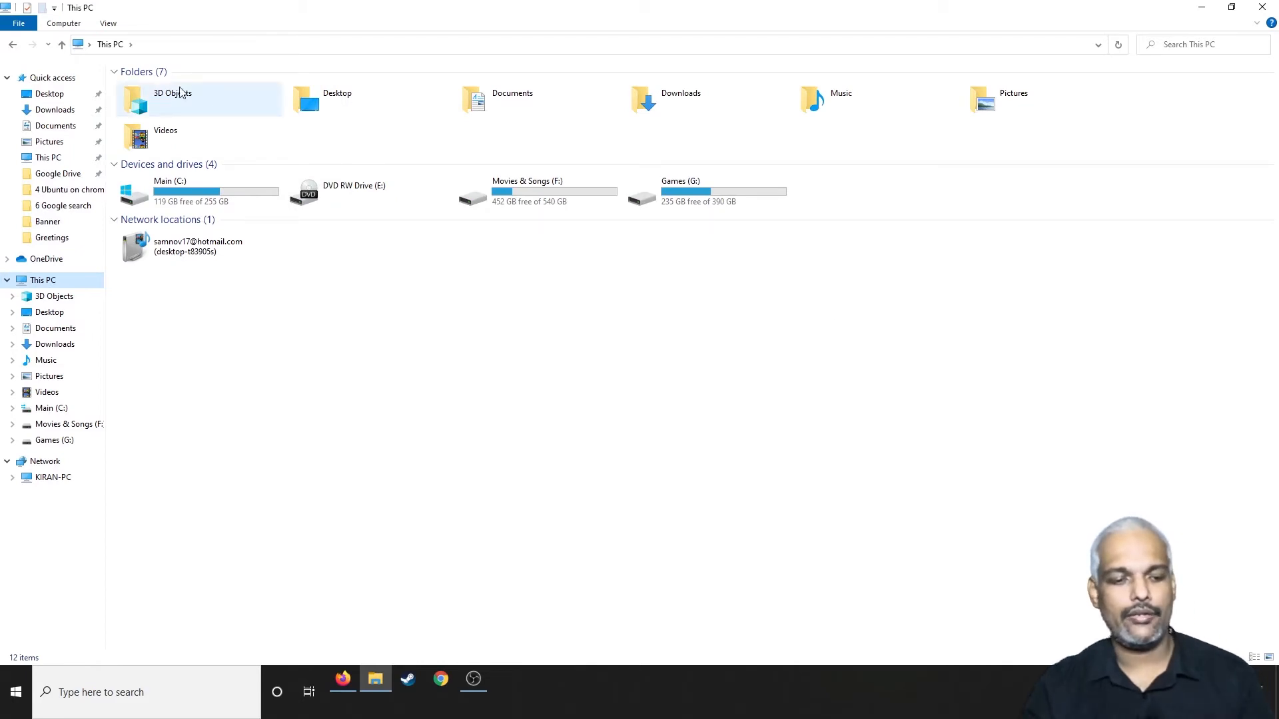
click(64, 24)
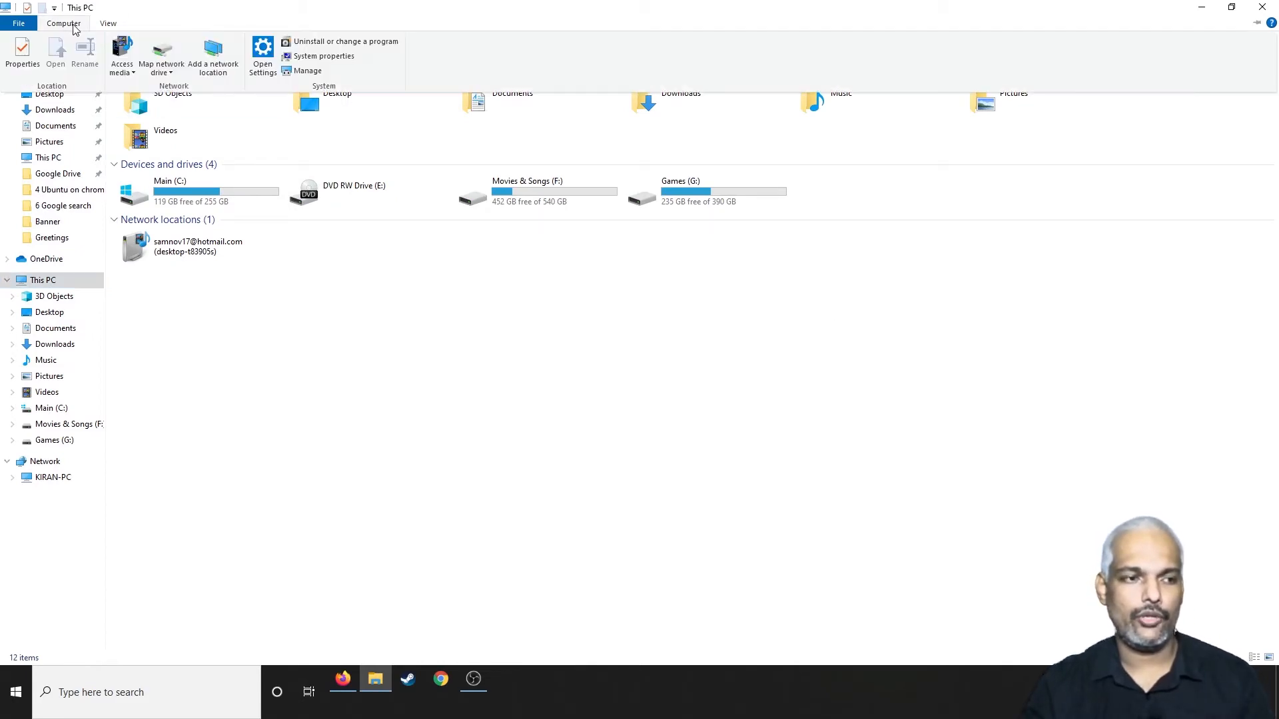
click(343, 57)
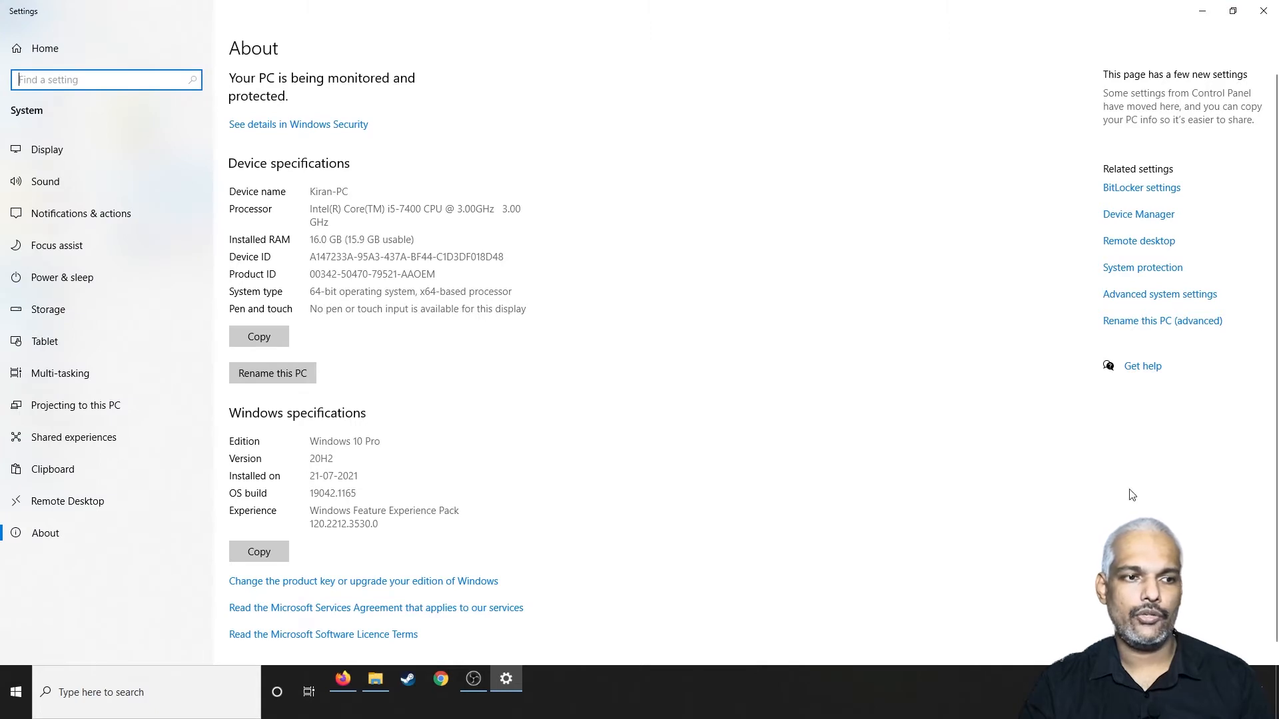
click(1194, 295)
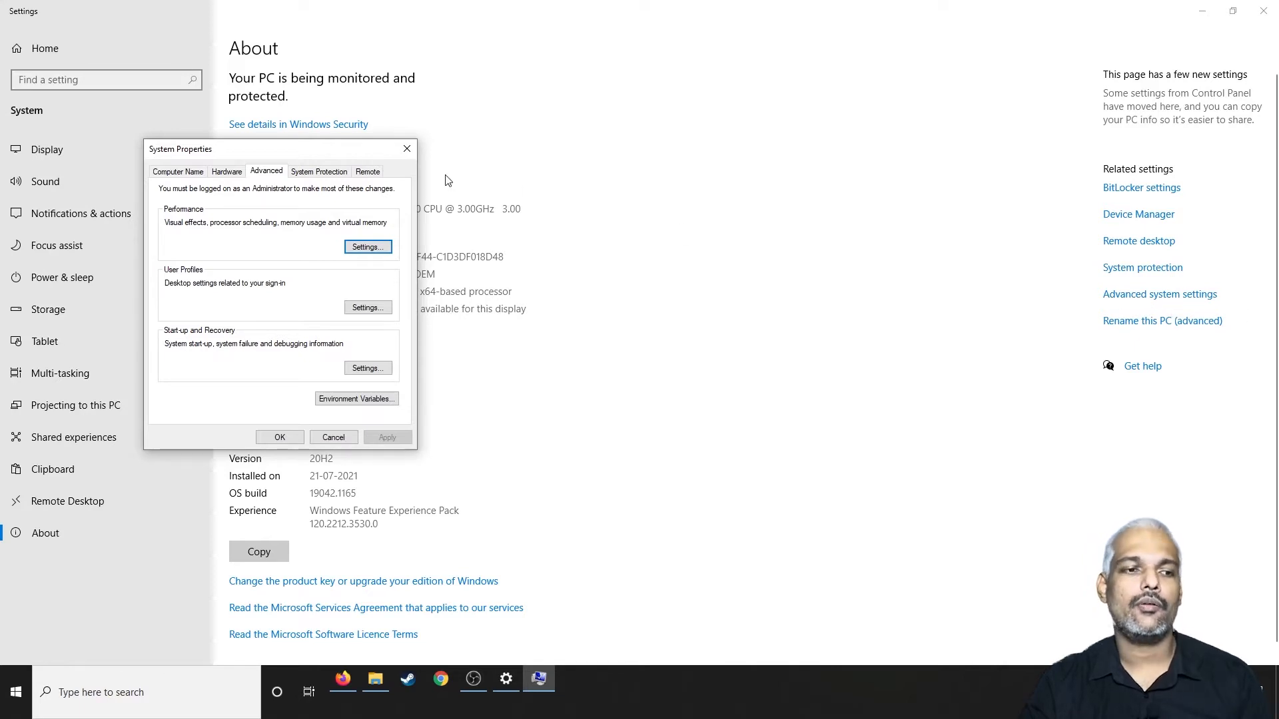
drag(290, 148, 705, 113)
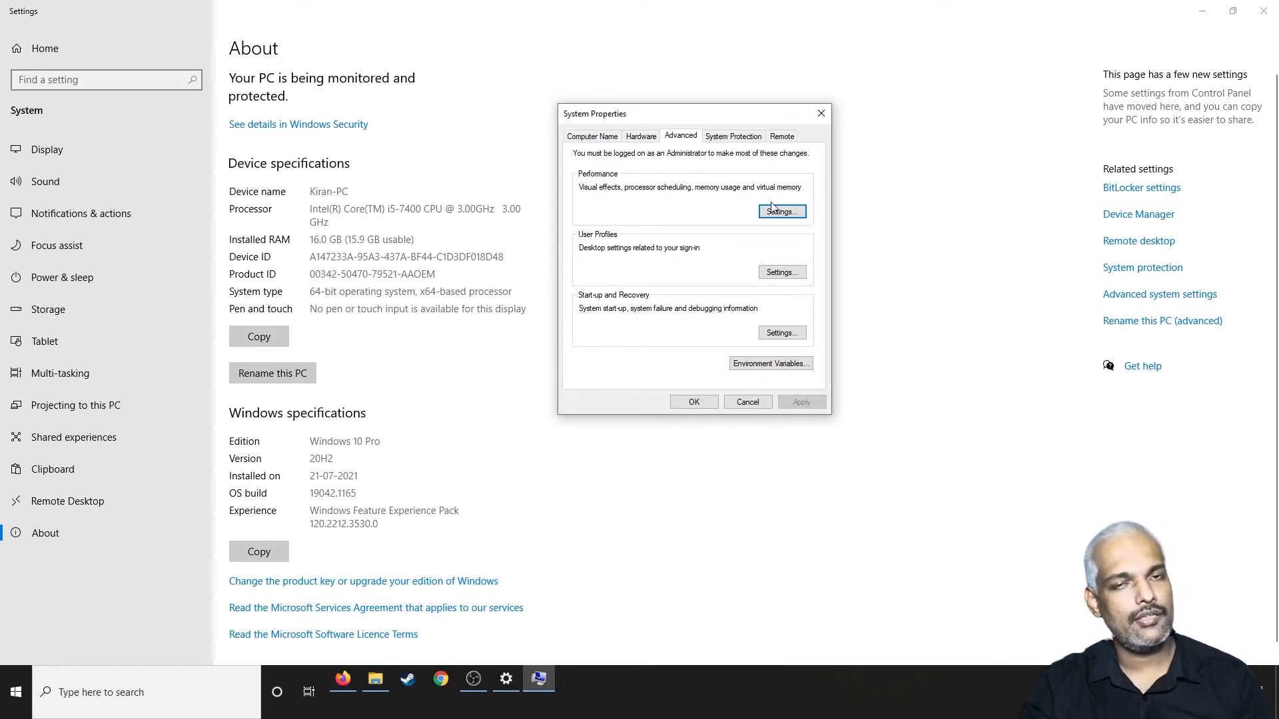
Step: In the performance settings, try "Adjust for best performance", return to "Let Windows choose what's best for my computer", and cancel
click(790, 217)
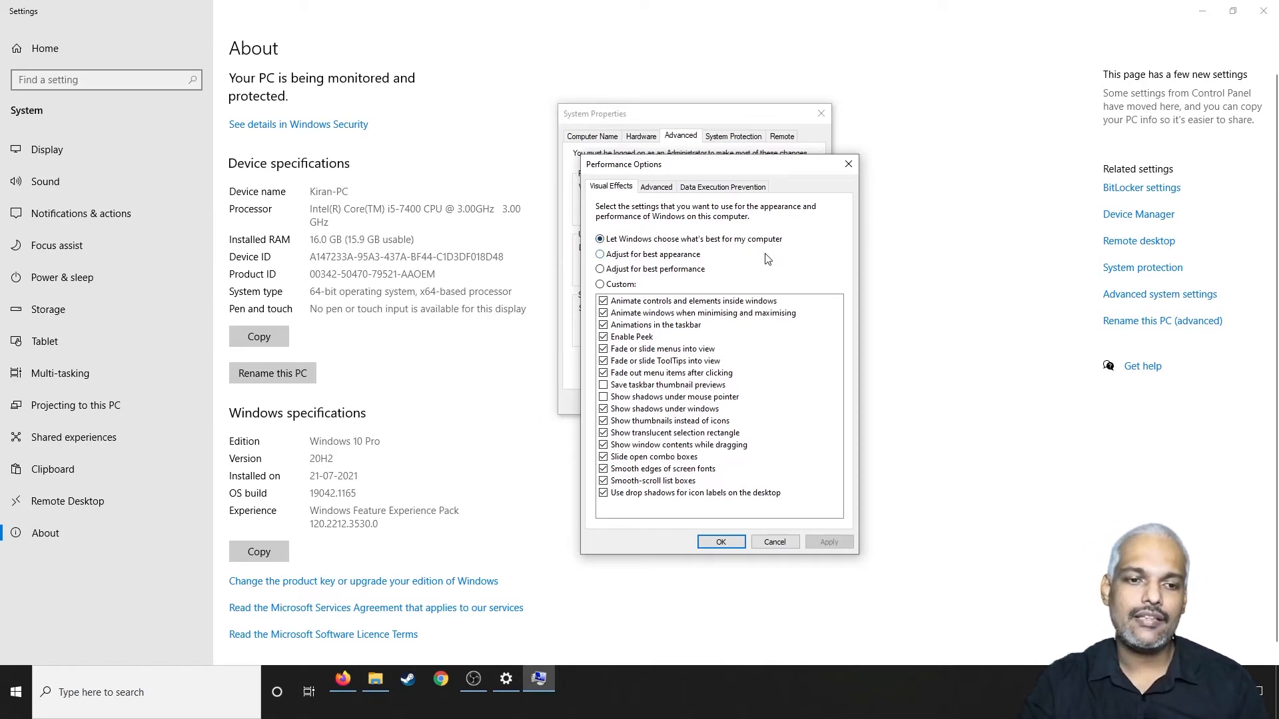
click(600, 269)
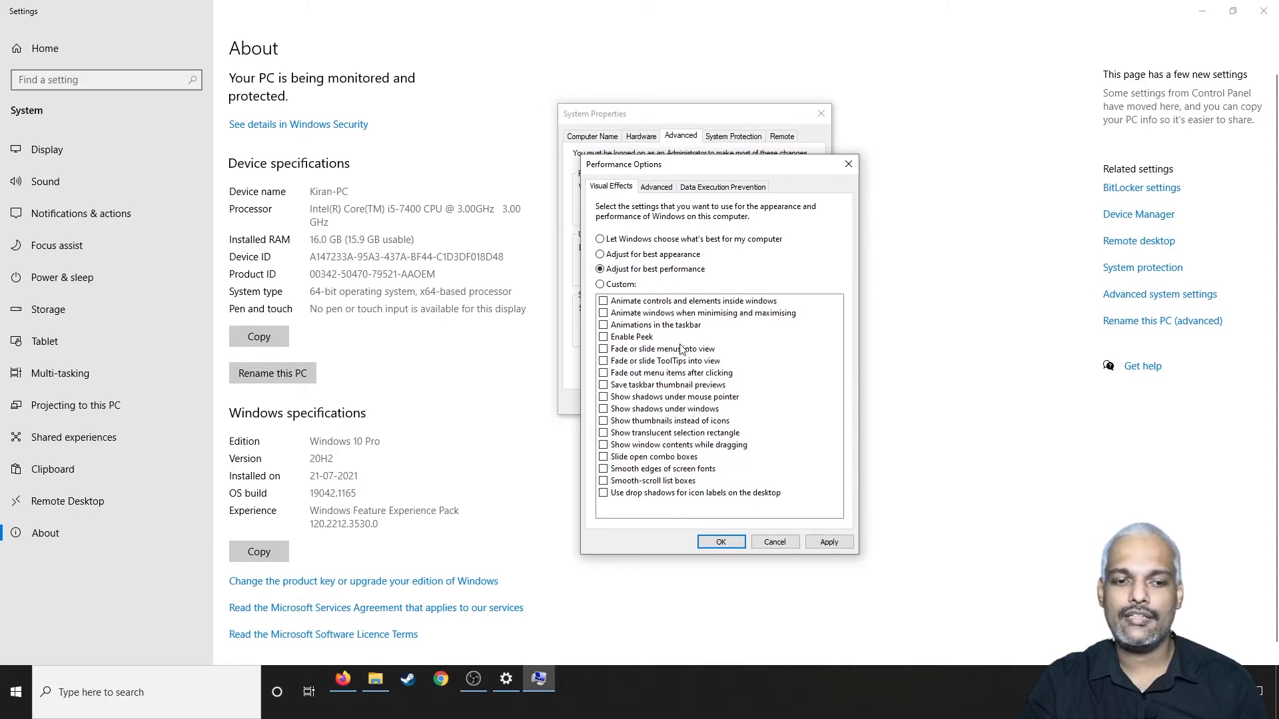
click(603, 239)
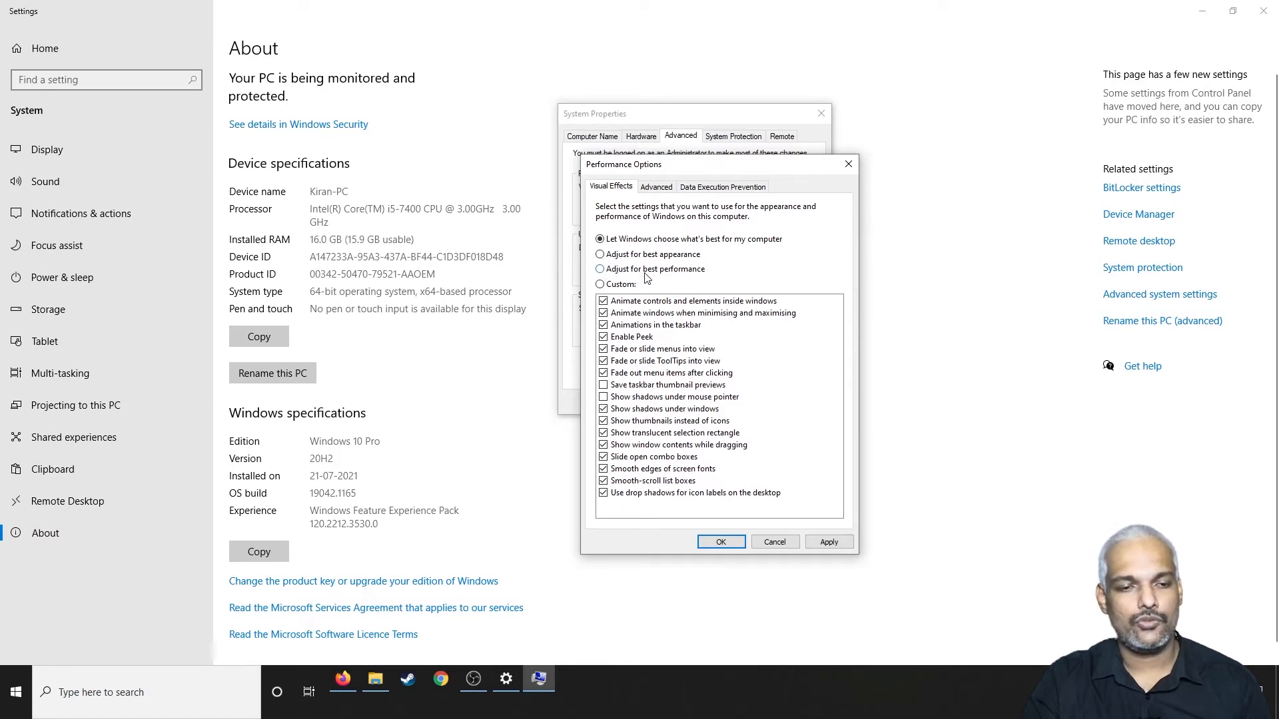
click(780, 542)
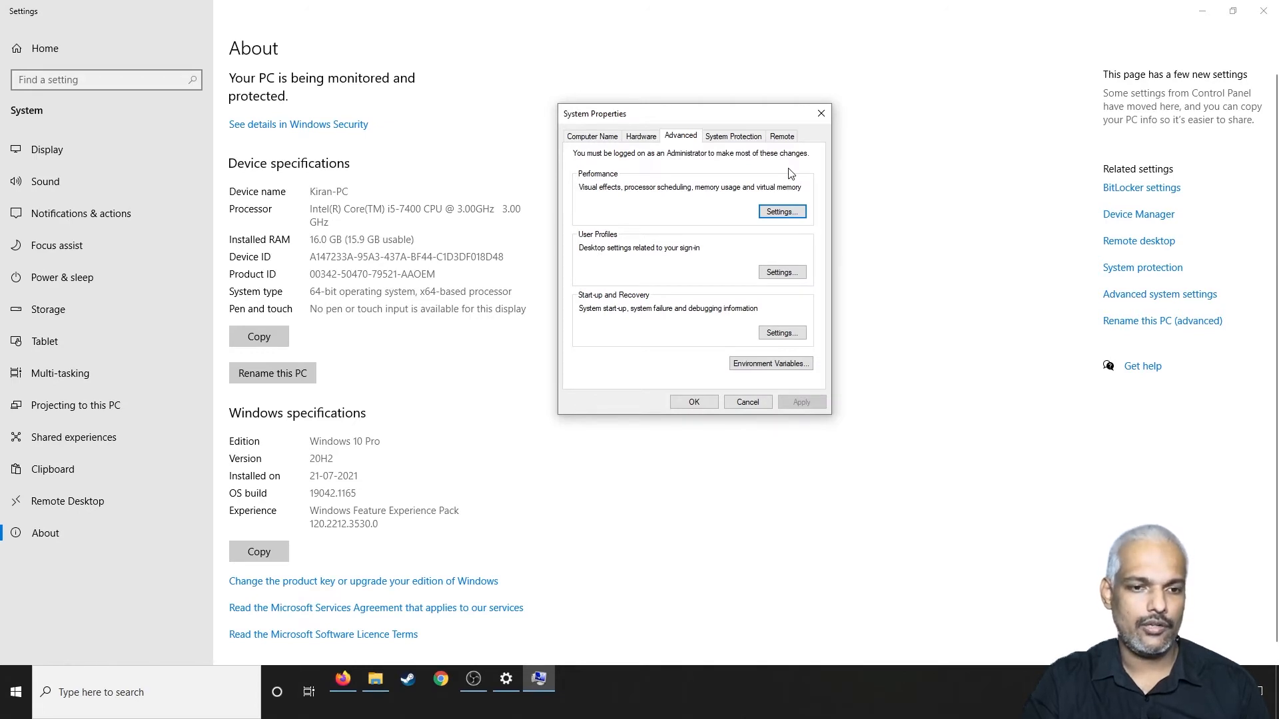
Step: Check the system protection settings of the Main (C:) and Movies & Songs (F:) drives
click(735, 137)
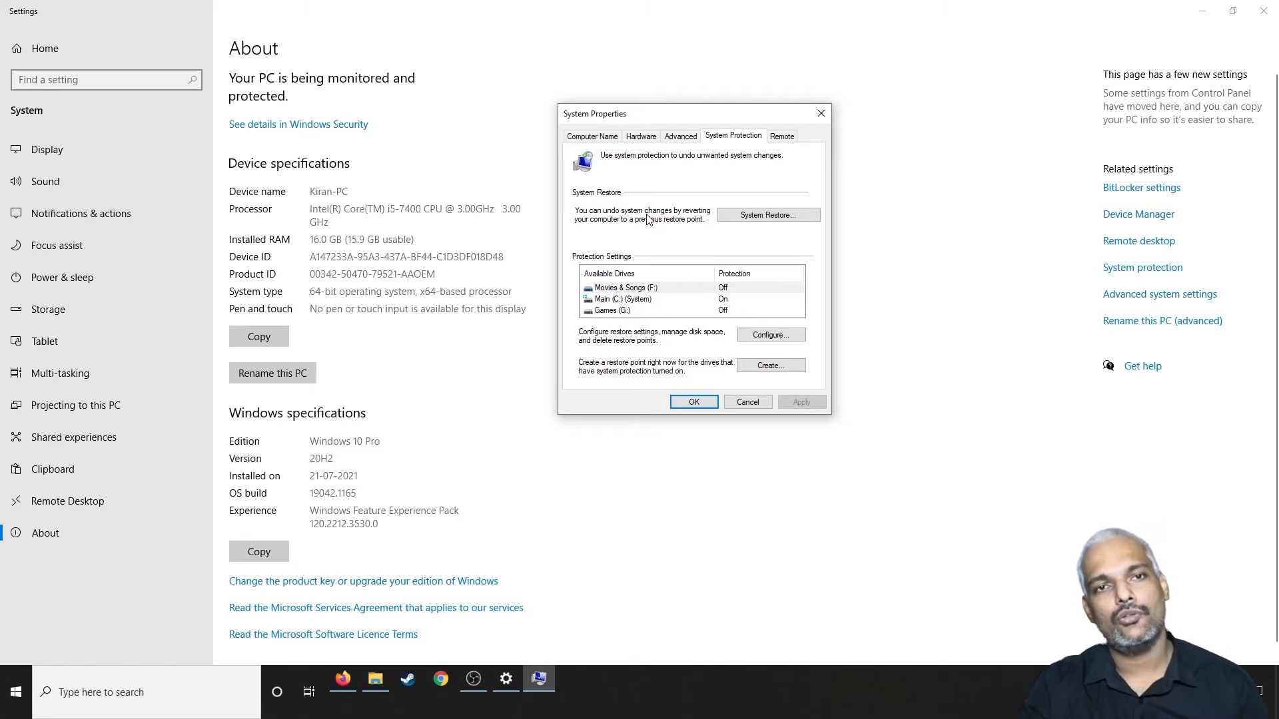
click(727, 301)
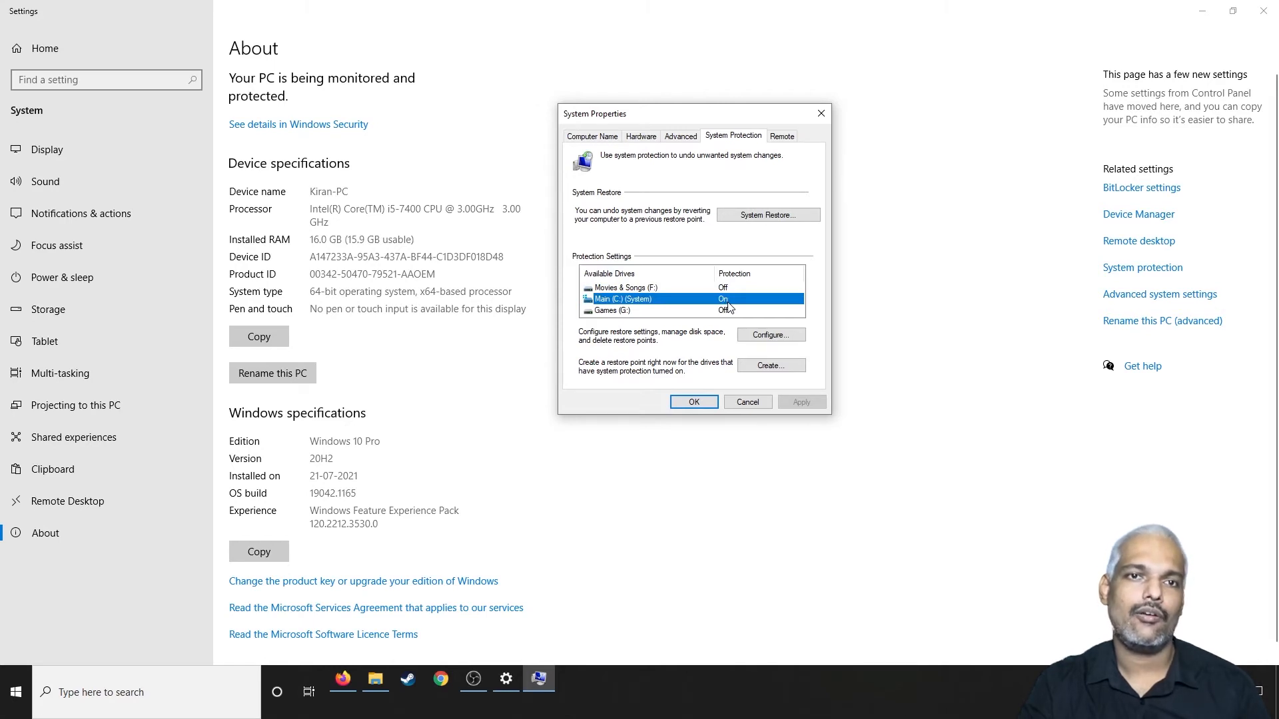
click(706, 287)
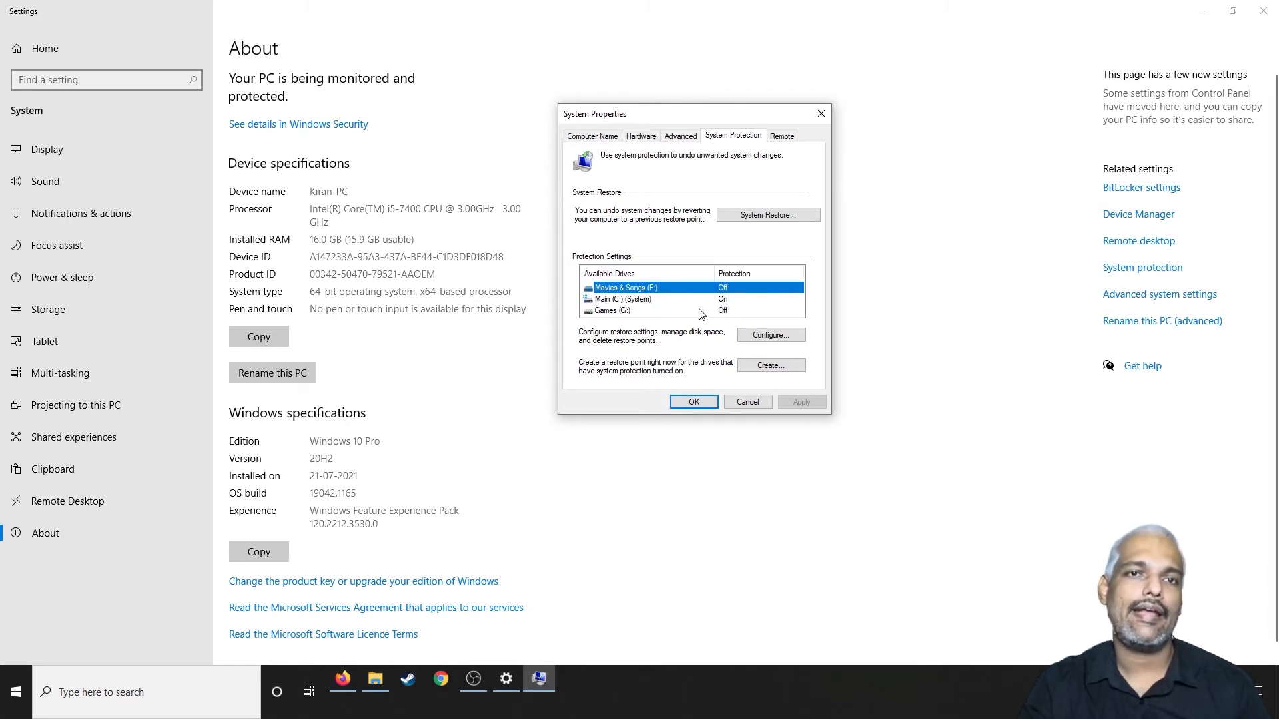
Step: Compare the protection status of the Games (G:), Movies & Songs (F:) and Main (C:) drives, check Main (C:)'s restore configuration, and return to the advanced properties
click(699, 311)
click(685, 287)
click(690, 310)
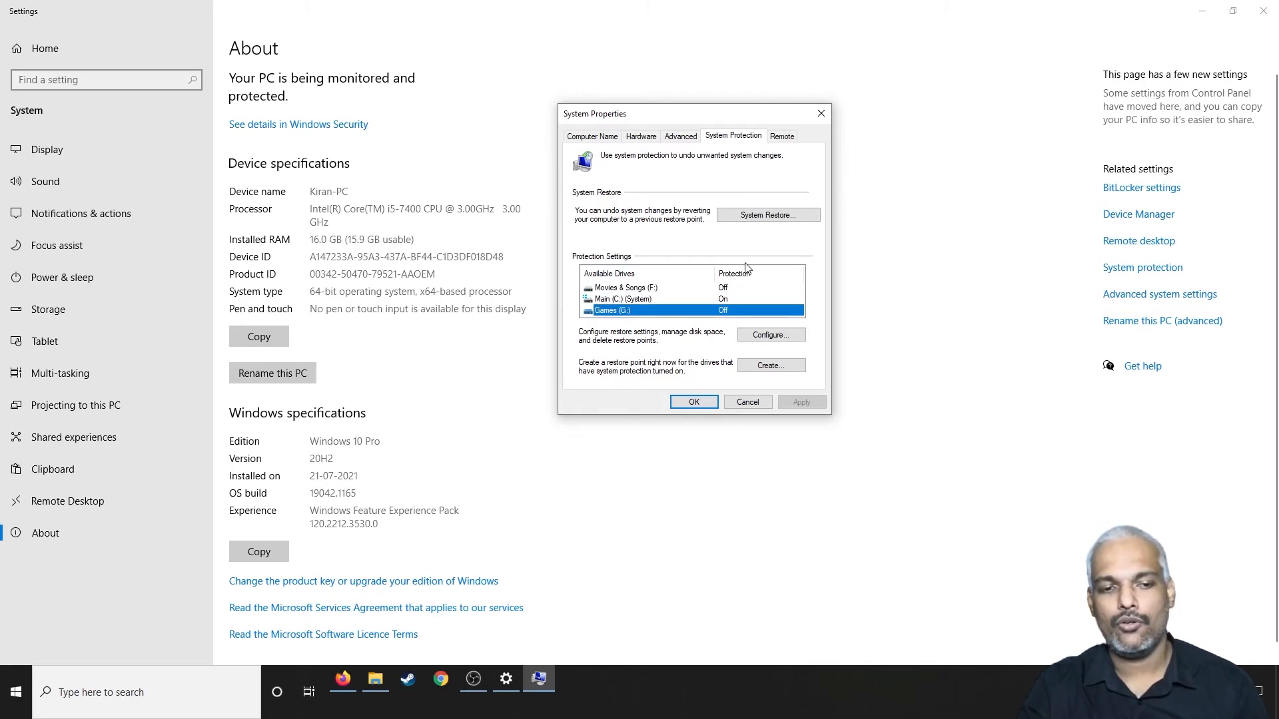
click(726, 299)
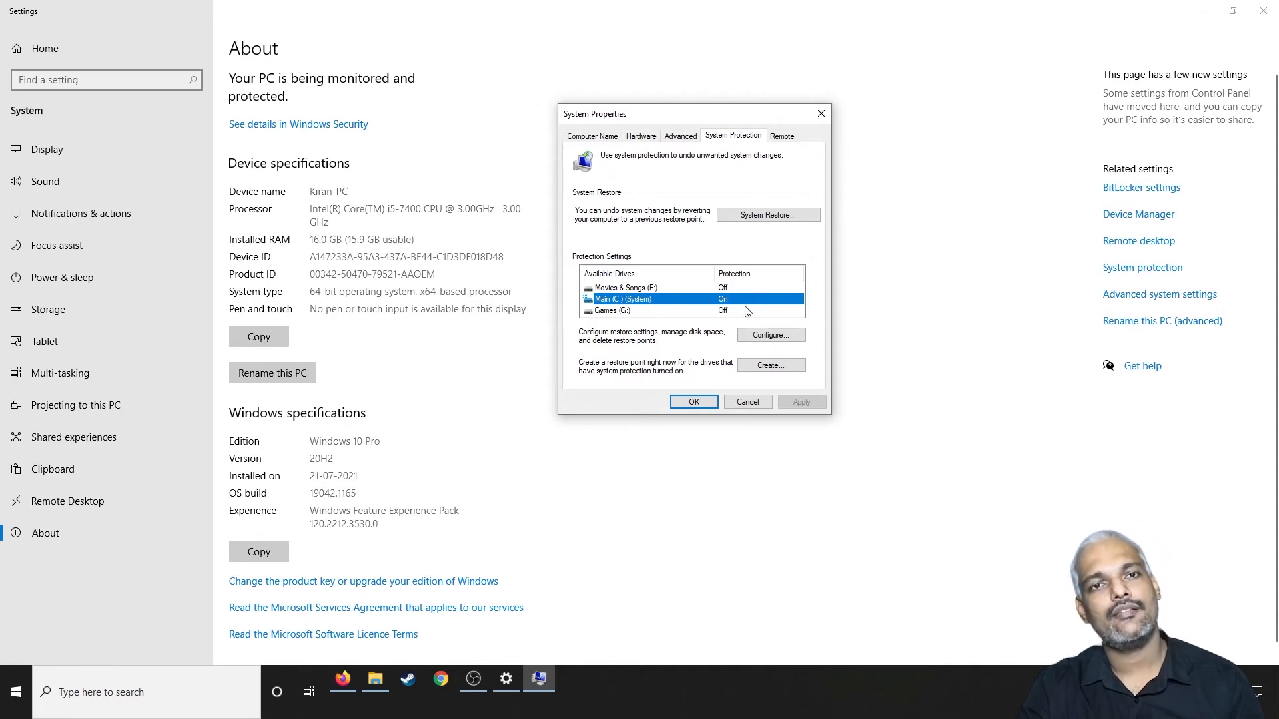
click(771, 337)
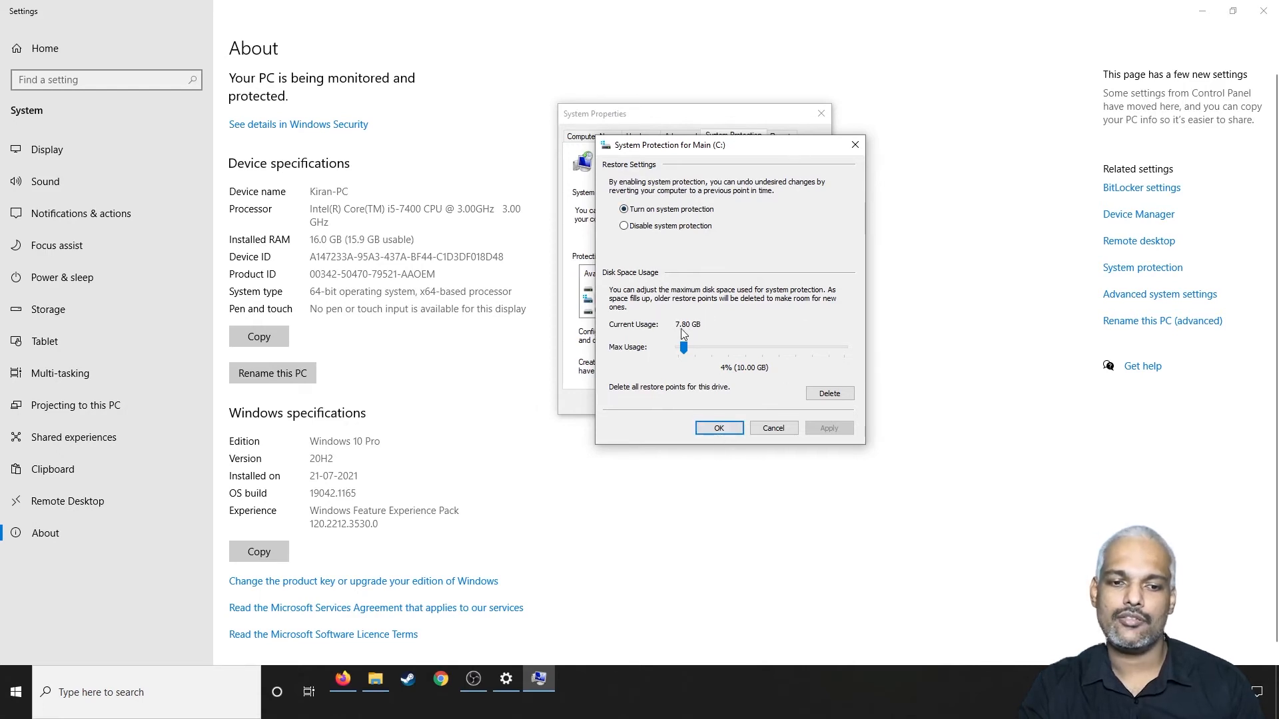
click(855, 144)
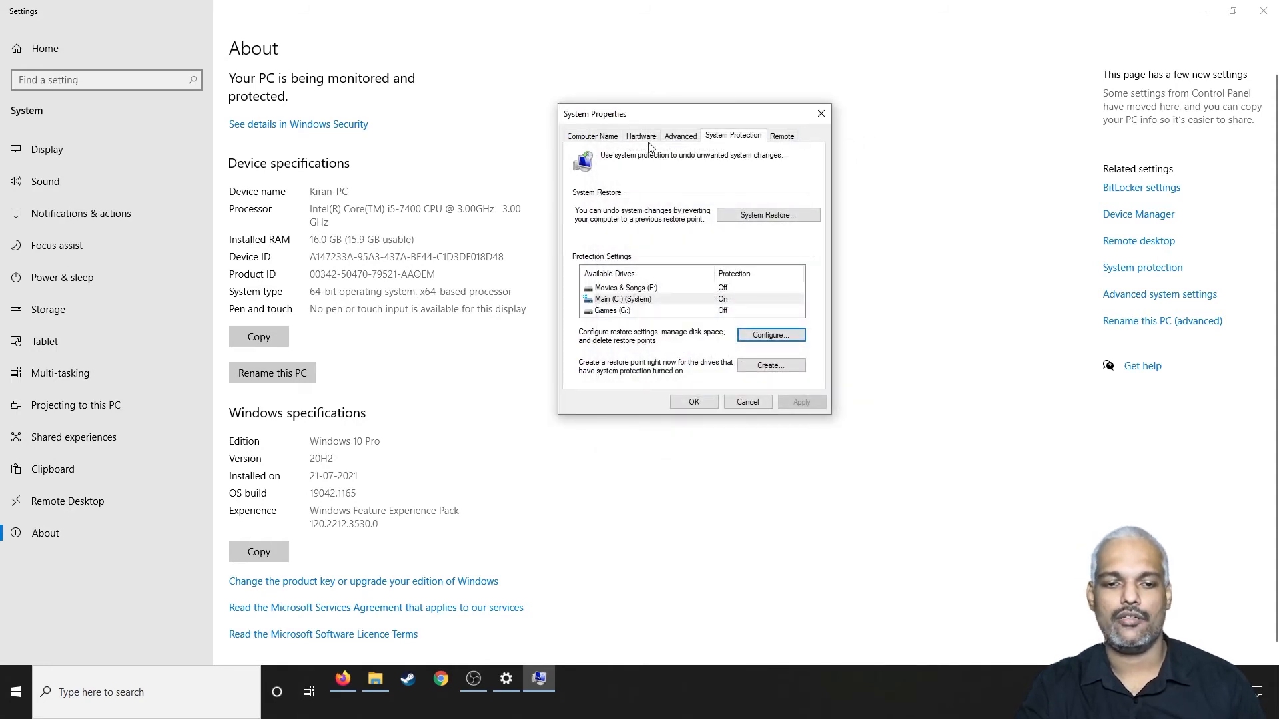
click(680, 140)
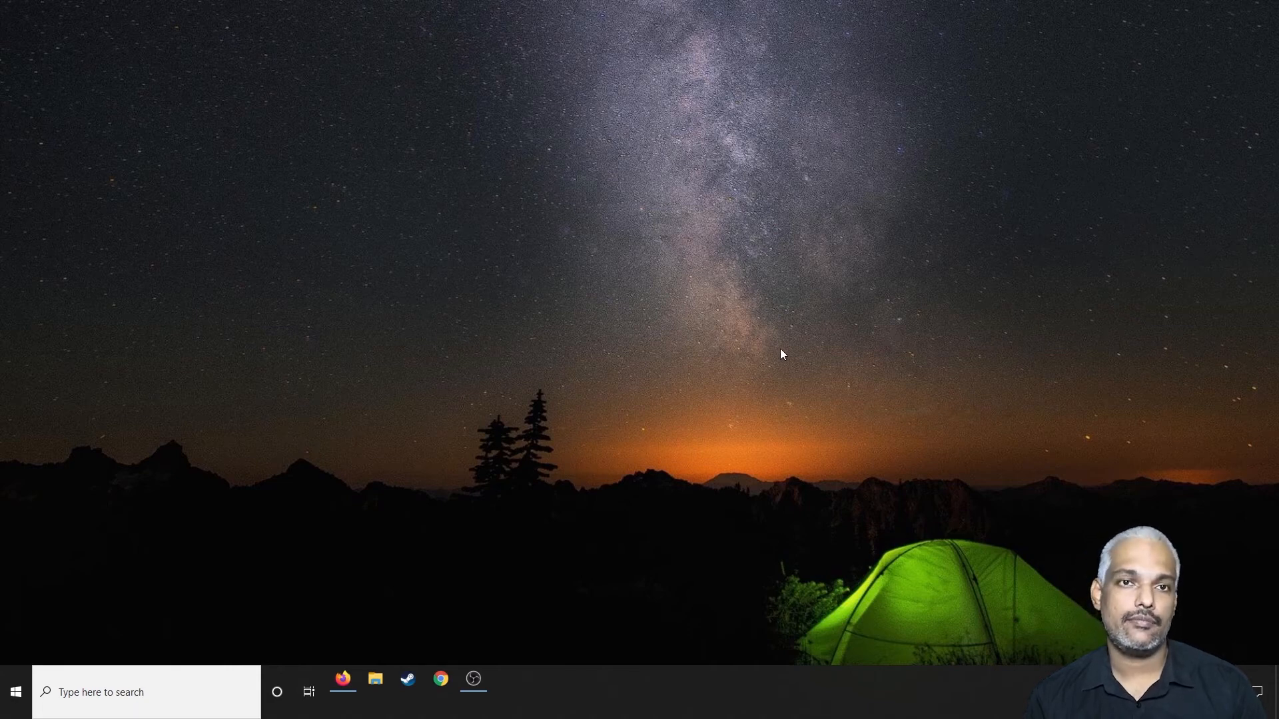
Step: Run the command temp to open the Windows Temp folder
key(super+r)
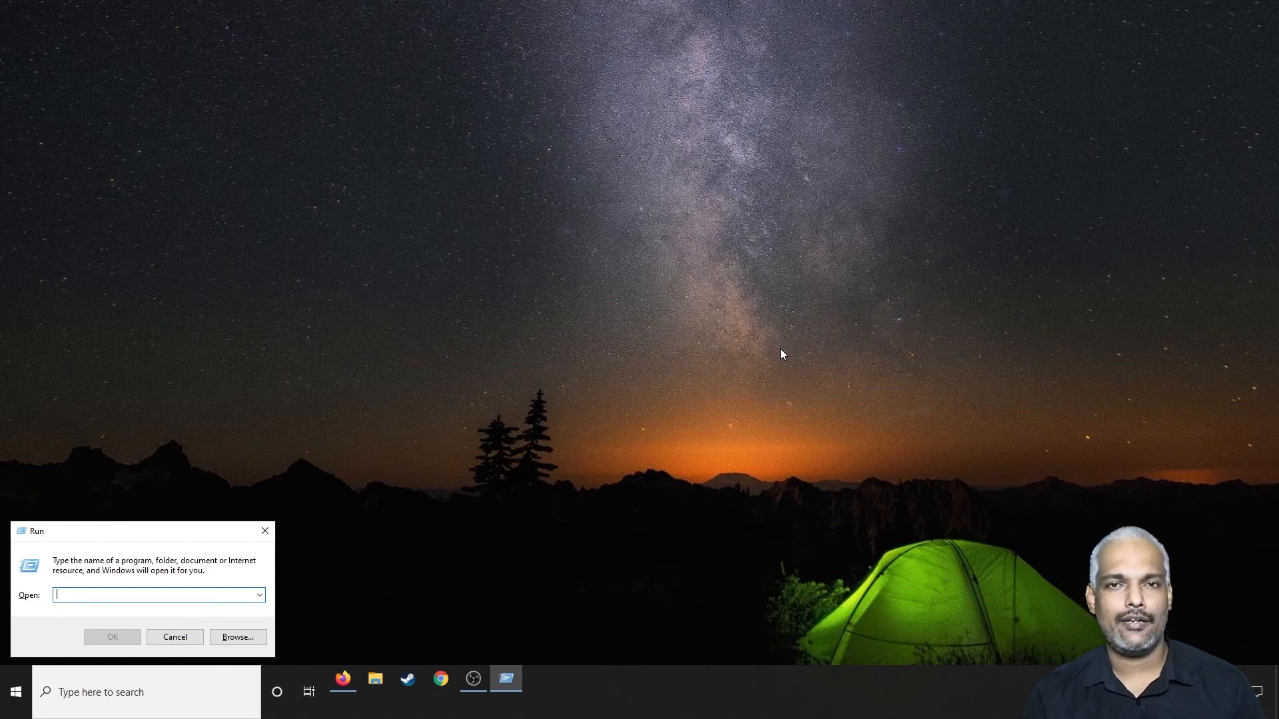
text(temp)
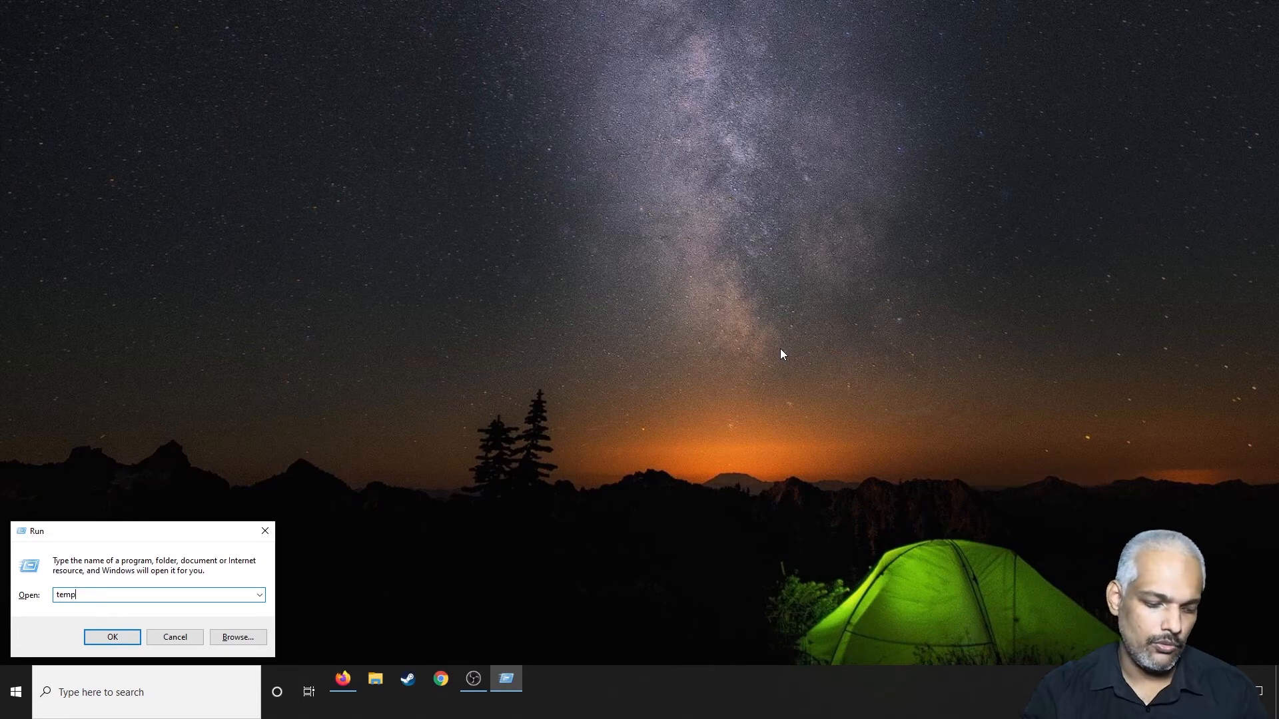
key(Return)
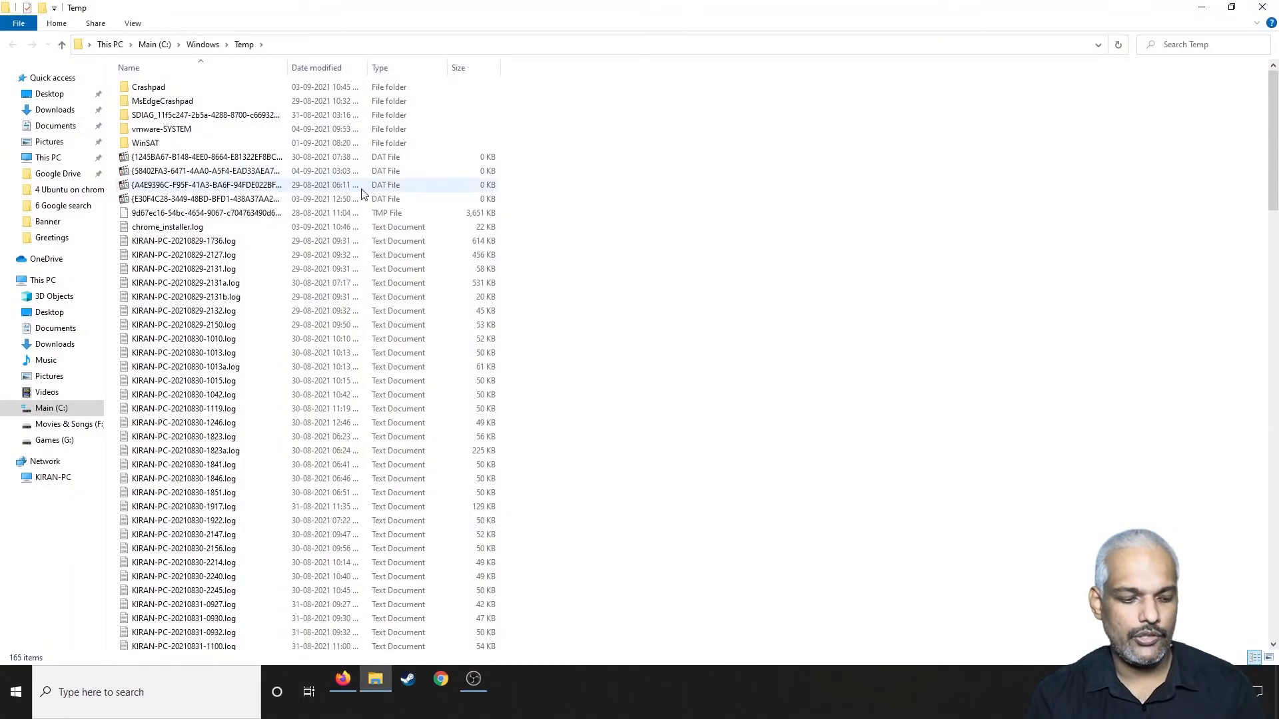
Step: Delete everything in the Windows Temp folder, granting administrator permission for all items and skipping all files and folders in use
scroll(248, 426, down, 5)
scroll(248, 426, down, 20)
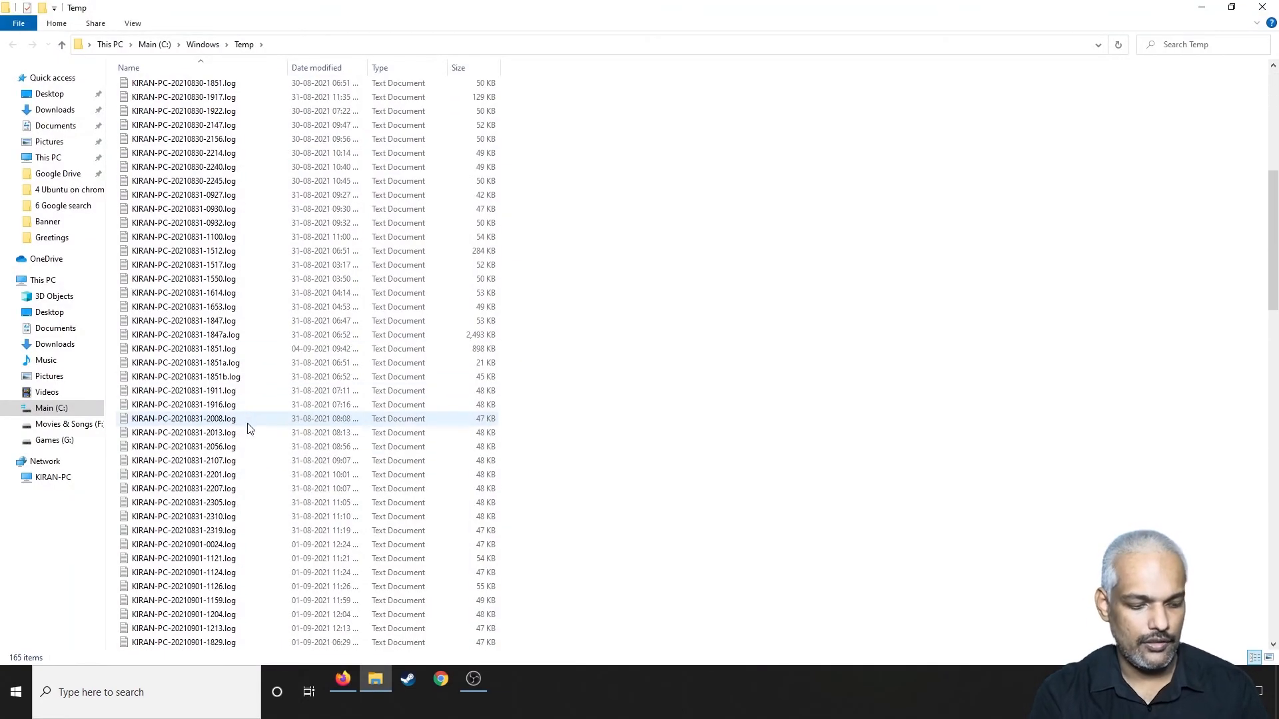
scroll(244, 432, up, 12)
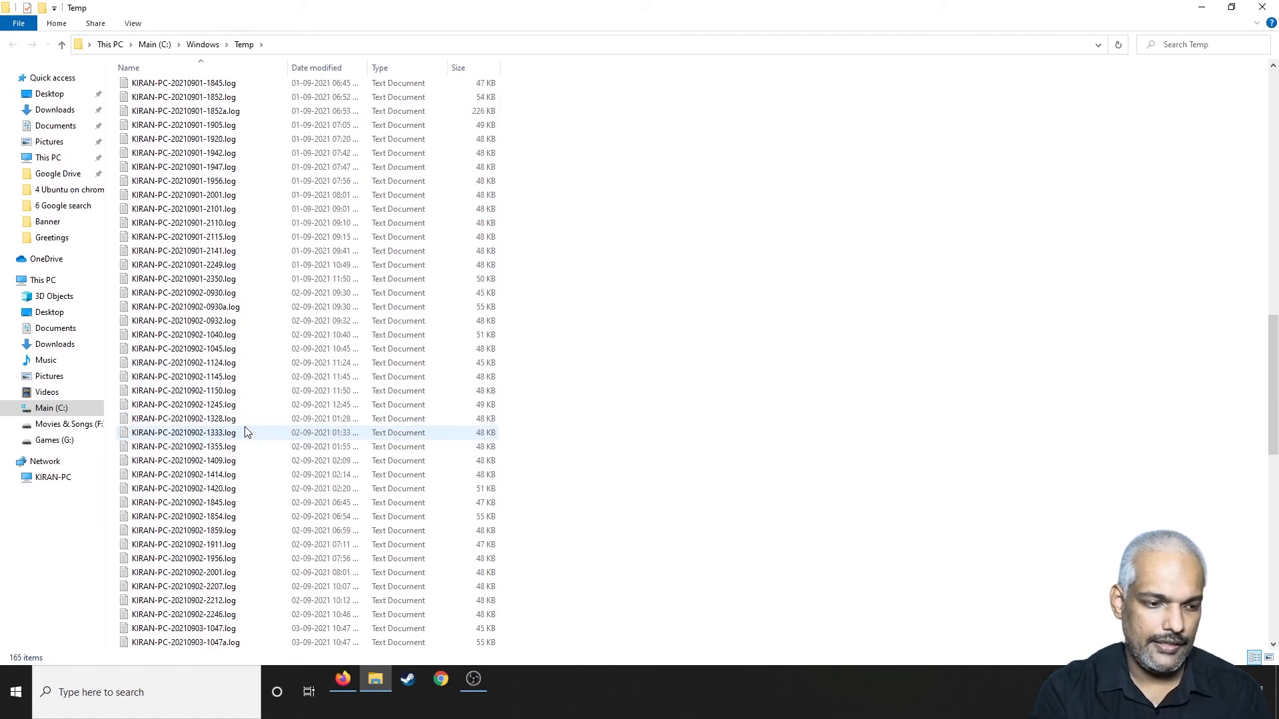
click(253, 419)
key(ctrl+a)
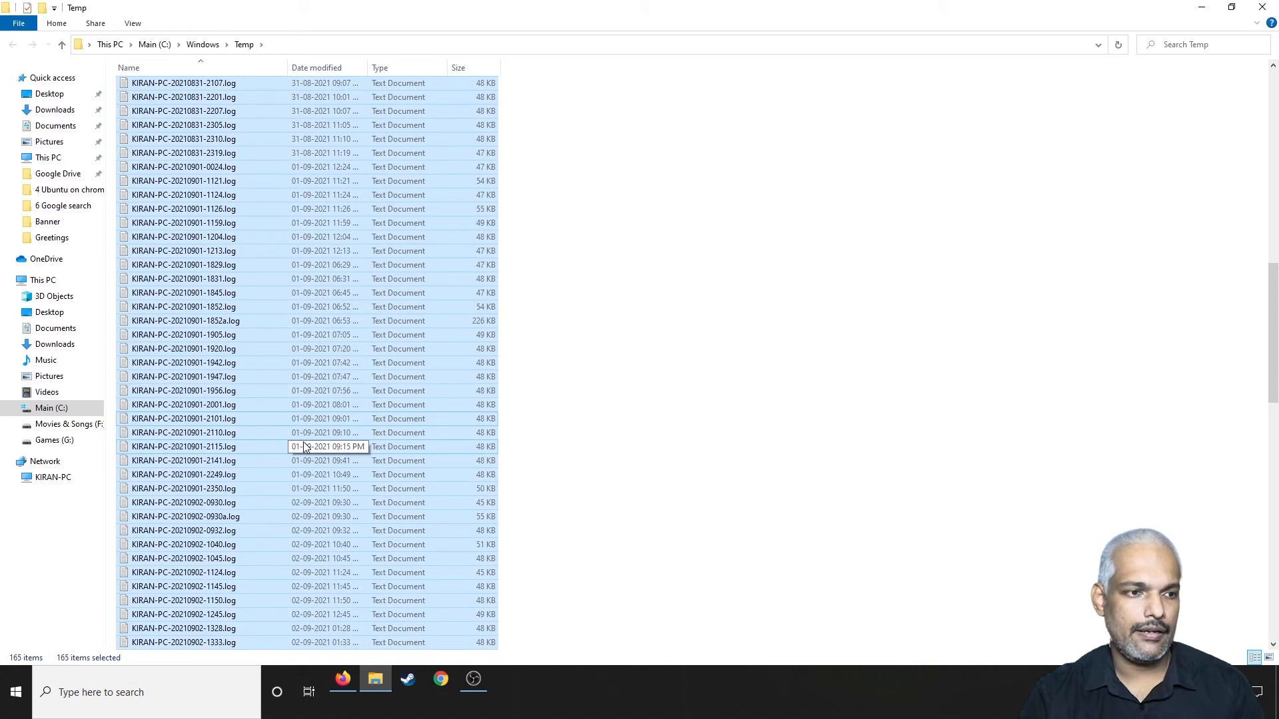
key(Delete)
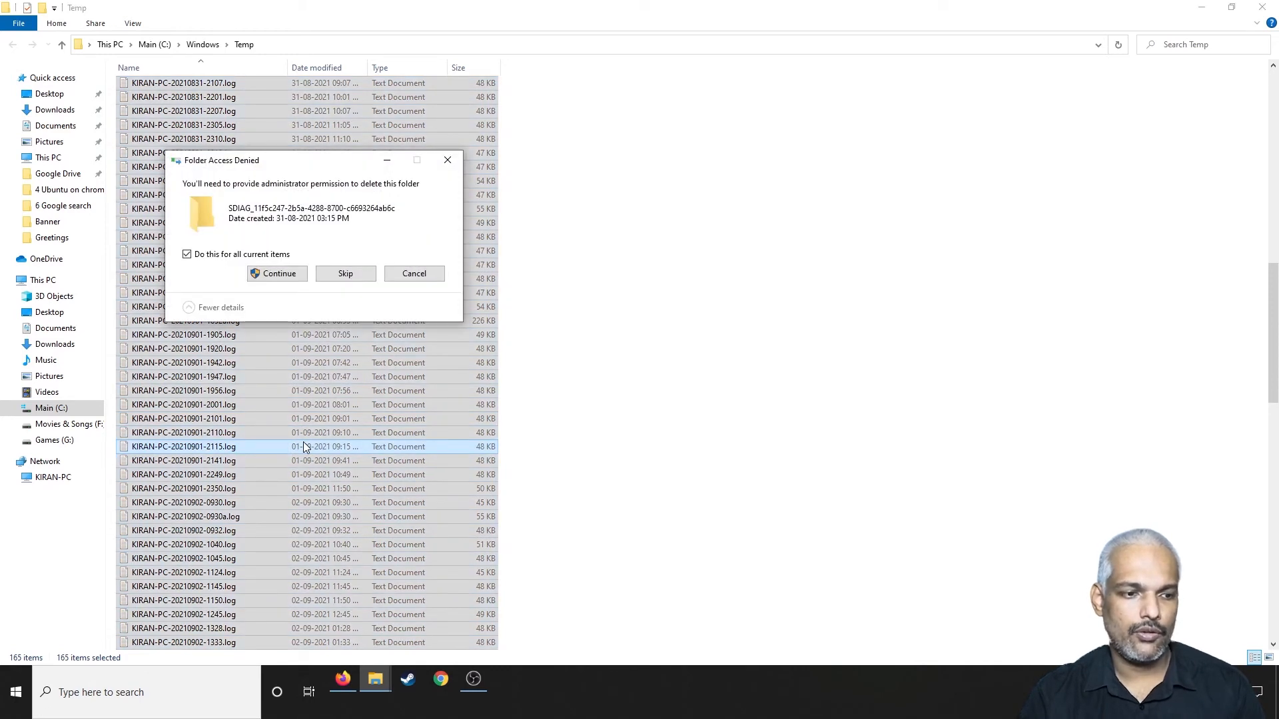
click(280, 276)
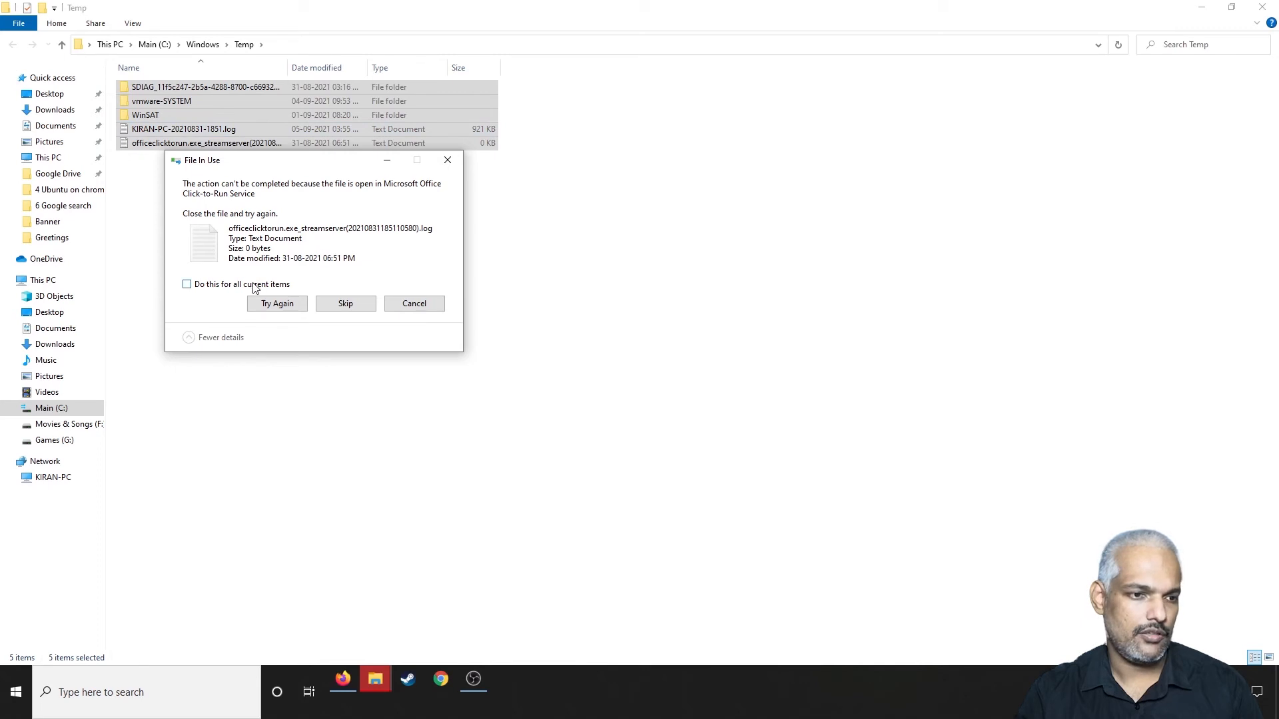
click(211, 286)
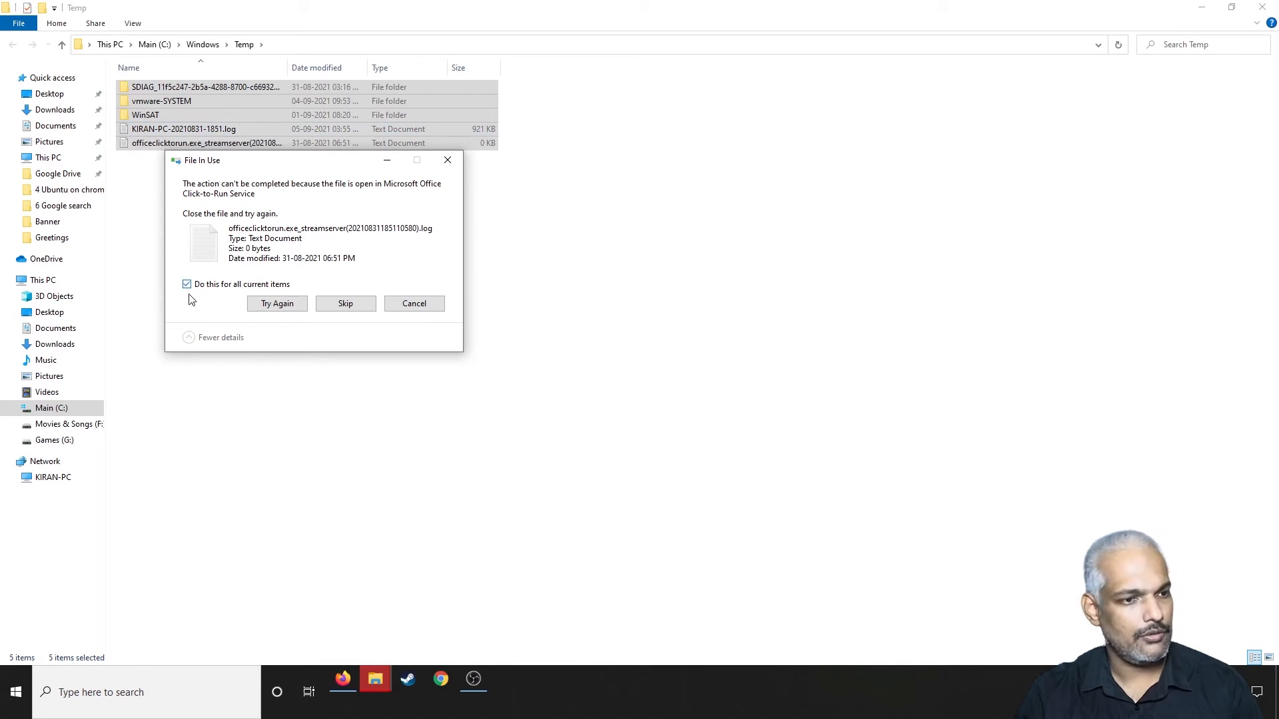
click(342, 306)
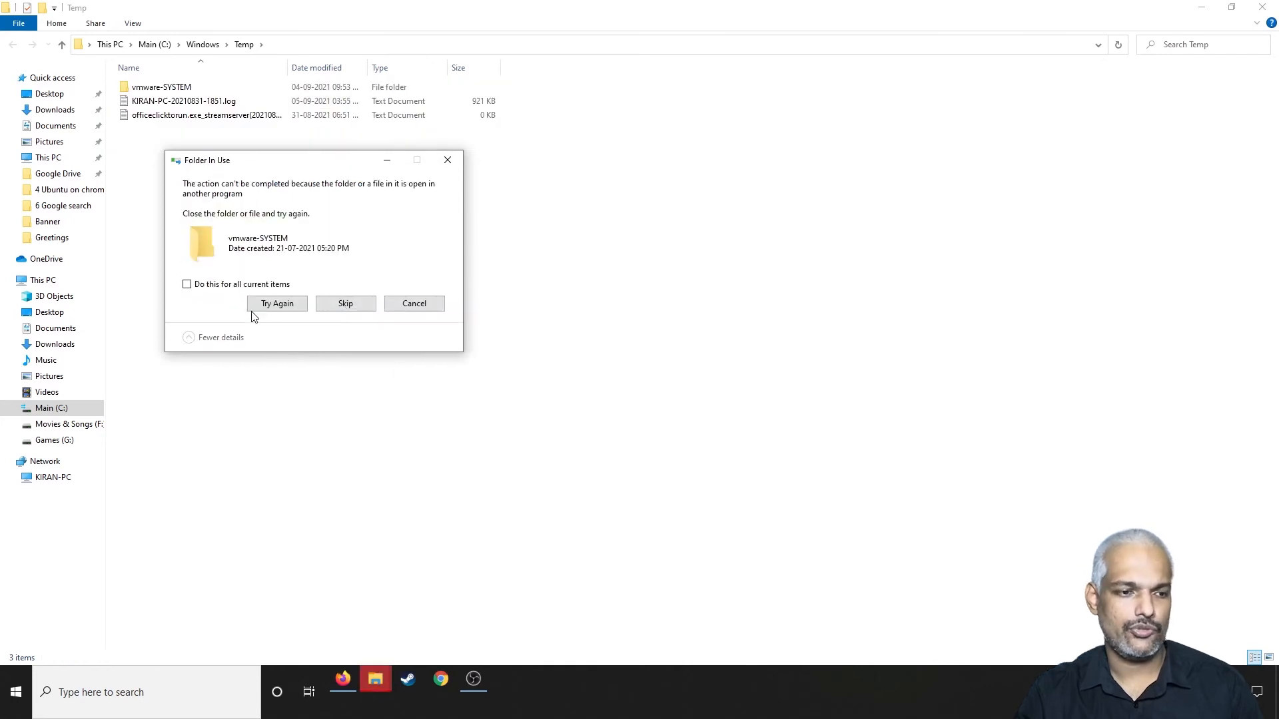
click(225, 287)
click(346, 304)
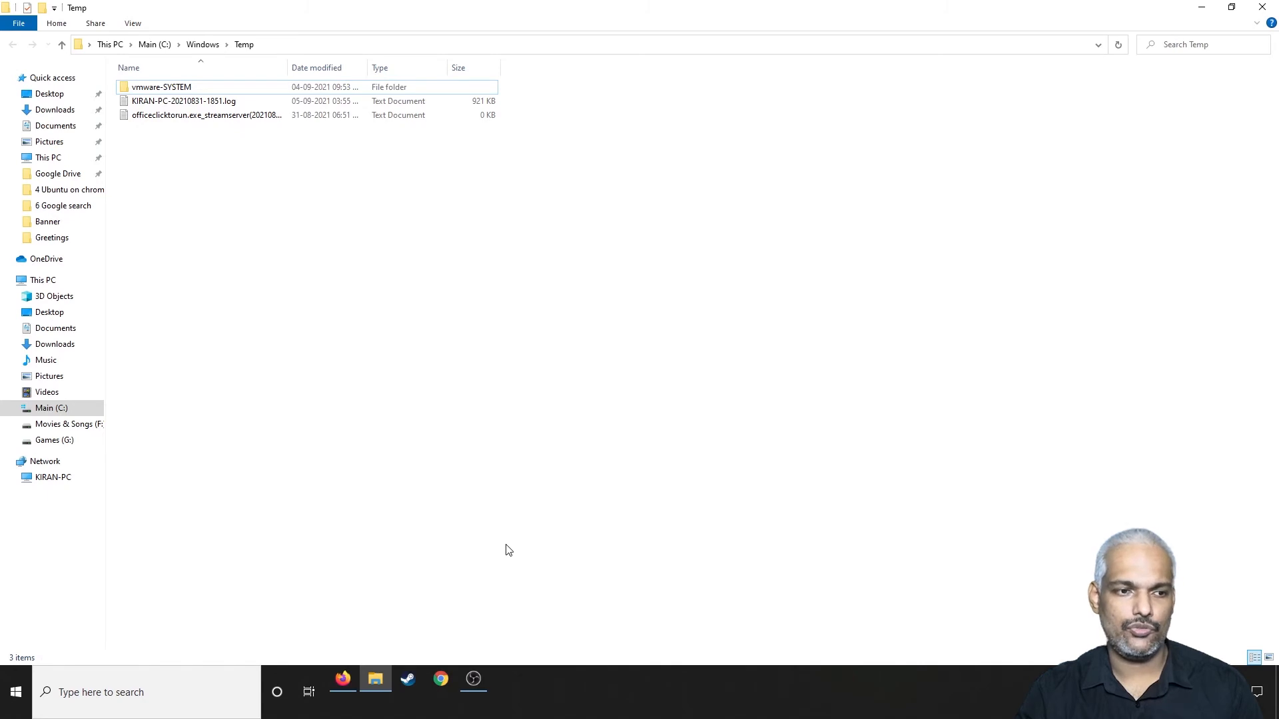
Step: Run the command %temp% to open the user profile's local Temp folder
key(super+r)
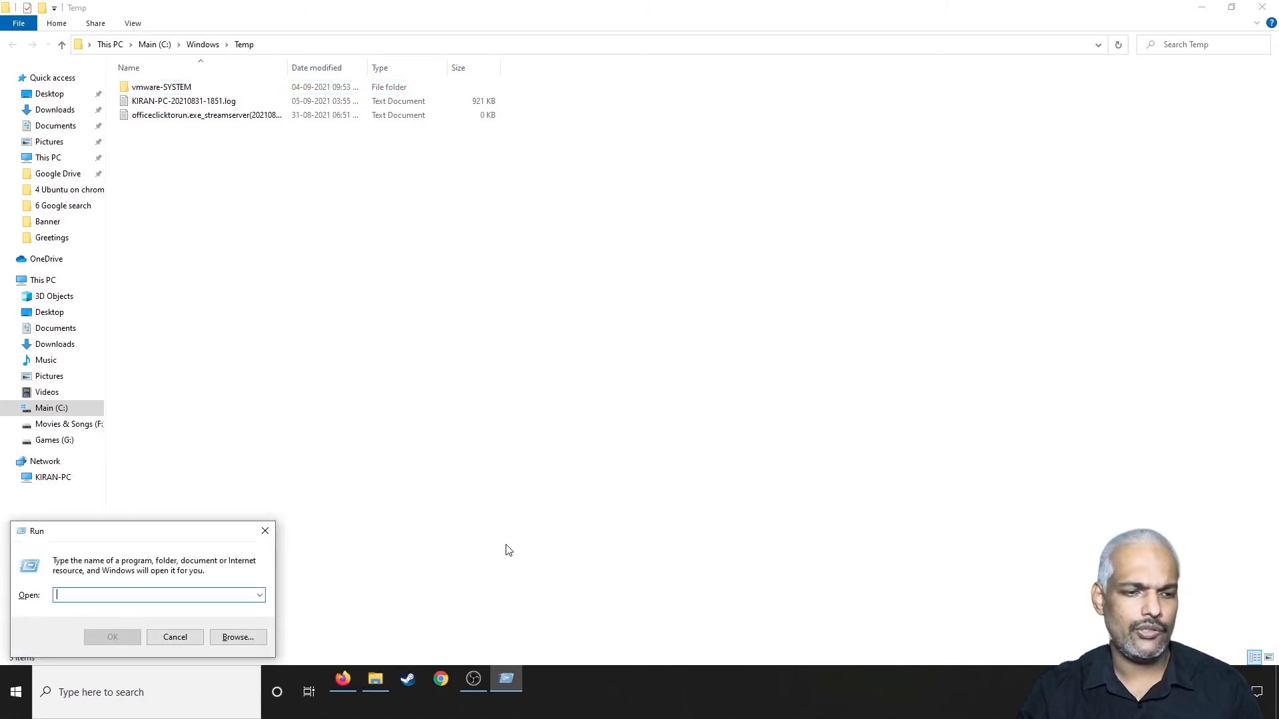
text(%te)
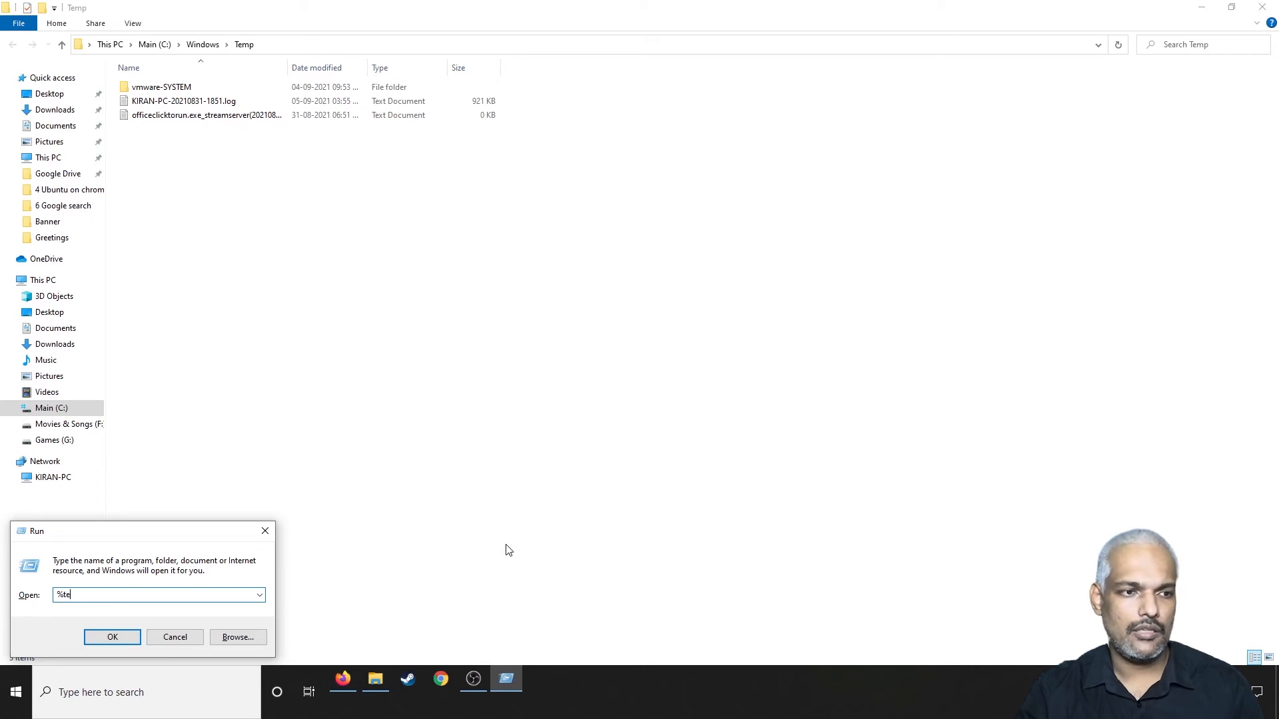
text(mp%)
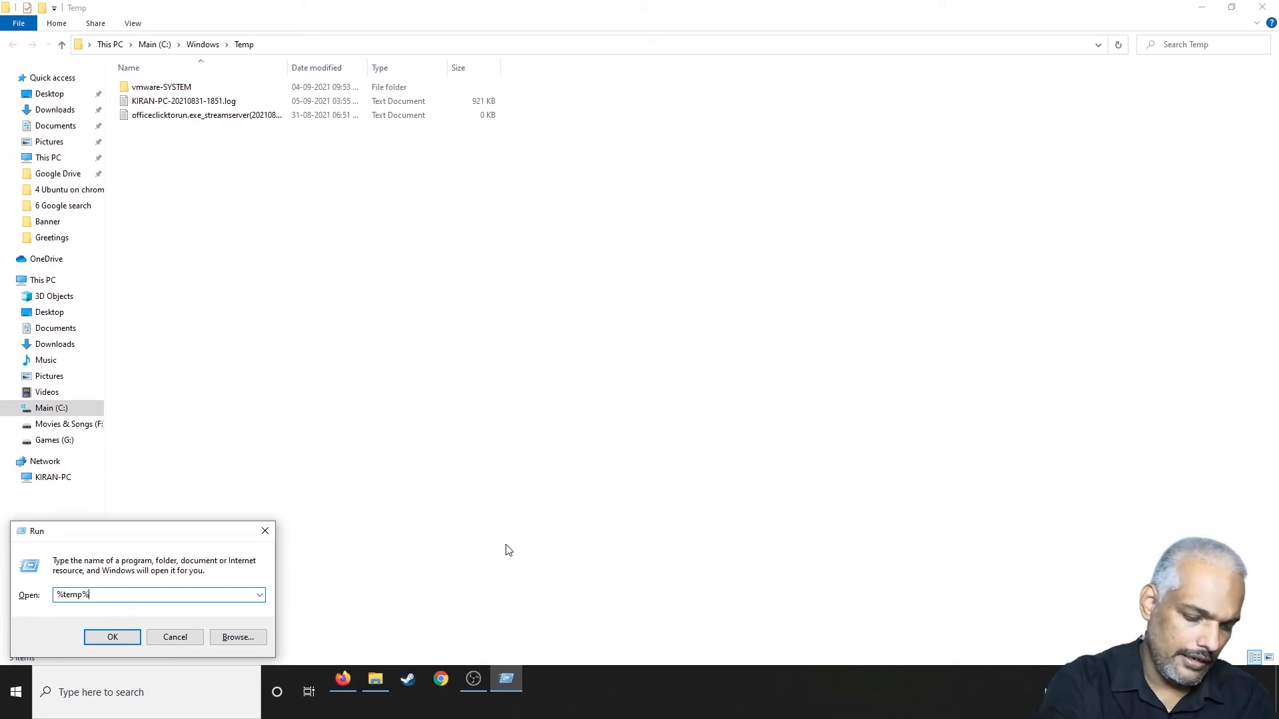
key(Return)
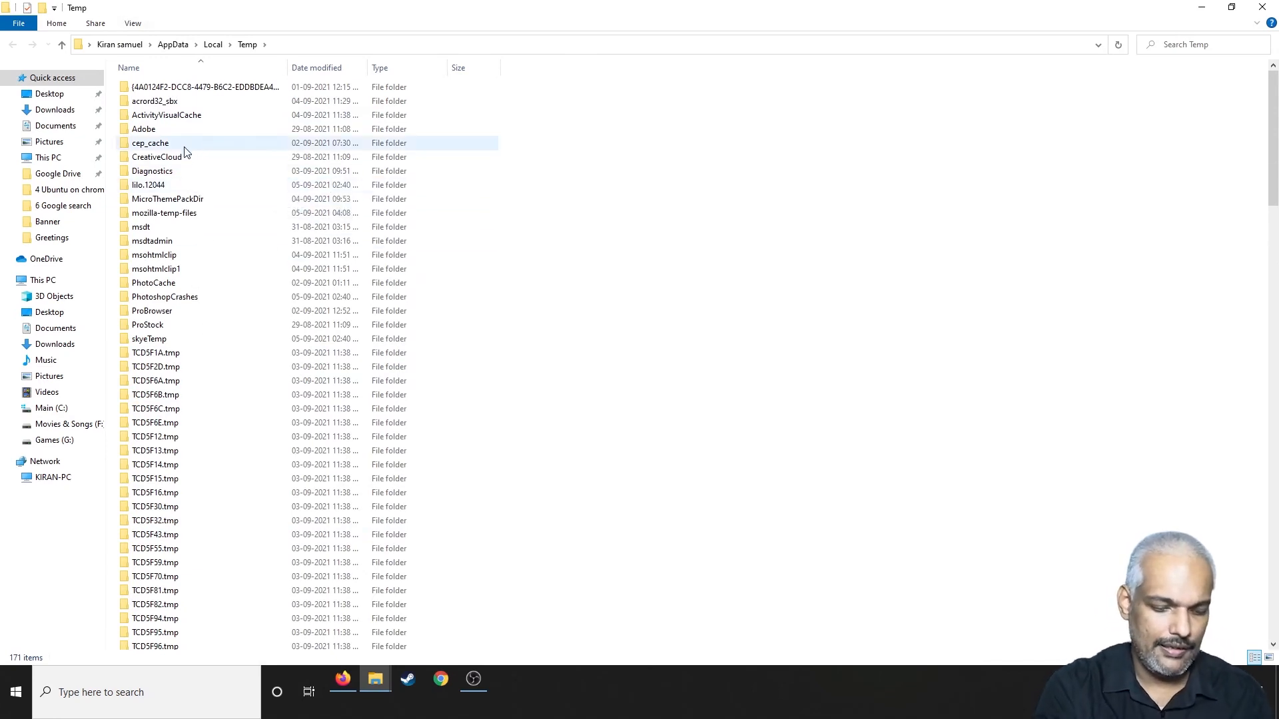
Step: Delete everything in the user's Temp folder with administrator permission, skipping all items in use, and close the Windows Temp window
click(158, 102)
key(ctrl+a)
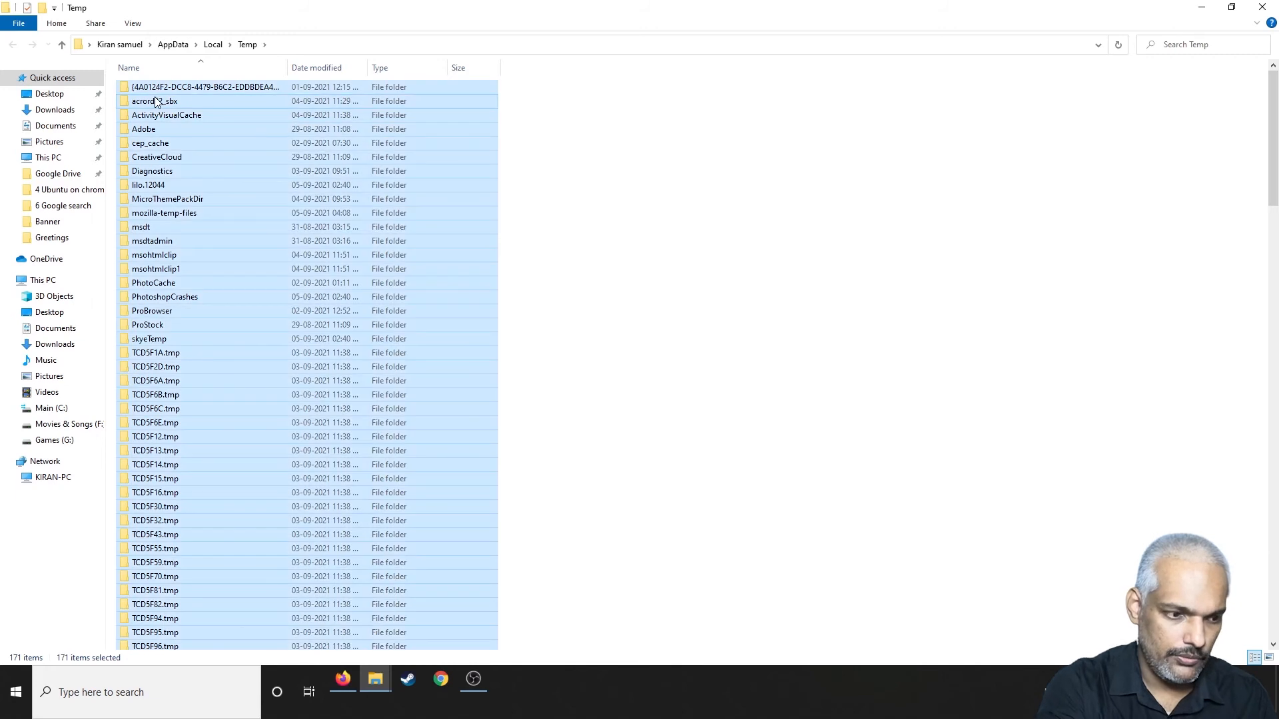
key(Delete)
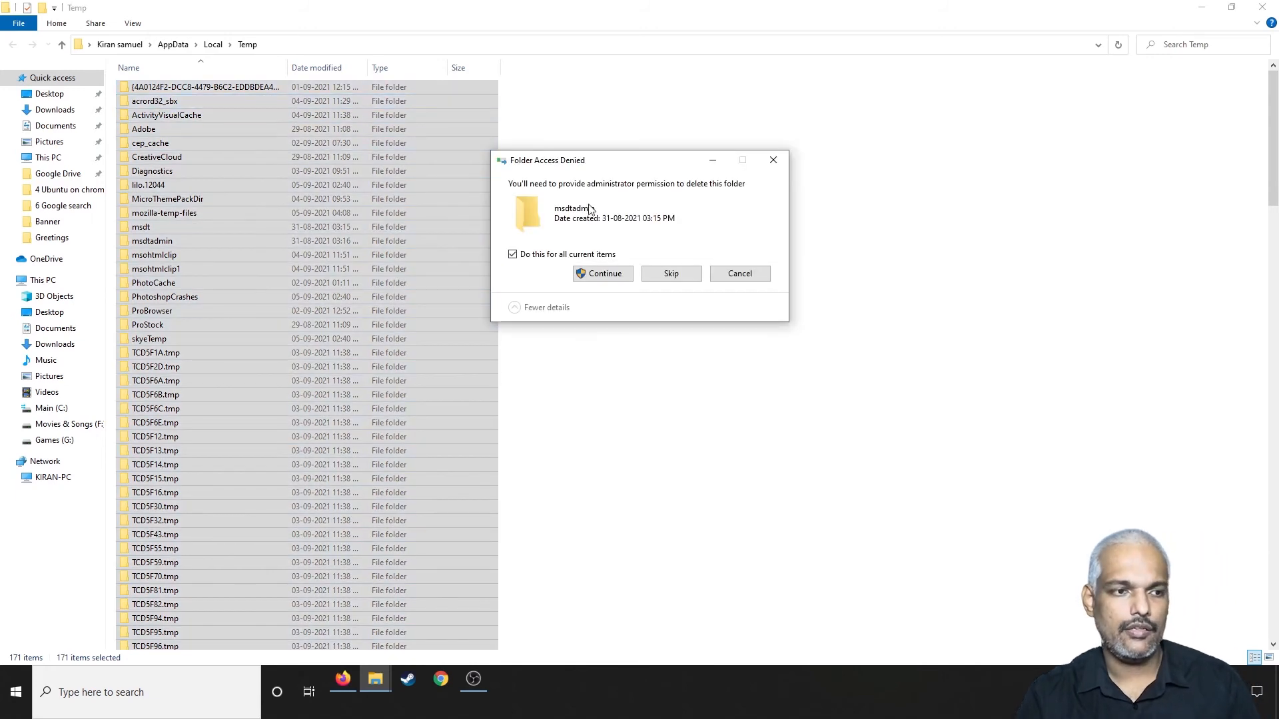
click(607, 272)
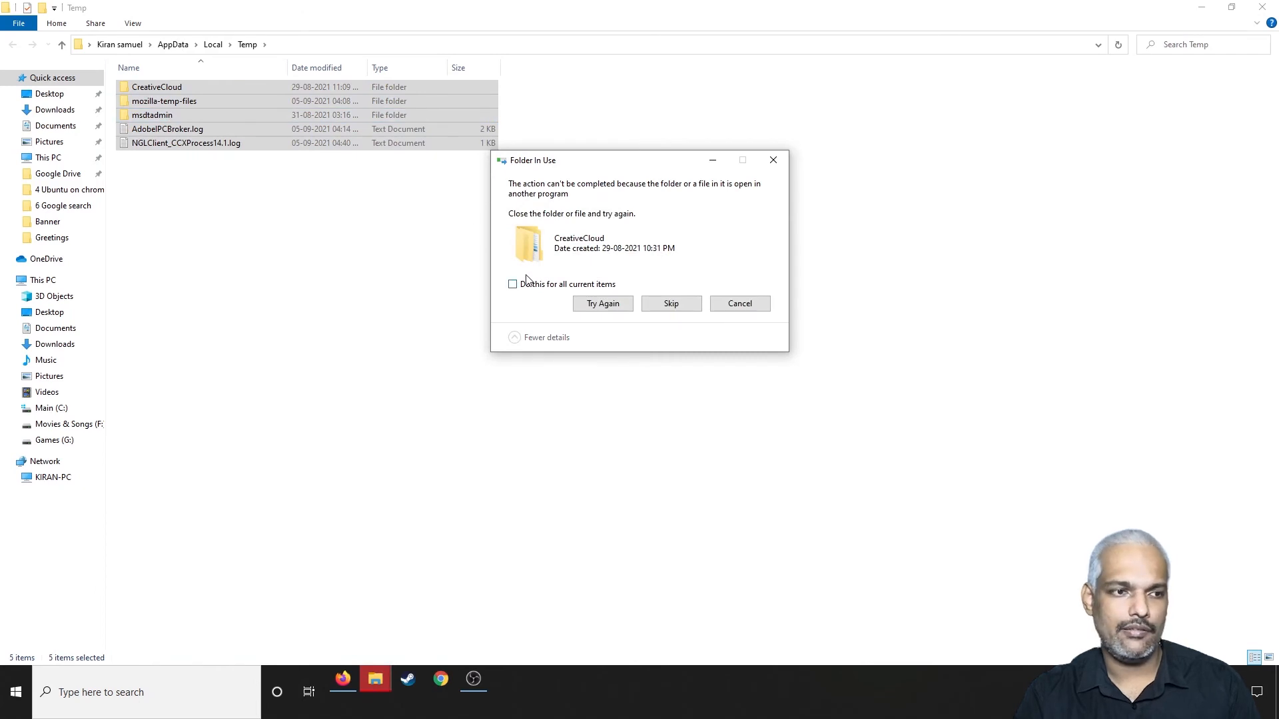
click(529, 292)
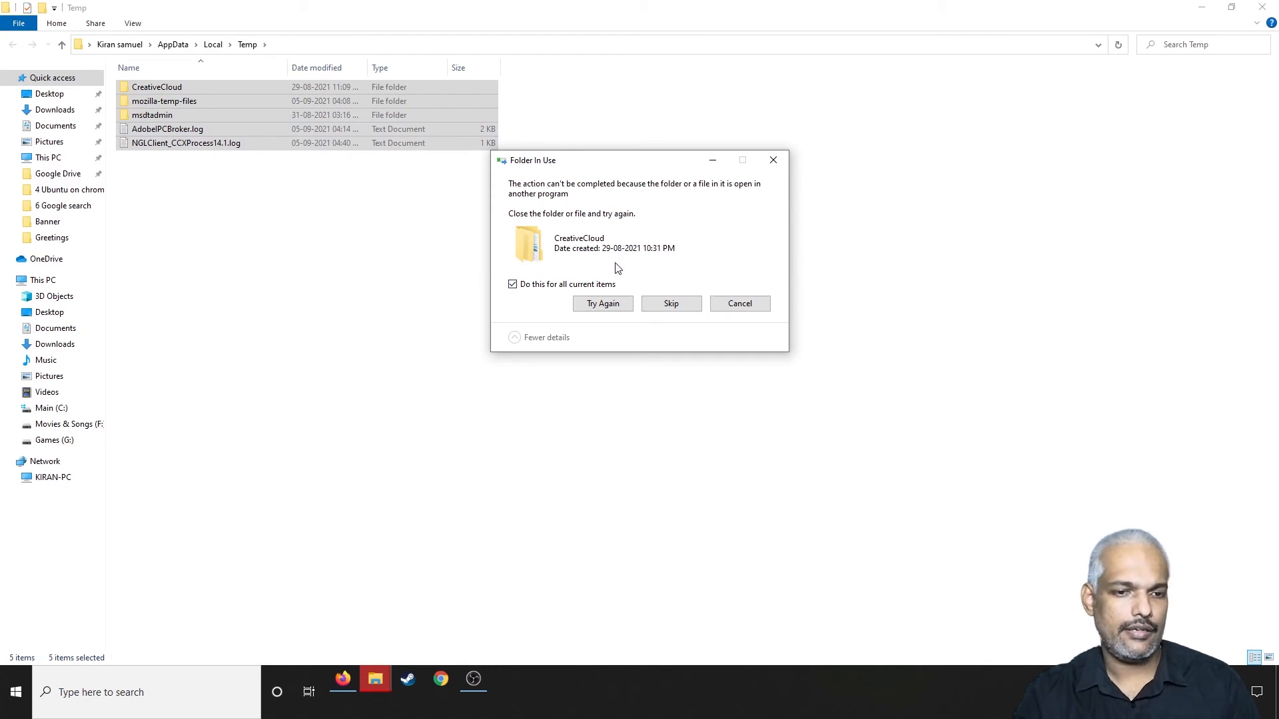
click(673, 304)
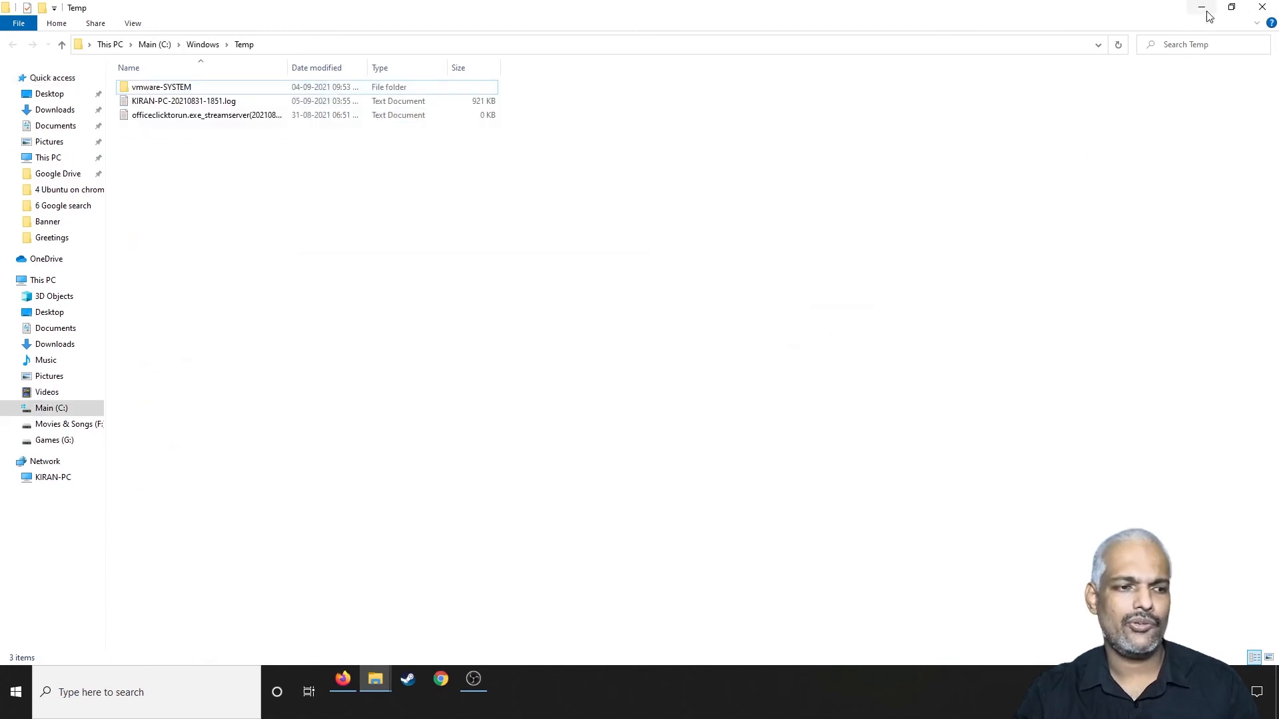
click(1262, 6)
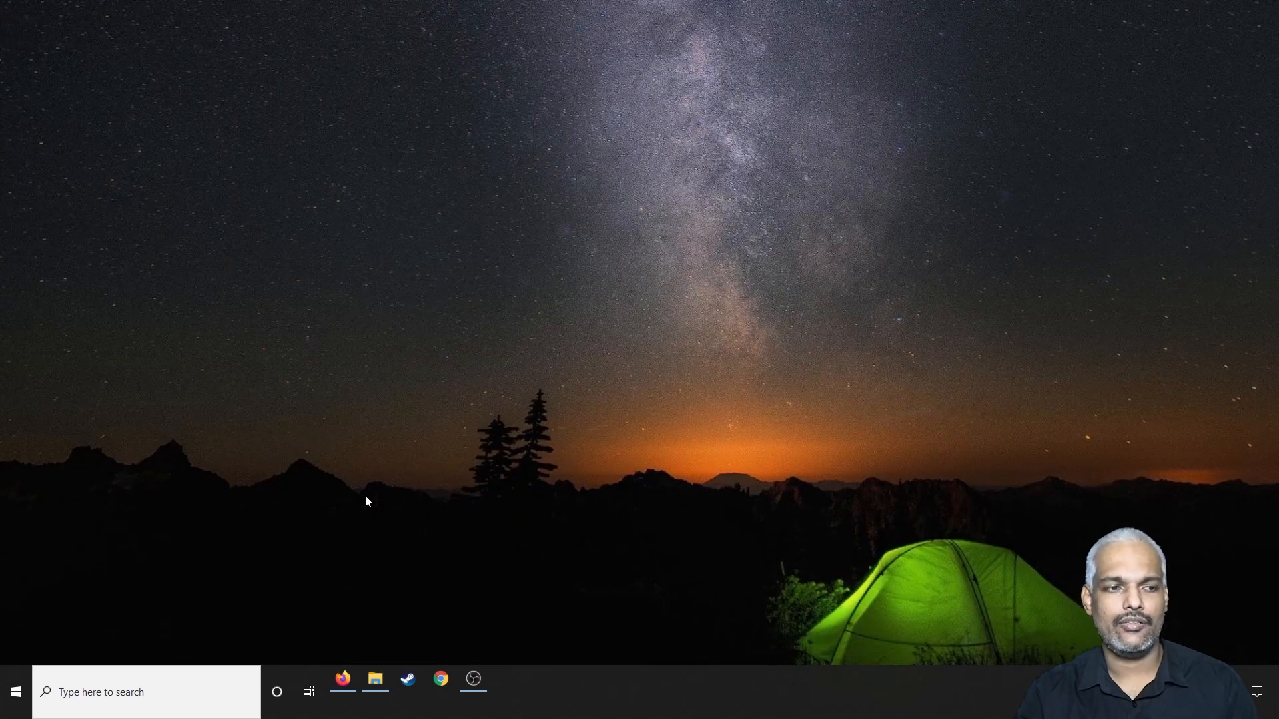
Step: Open Apps & features in the Windows settings and look through the installed apps for programs that are not needed
click(18, 685)
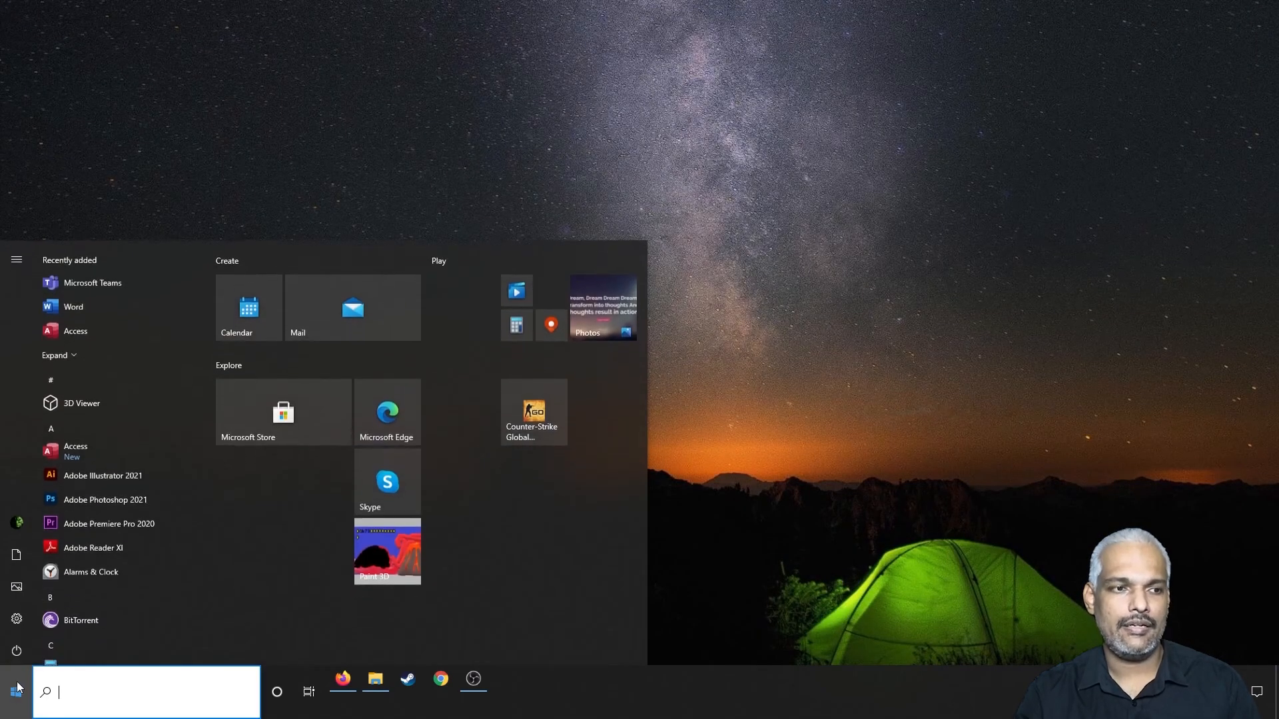
click(17, 616)
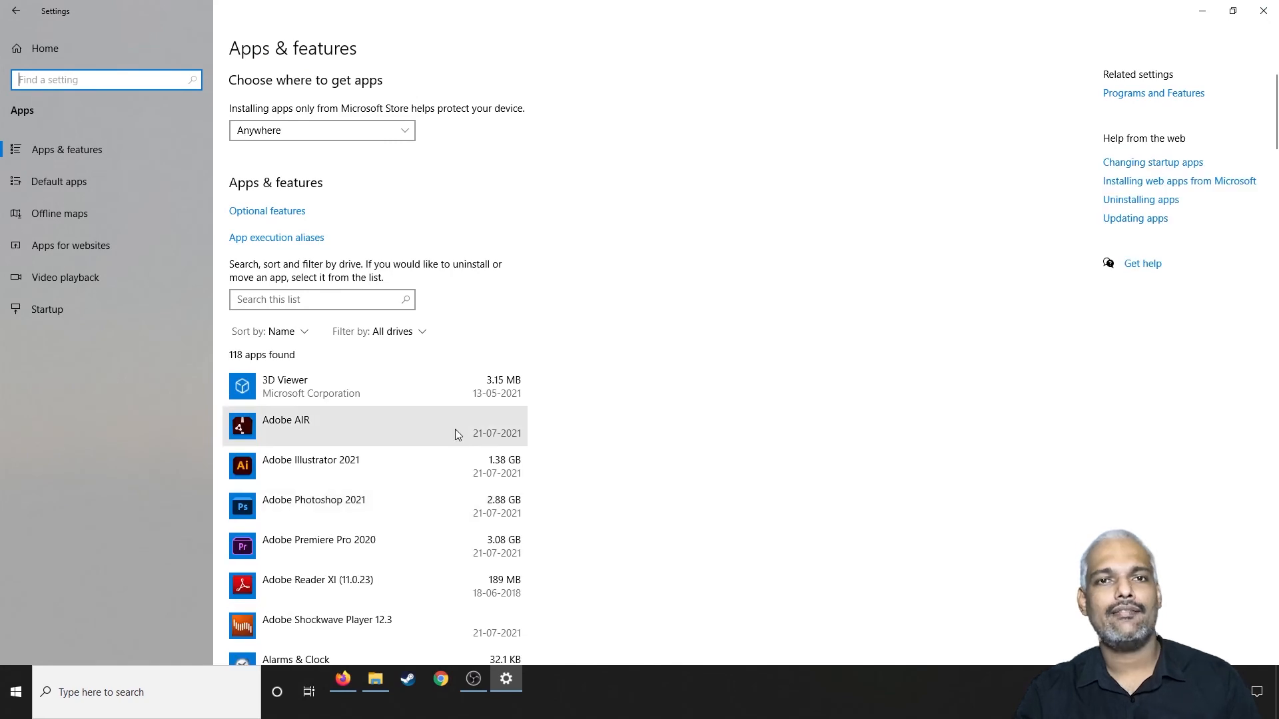
scroll(599, 384, down, 6)
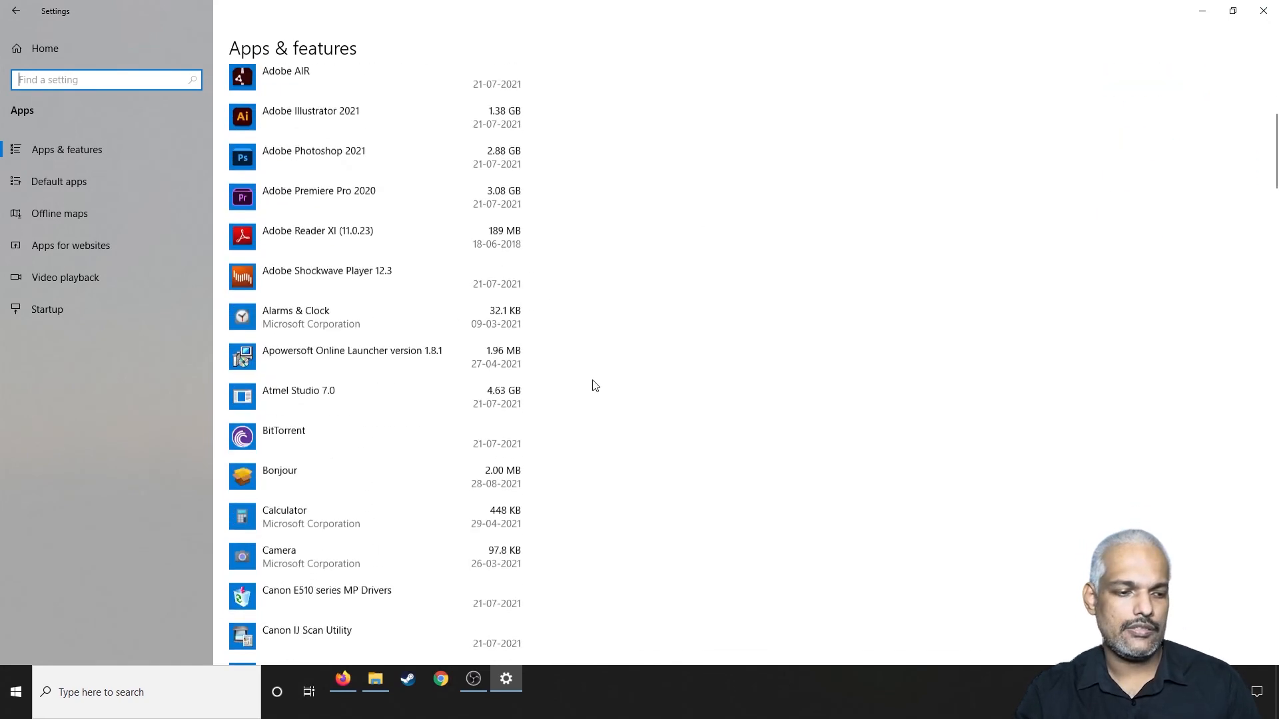
scroll(456, 406, down, 7)
scroll(457, 410, down, 15)
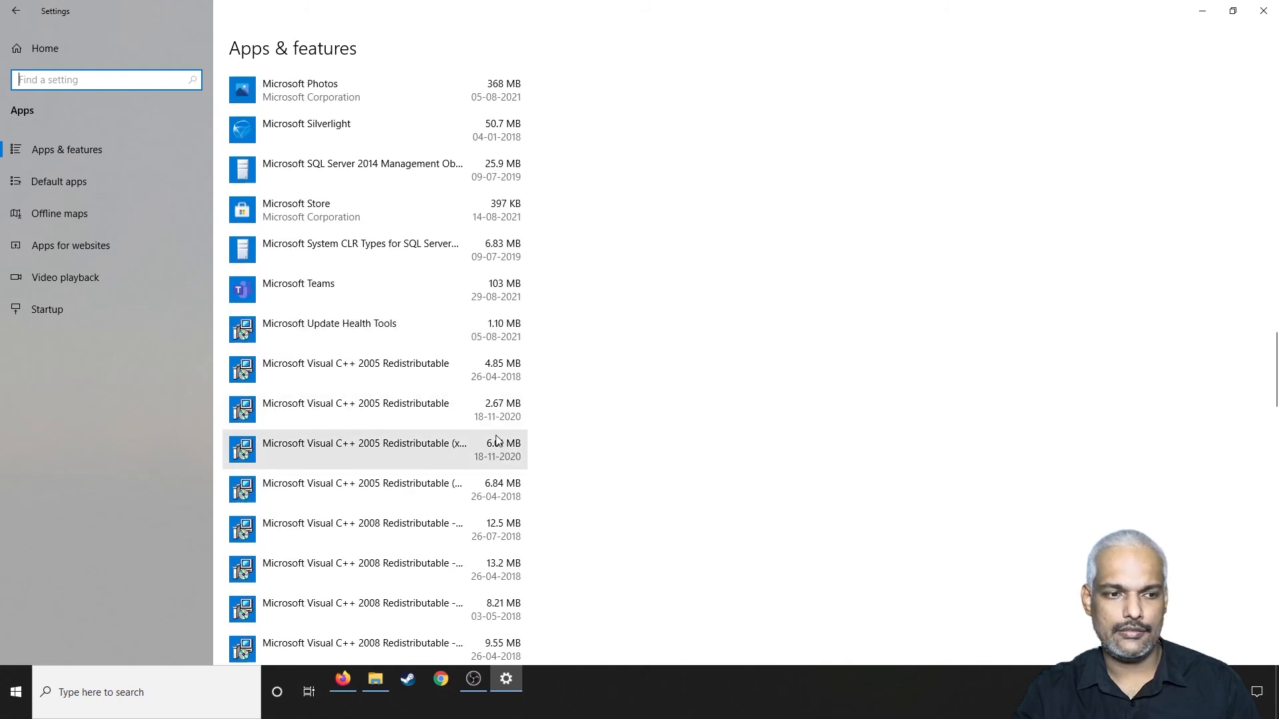
scroll(493, 436, down, 5)
scroll(459, 416, up, 3)
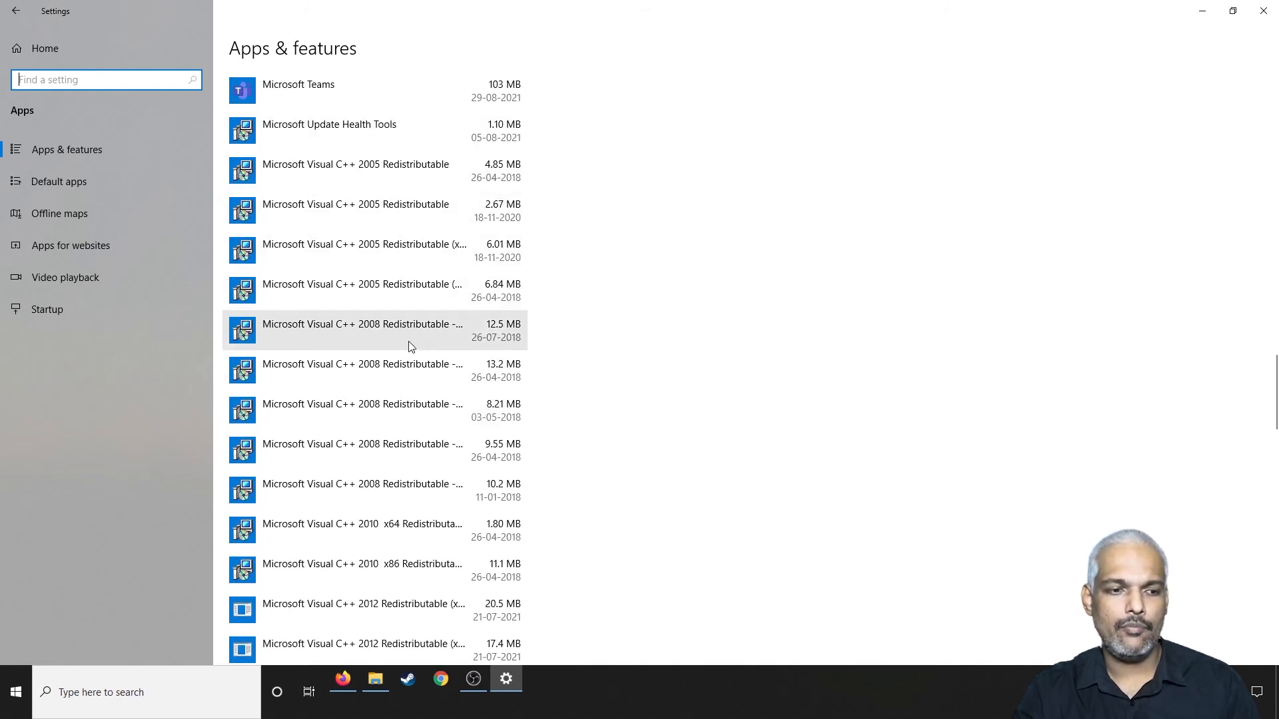
scroll(616, 431, up, 20)
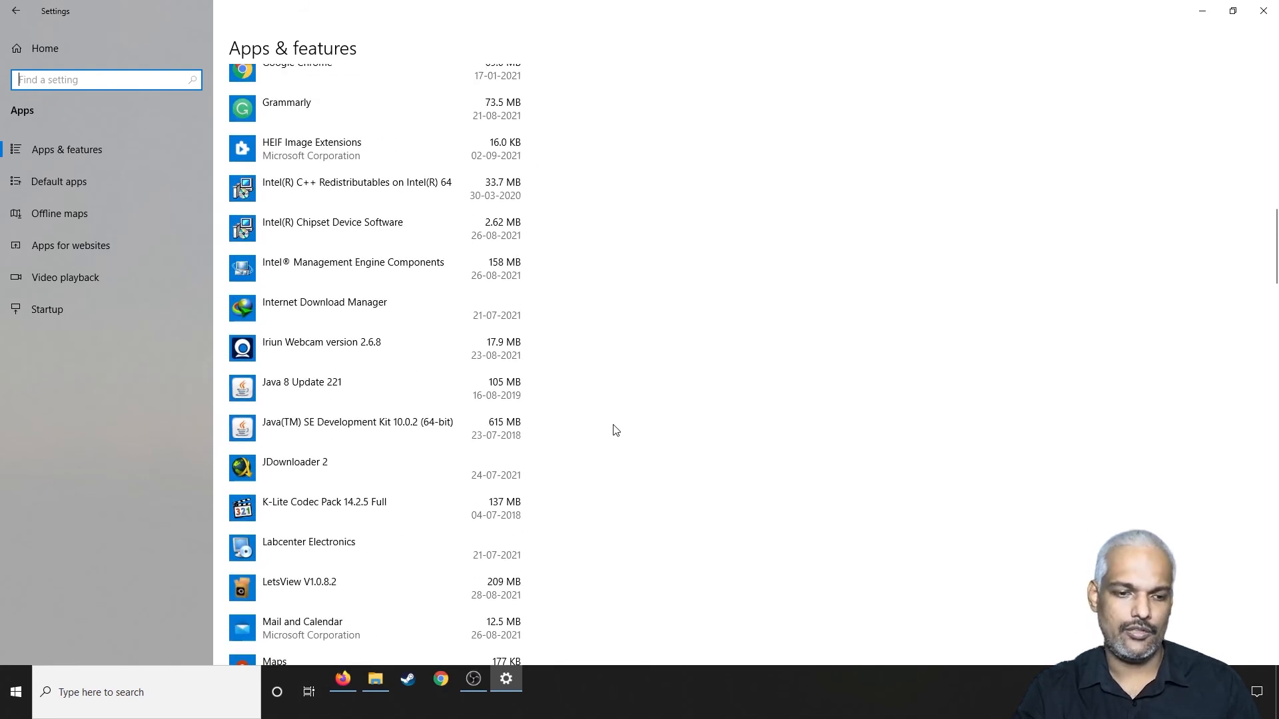
scroll(616, 429, up, 15)
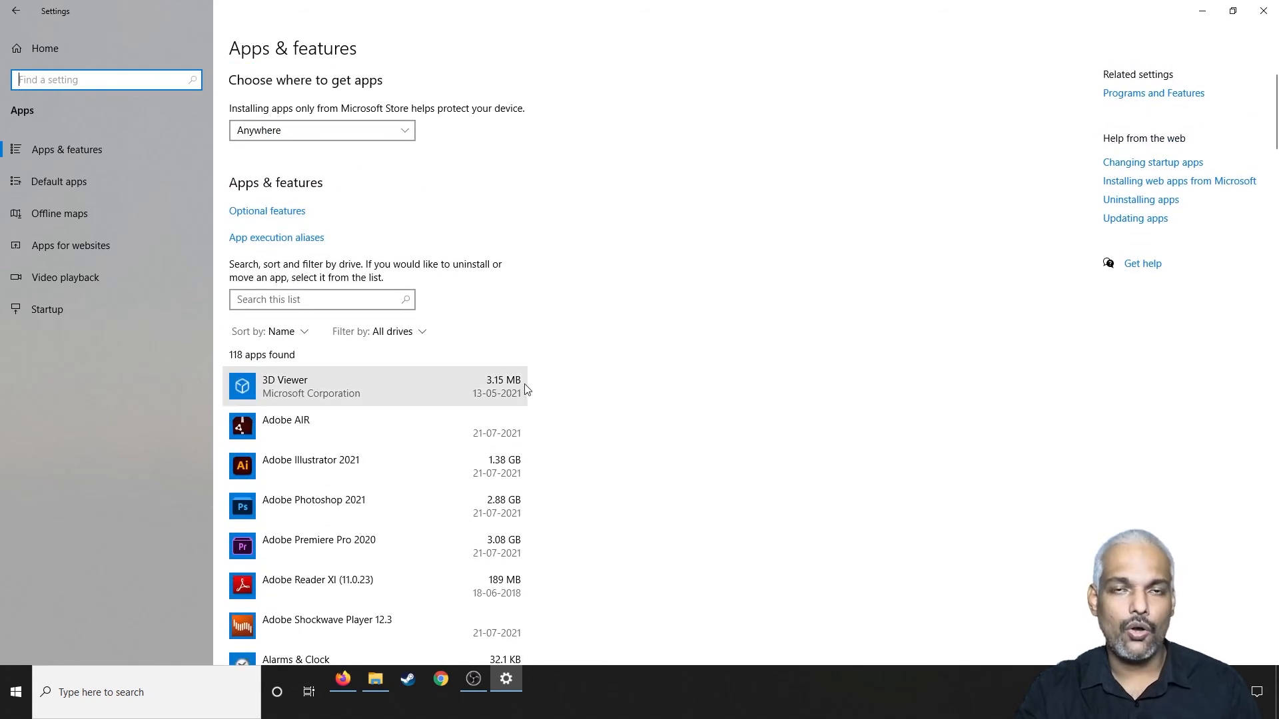
scroll(527, 389, down, 4)
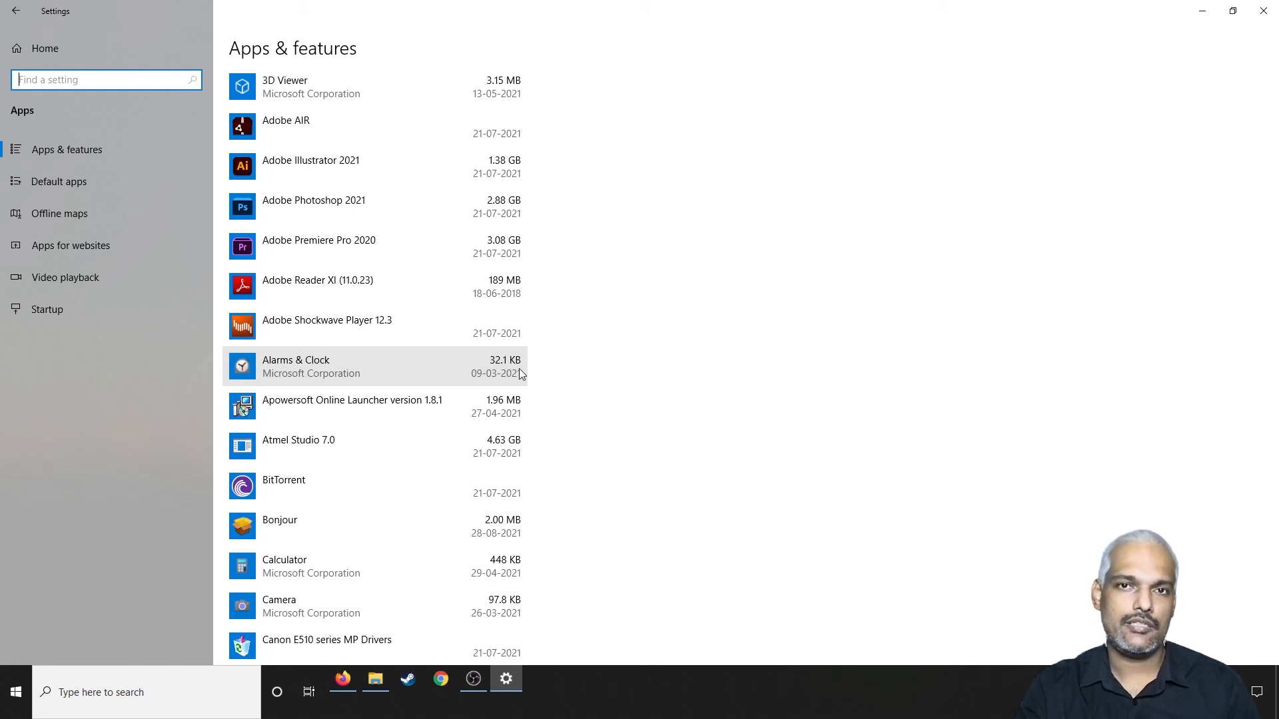
scroll(521, 374, down, 5)
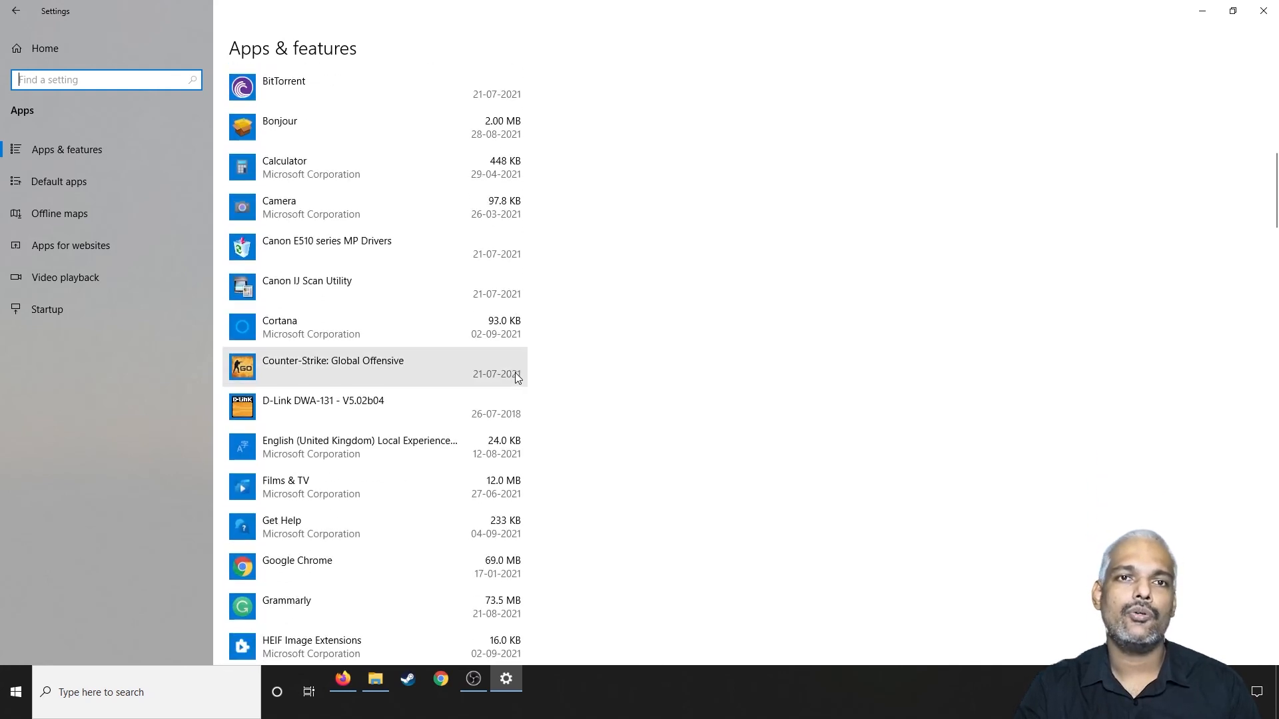
Step: Review the full list of installed apps down to its end for unneeded programs and games, and close the Settings window
scroll(477, 362, up, 7)
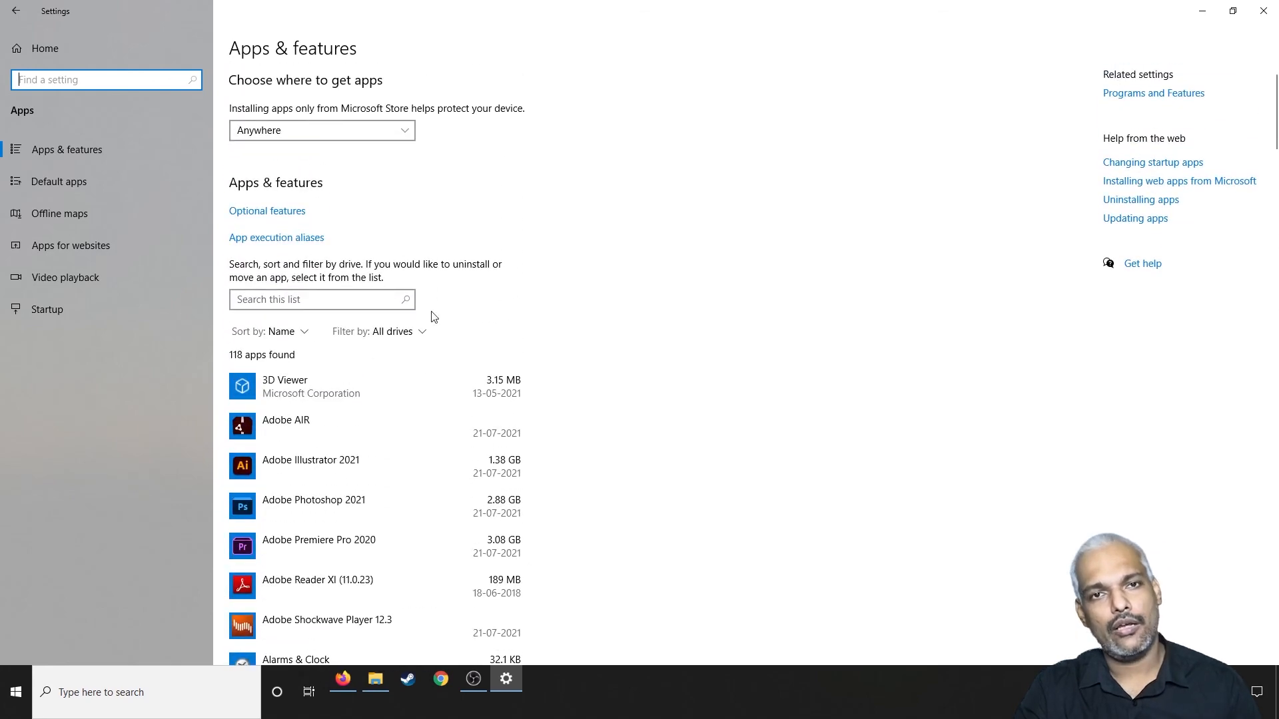
scroll(413, 286, down, 4)
scroll(409, 306, down, 11)
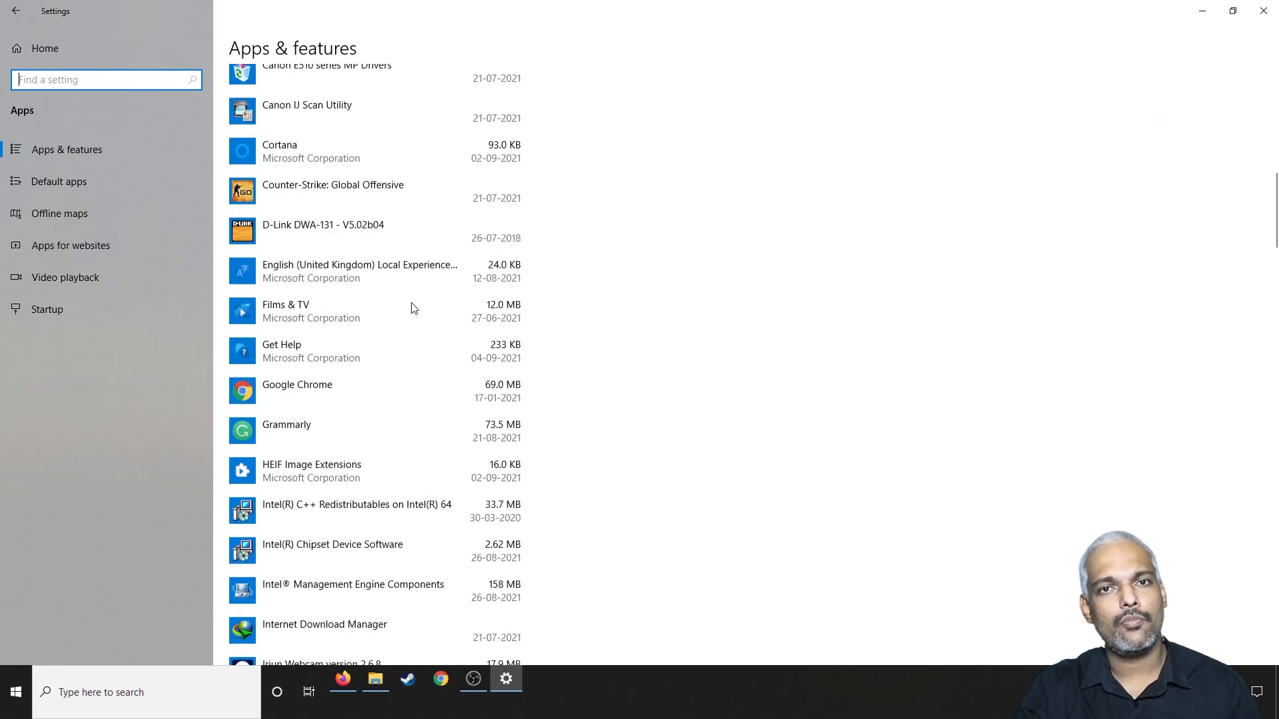
scroll(389, 233, down, 3)
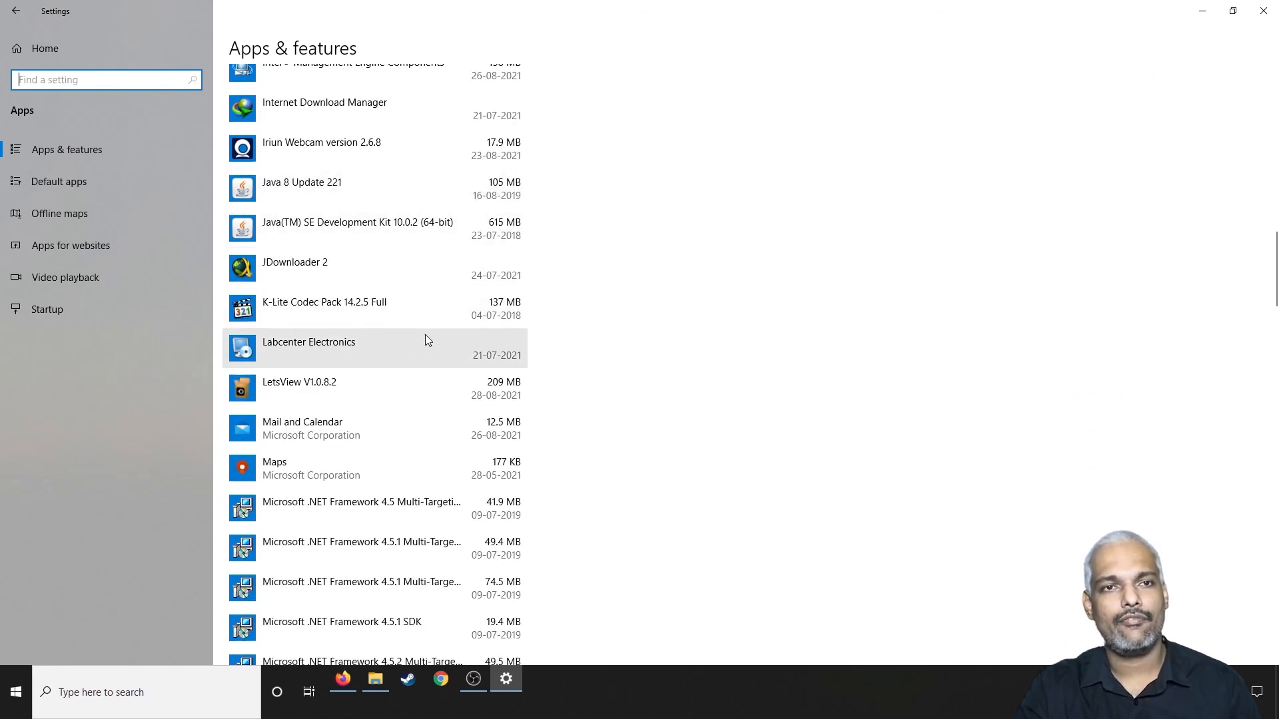
scroll(423, 343, down, 2)
scroll(420, 351, down, 18)
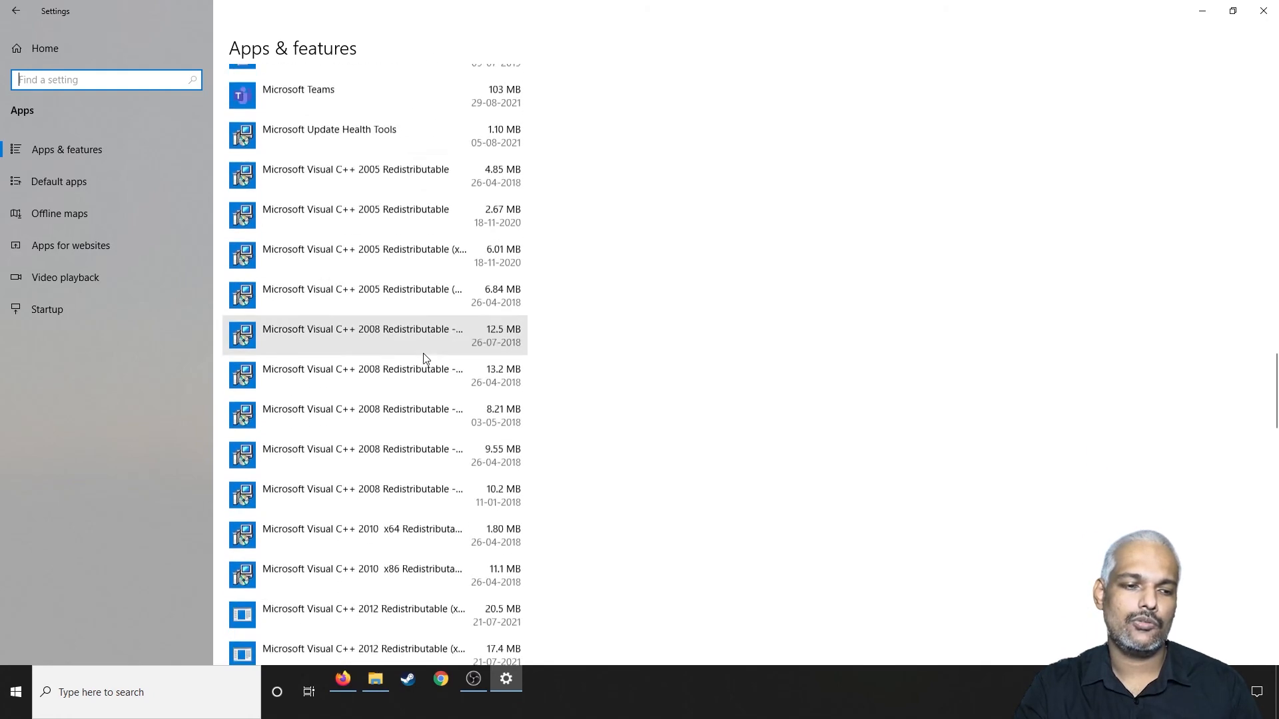
scroll(425, 362, down, 5)
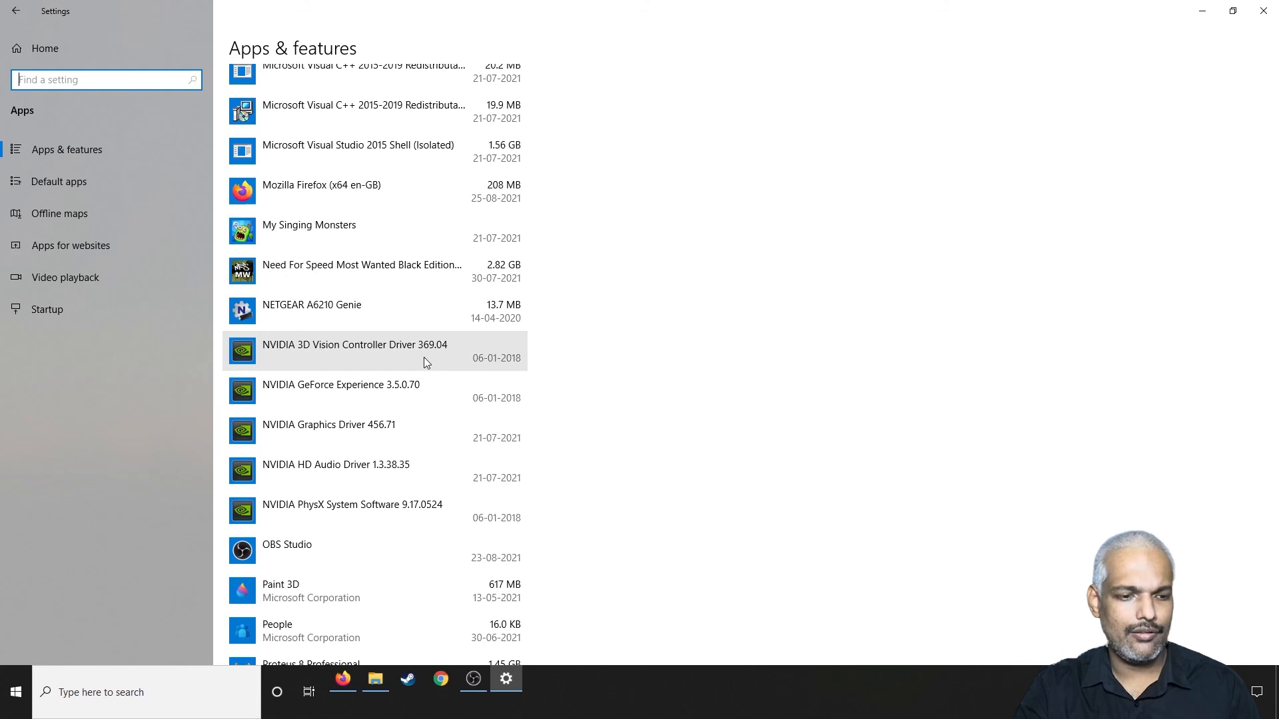
scroll(423, 357, down, 5)
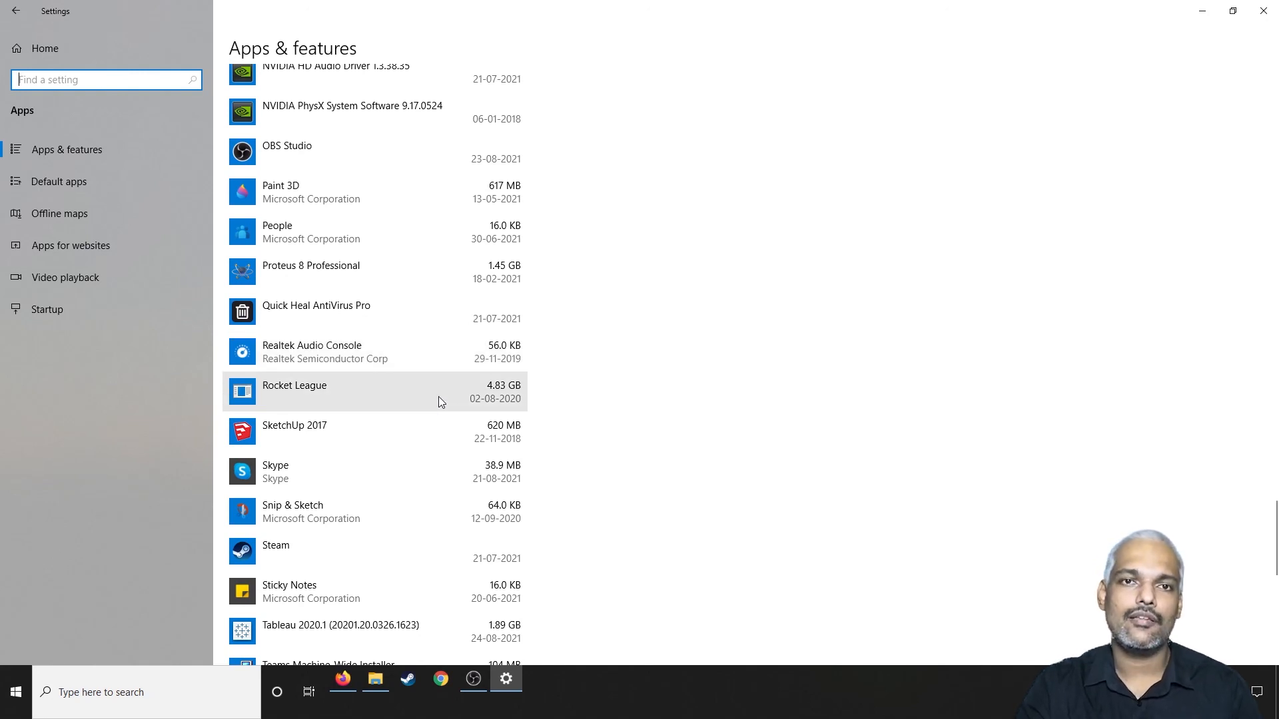
scroll(439, 399, down, 10)
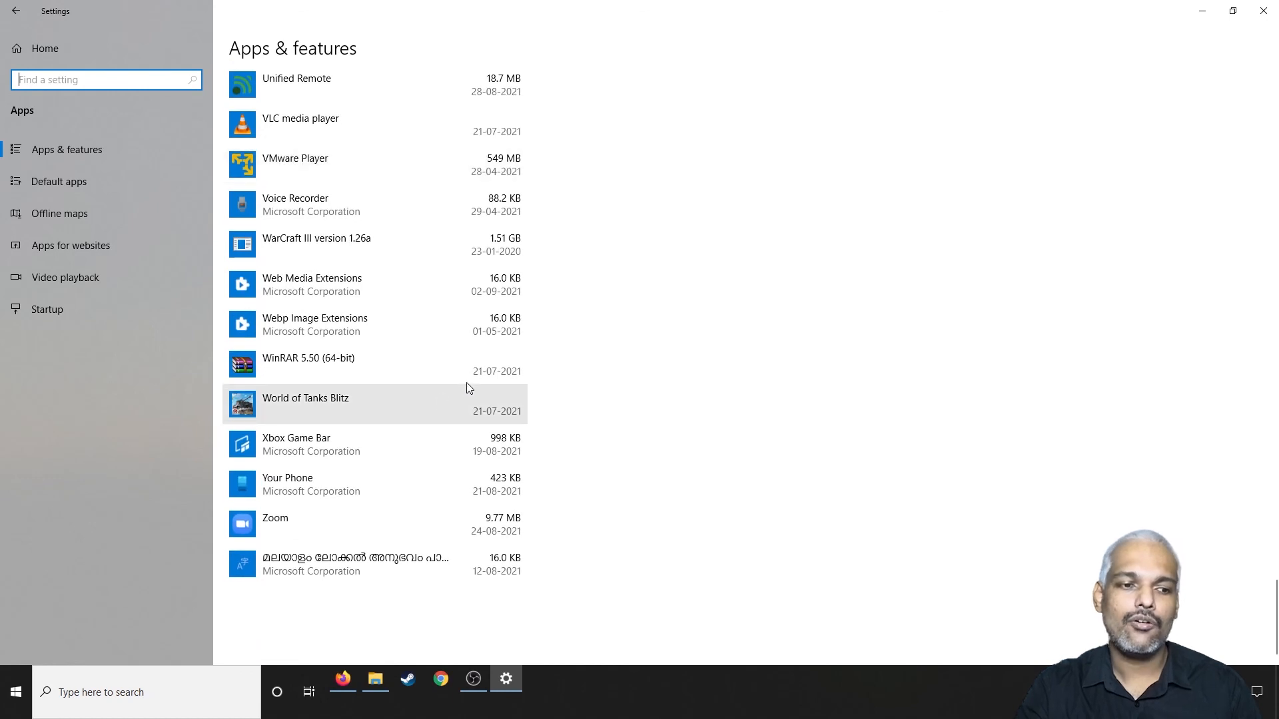
click(1263, 10)
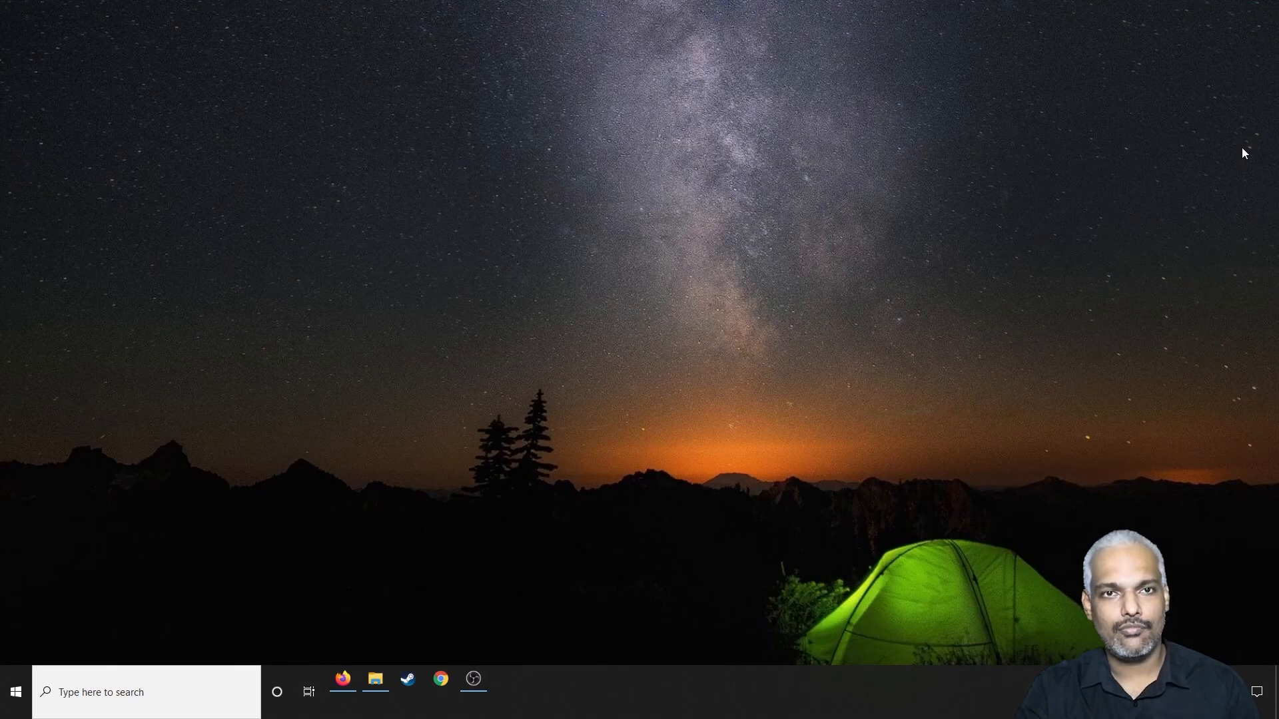